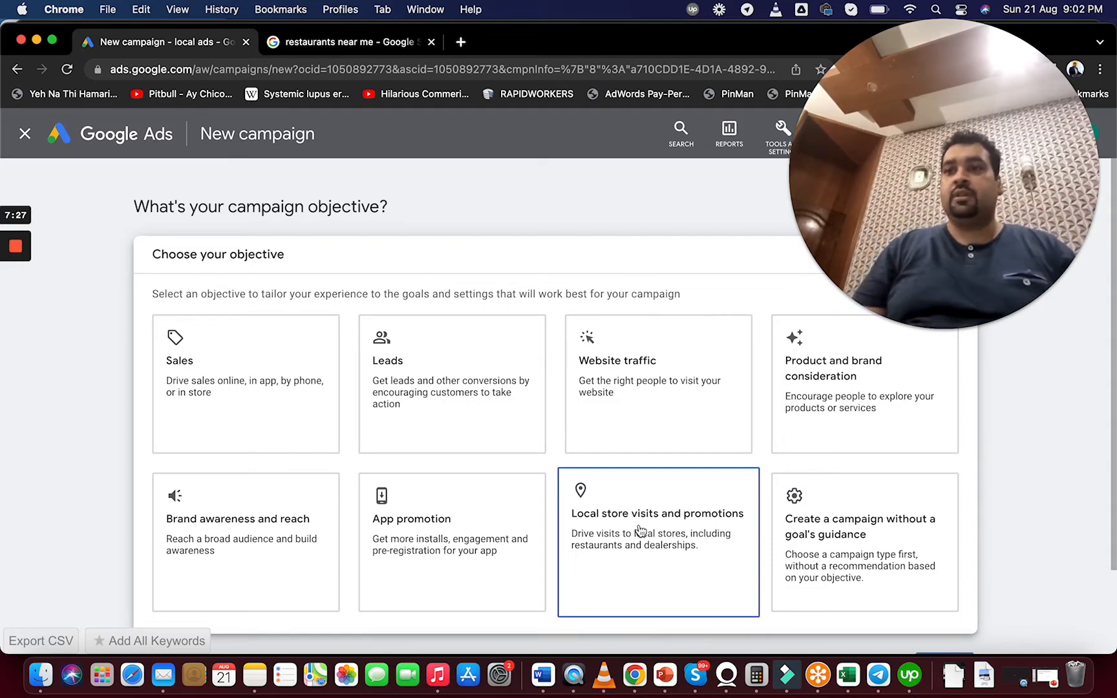
Choose the Local store visits and promotions objective with the Local campaign type, and continue with Local campaigns instead of Performance Max
left_click(640, 530)
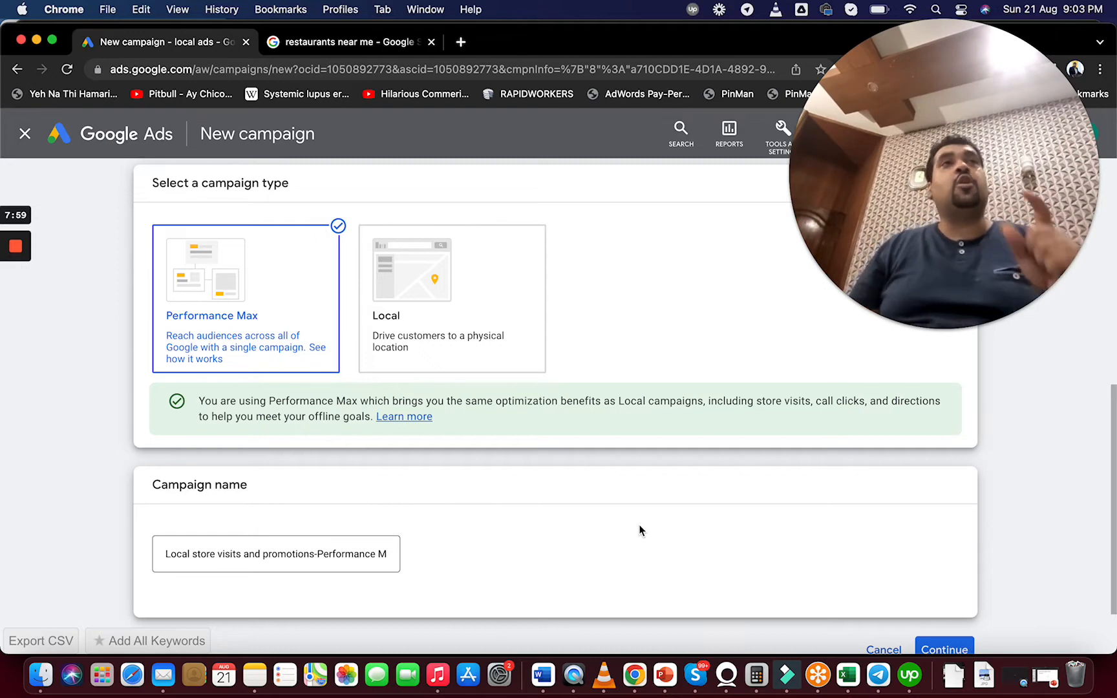
left_click(437, 282)
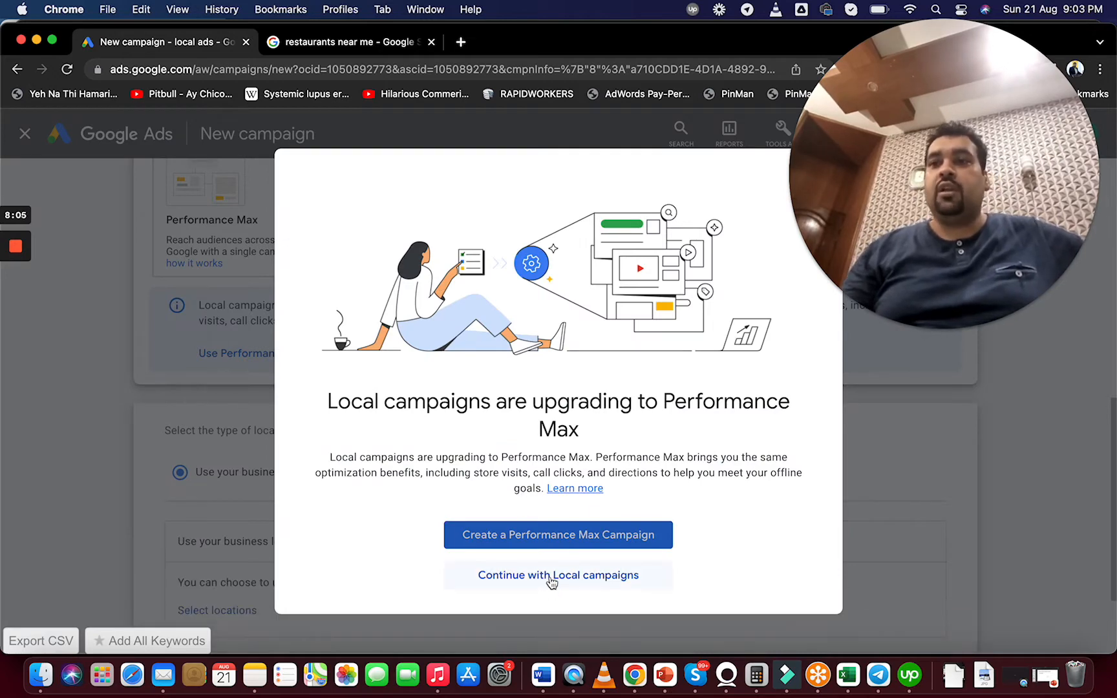
left_click(549, 577)
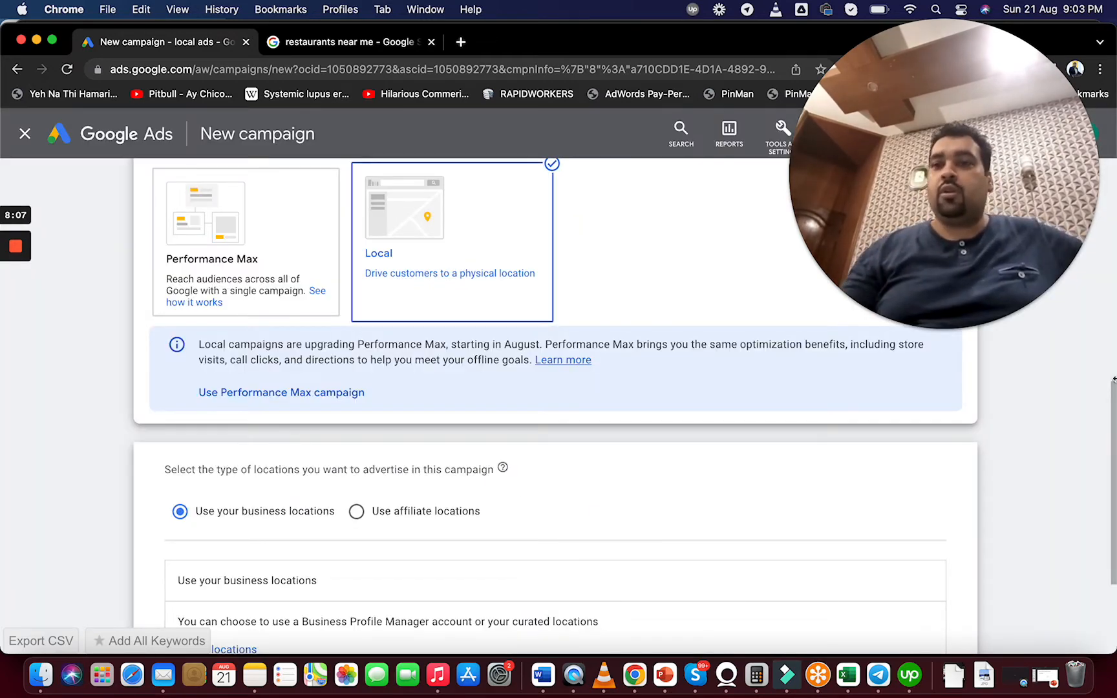
left_click_drag(1109, 394, 1113, 475)
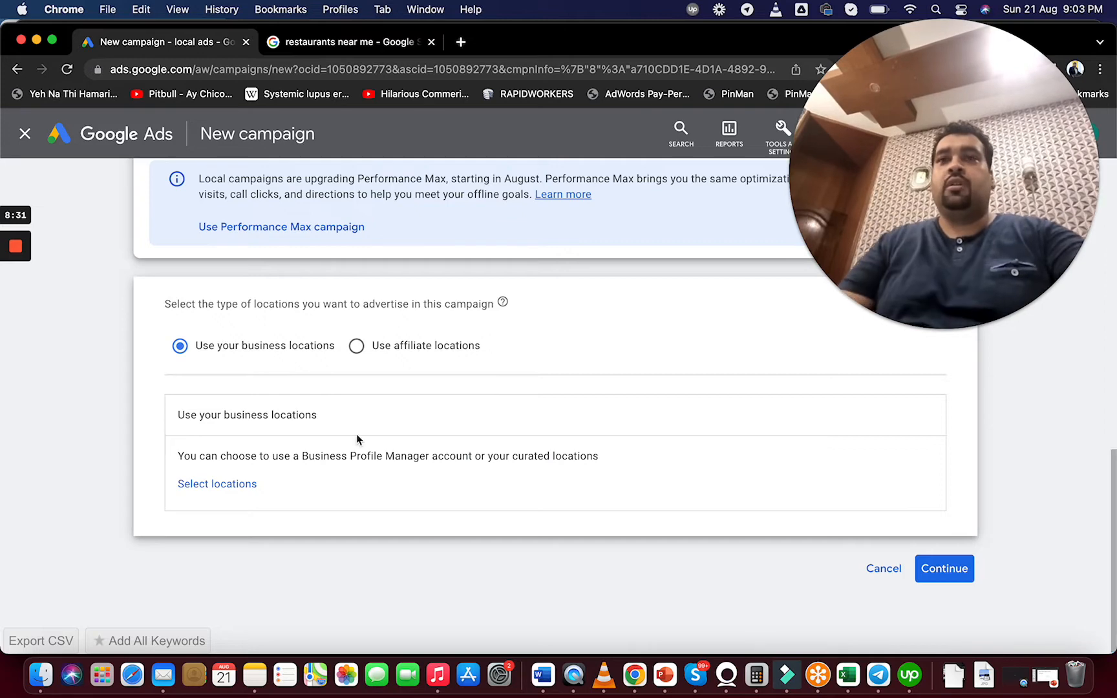
mouse_move(12, 300)
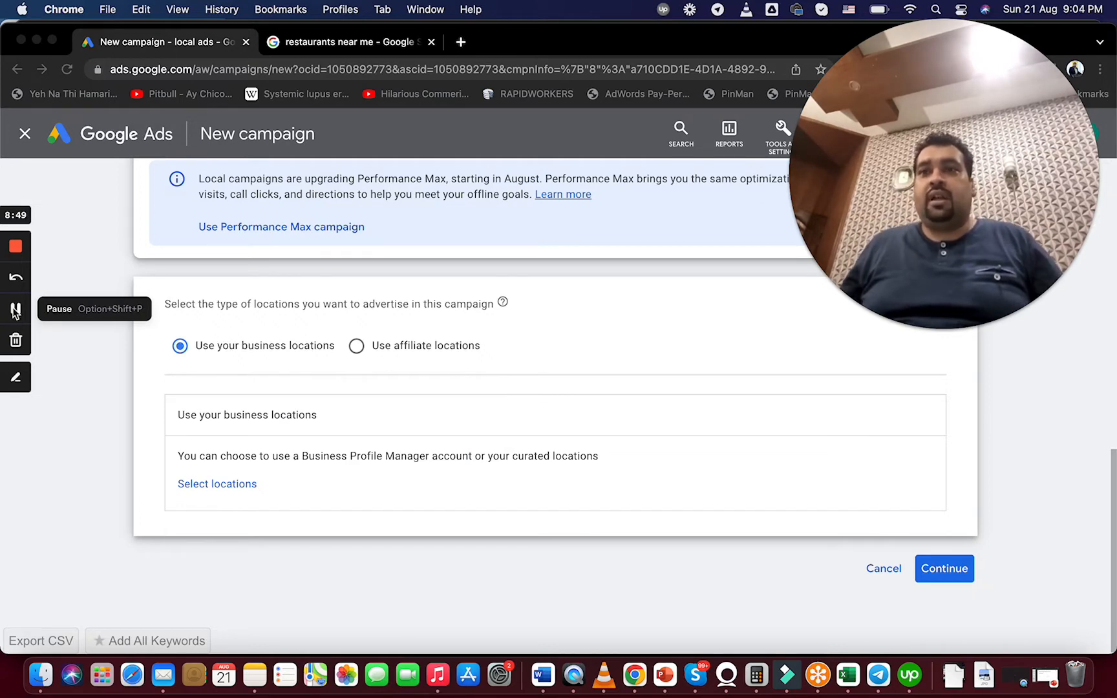
Switch to affiliate locations and browse the general retailer chains offered for the United States, United Kingdom and Canada
left_click(356, 348)
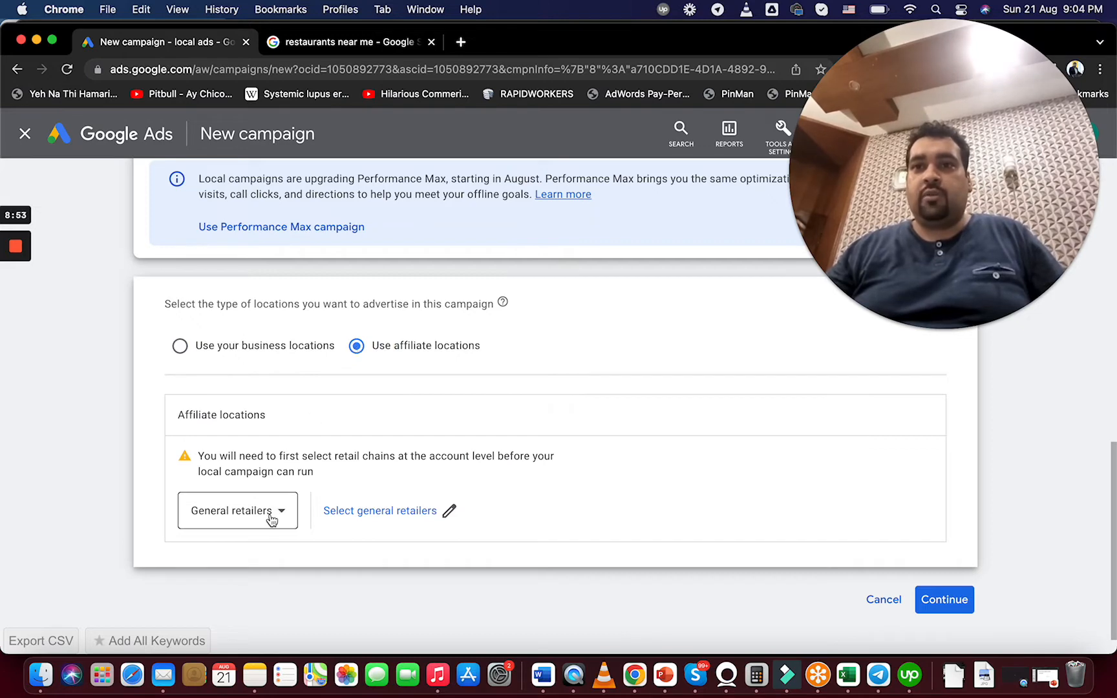
left_click(377, 514)
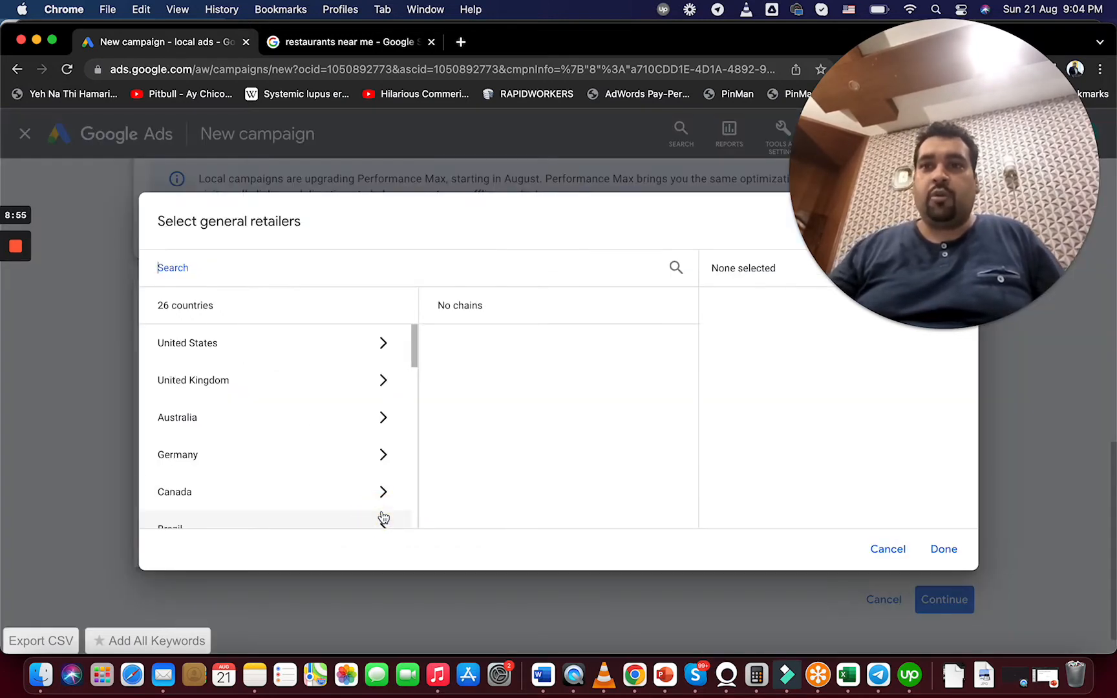
left_click(380, 357)
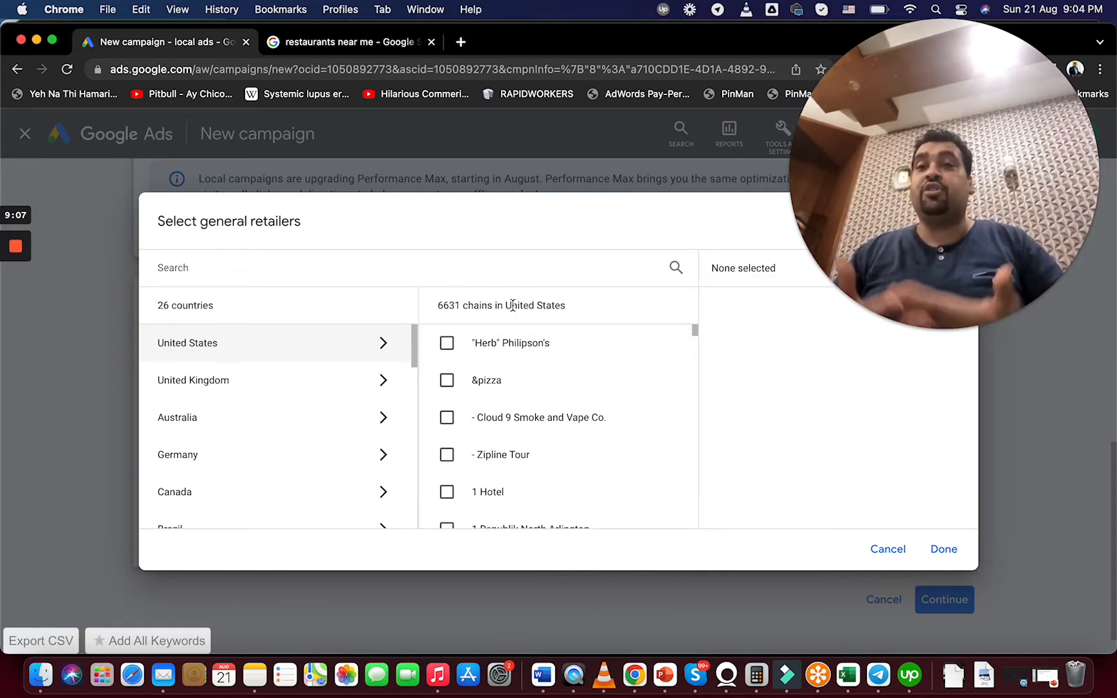
left_click(697, 335)
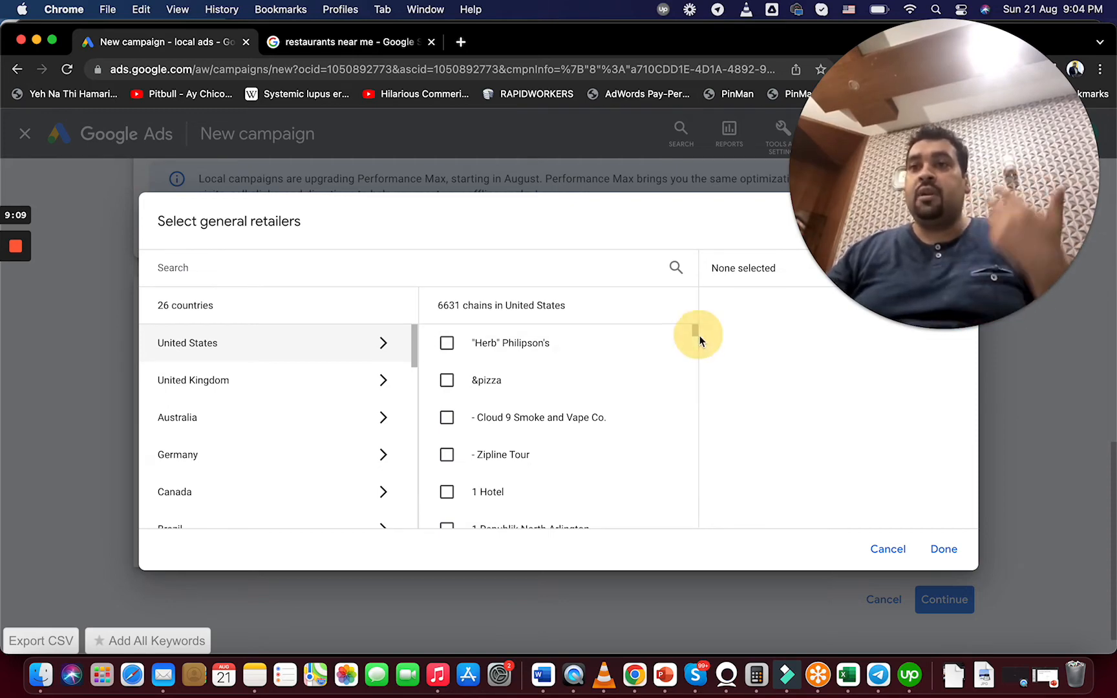
left_click_drag(700, 340, 695, 524)
left_click(230, 382)
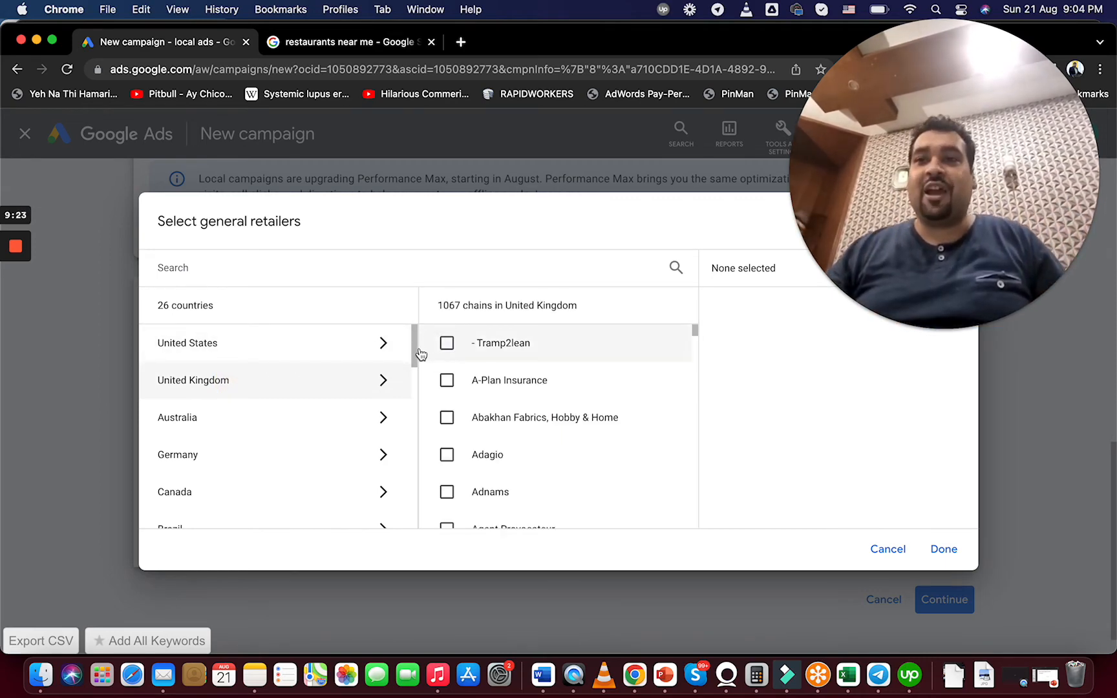
left_click(281, 496)
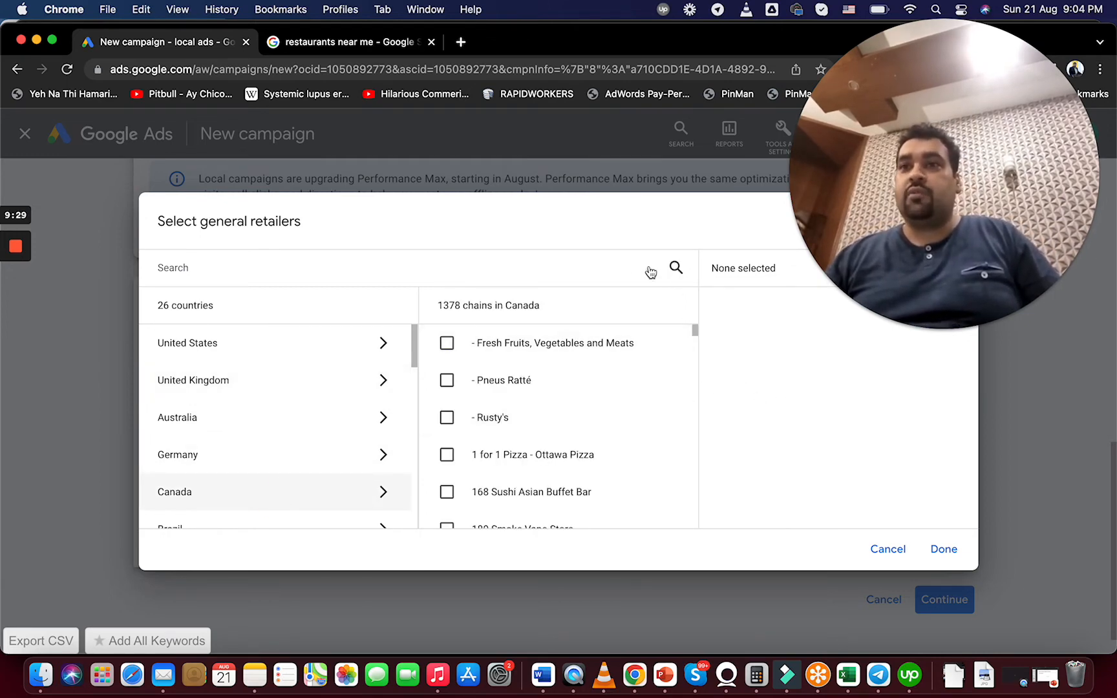
Search the Canadian retailer chains for "domin", then cancel the selection and switch back to business locations
left_click(605, 265)
type("domin")
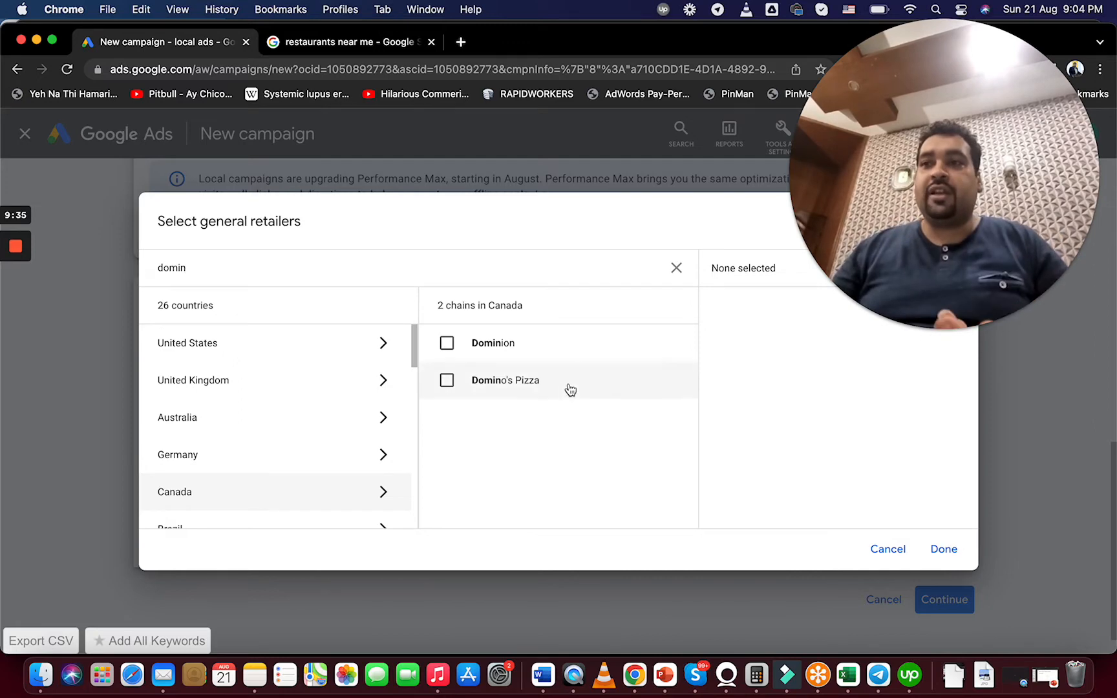
left_click(872, 550)
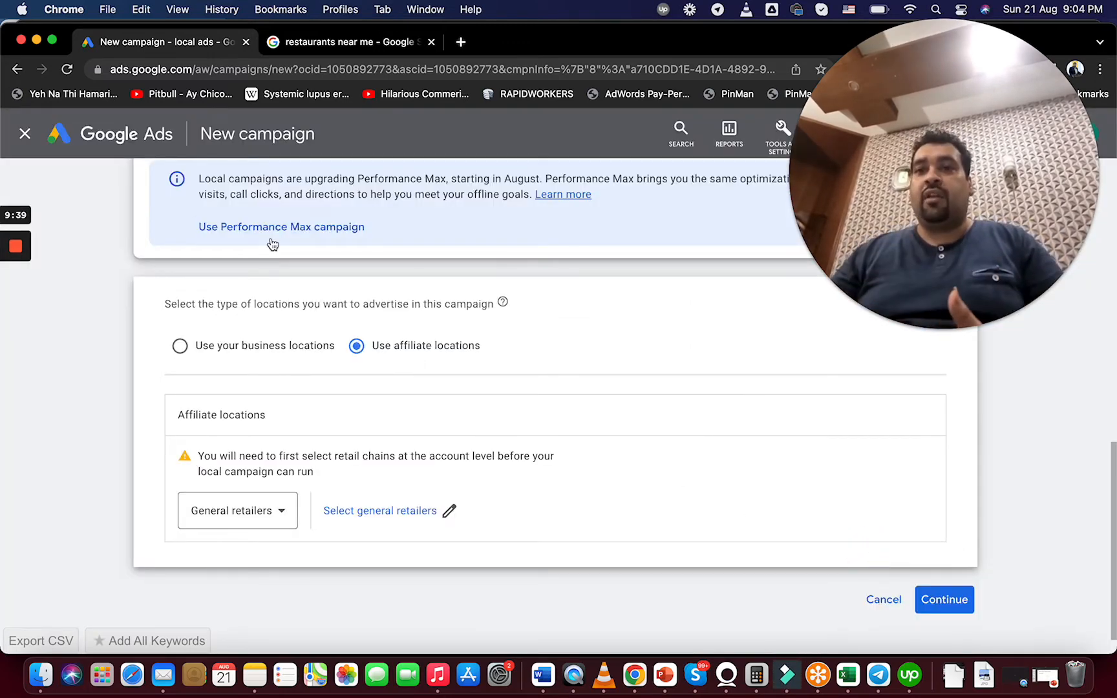
left_click(228, 349)
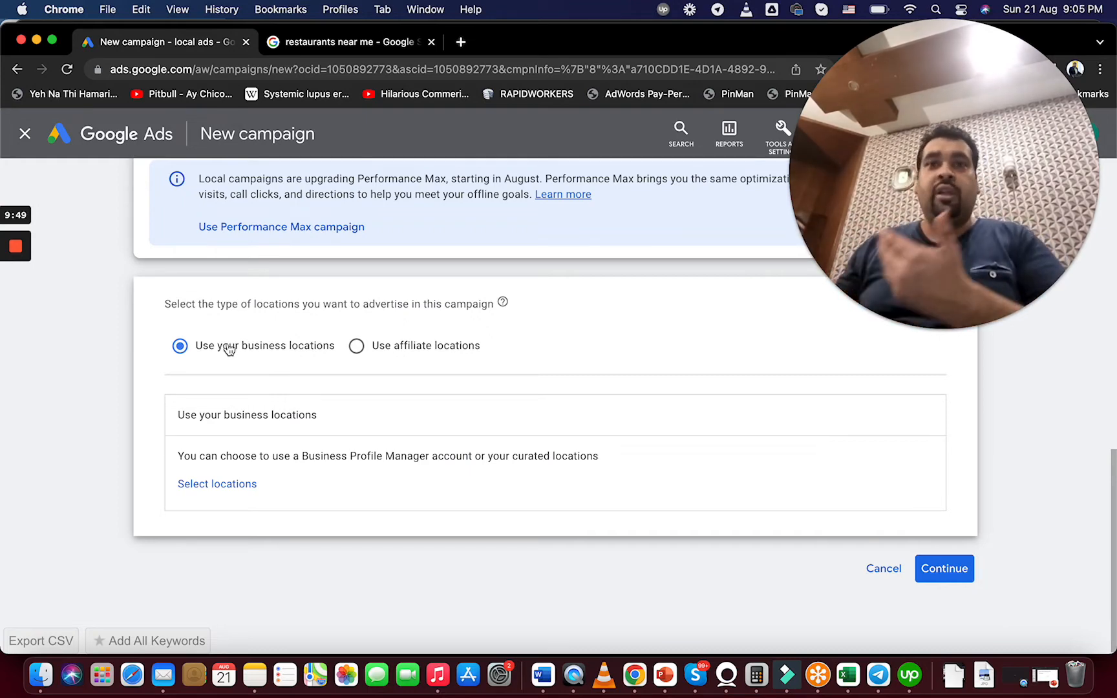
Use affiliate locations for the campaign and add the United Kingdom chain Tramp2lean as the general retailer
left_click(357, 352)
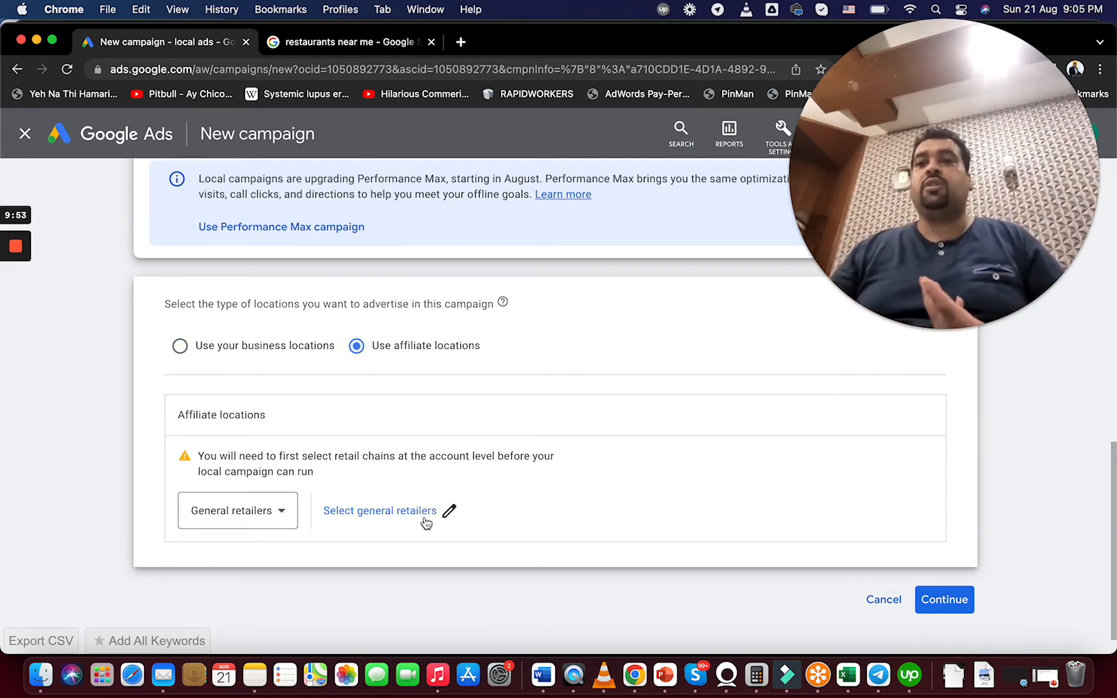
left_click(449, 514)
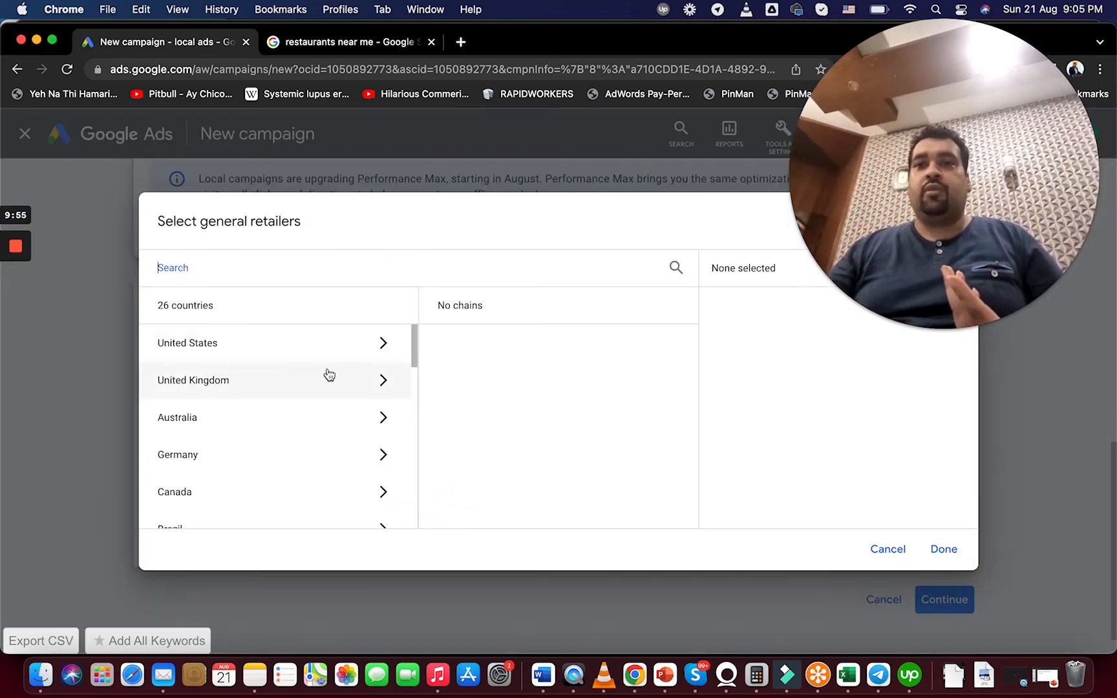
left_click(333, 346)
left_click(383, 344)
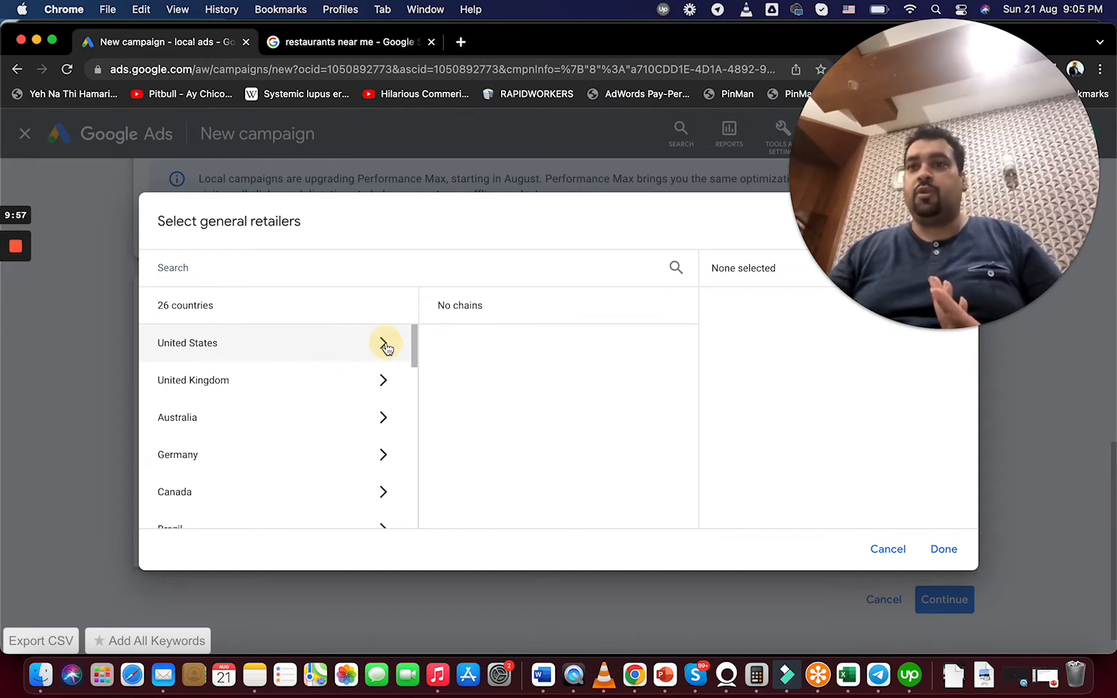
left_click(309, 386)
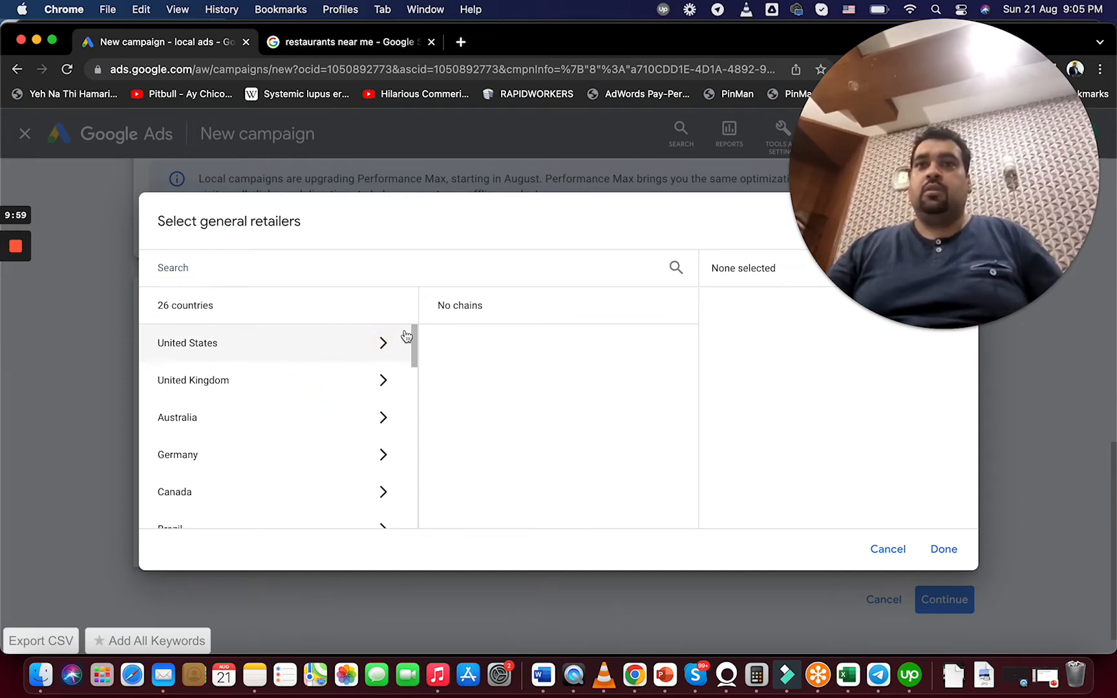
left_click(493, 342)
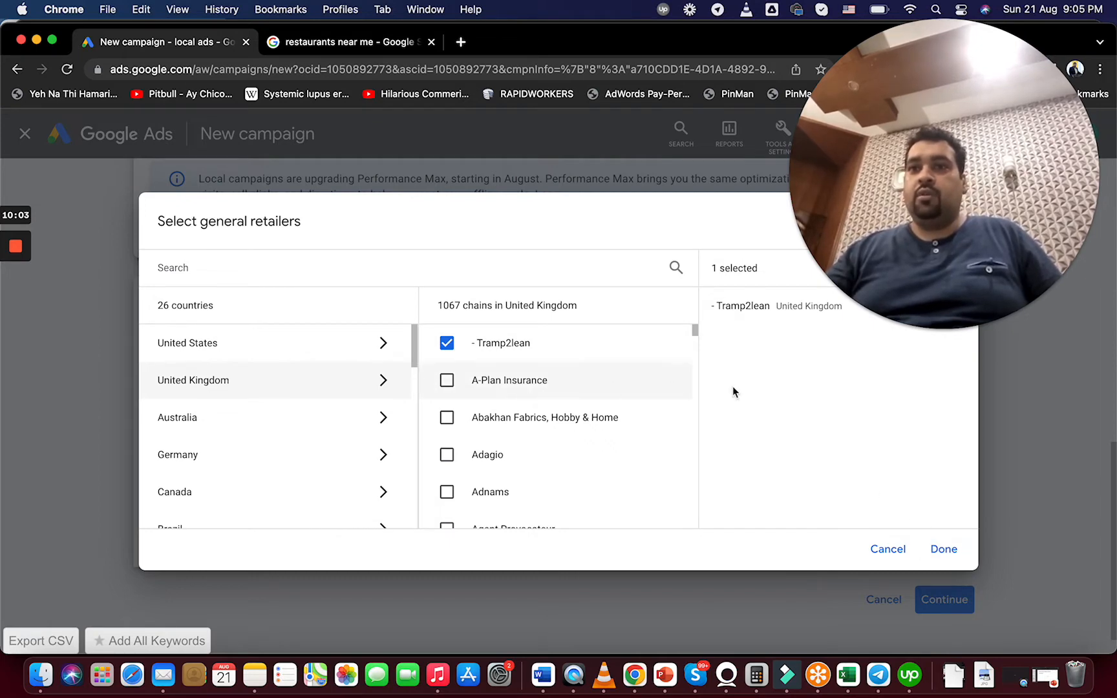
left_click(941, 549)
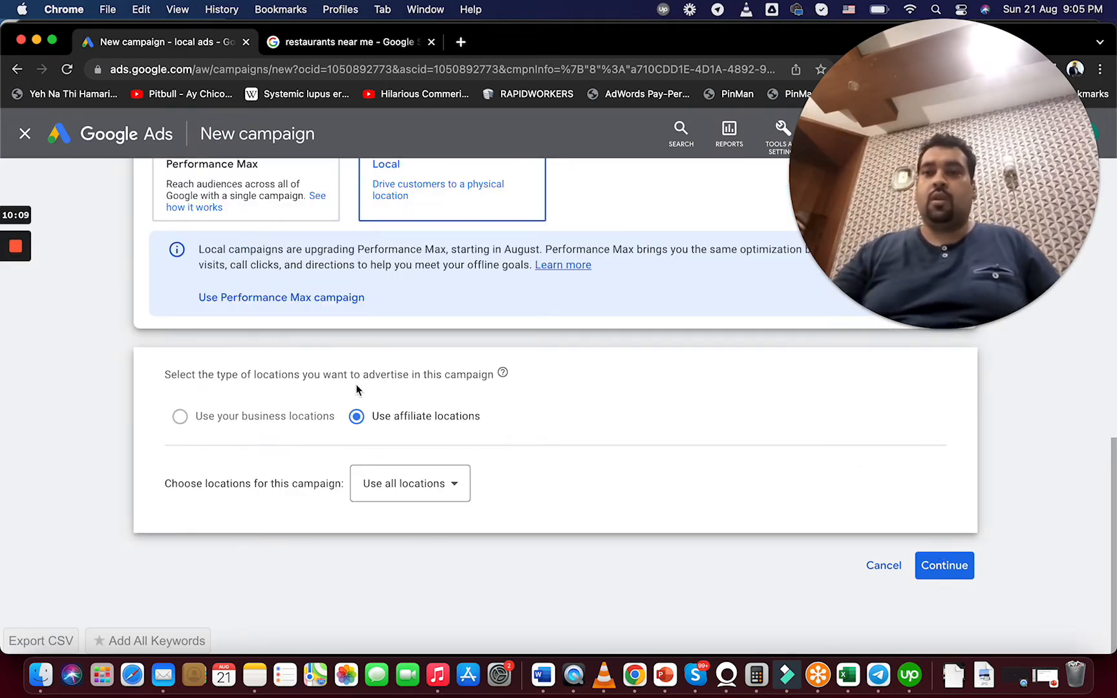
Keep all locations in use for this campaign and continue to the campaign settings
left_click(444, 496)
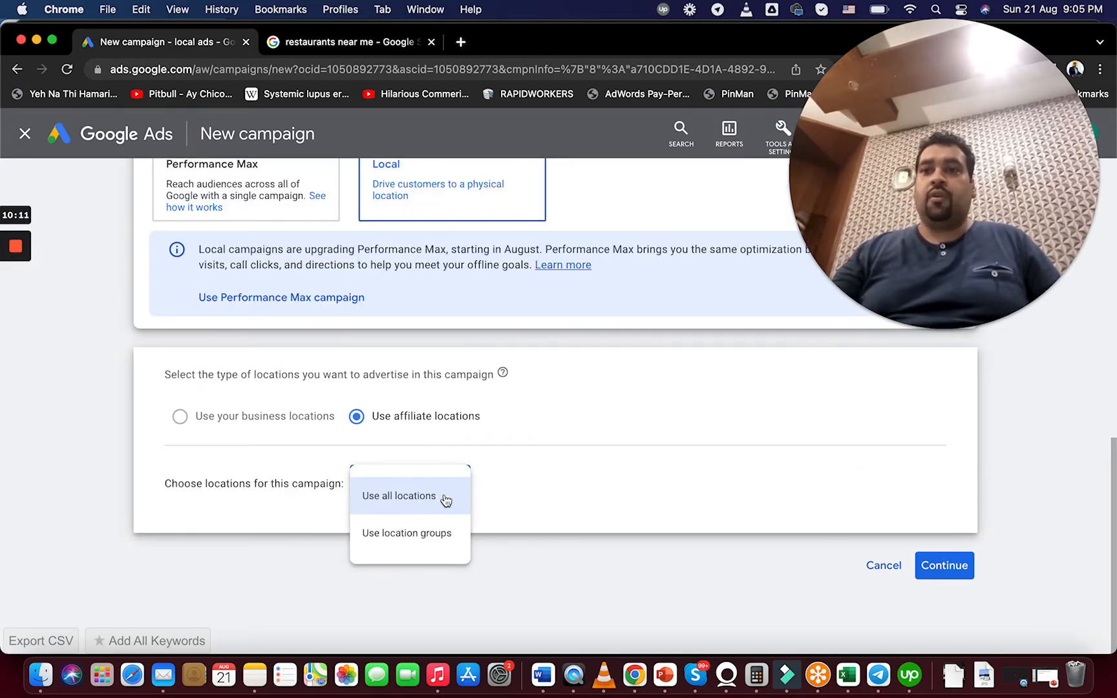
left_click(445, 498)
left_click(945, 566)
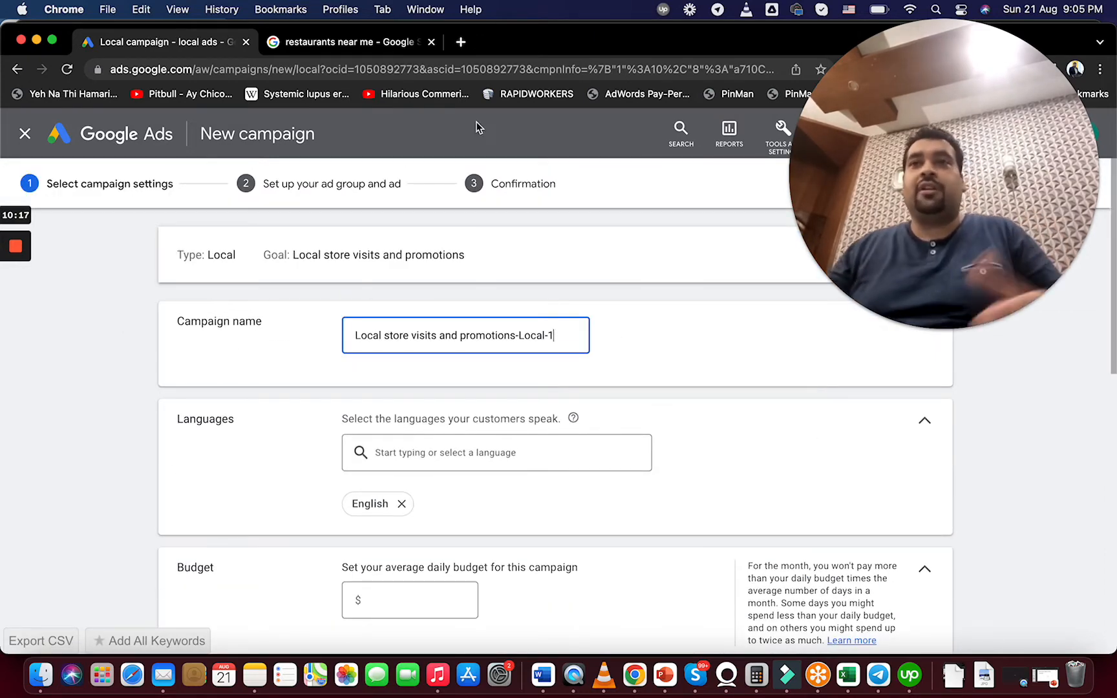
Switch to the open Google search page and search for "tramp lean UK"
left_click(385, 43)
left_click(348, 152)
key("super+a")
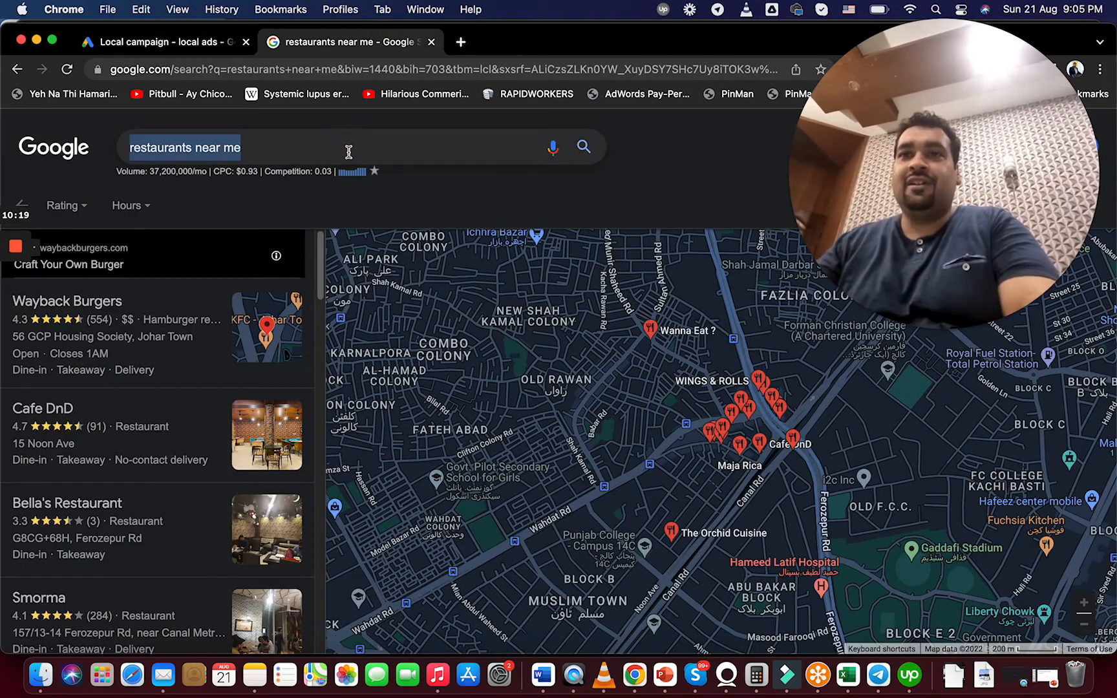
type("tramp lean UK")
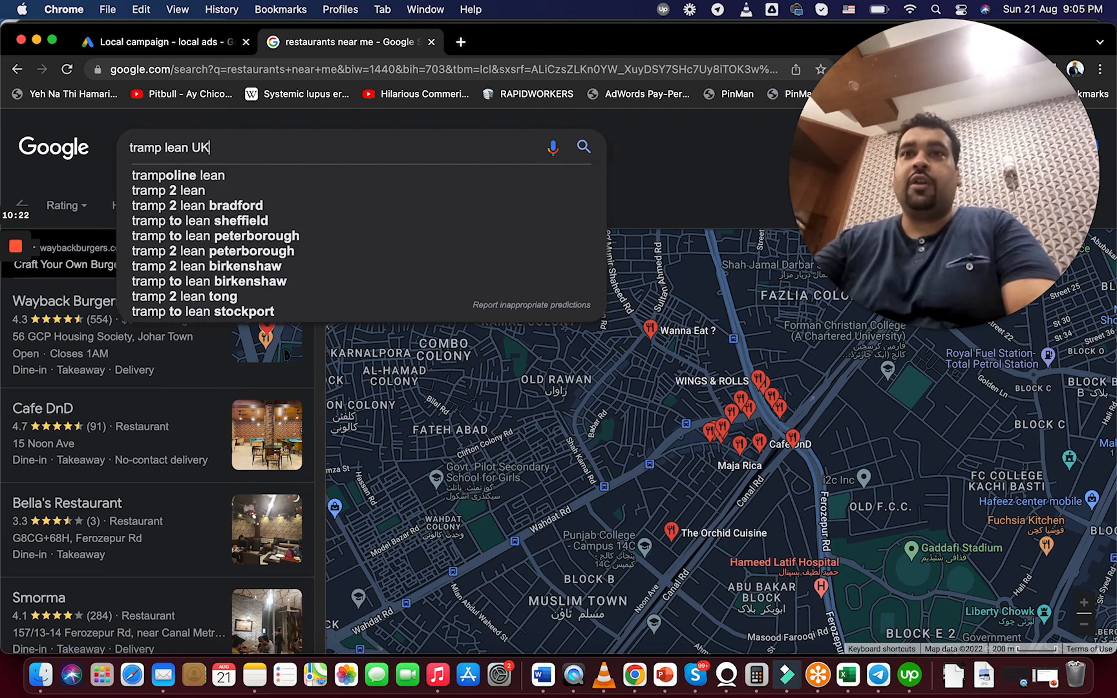
key("Return")
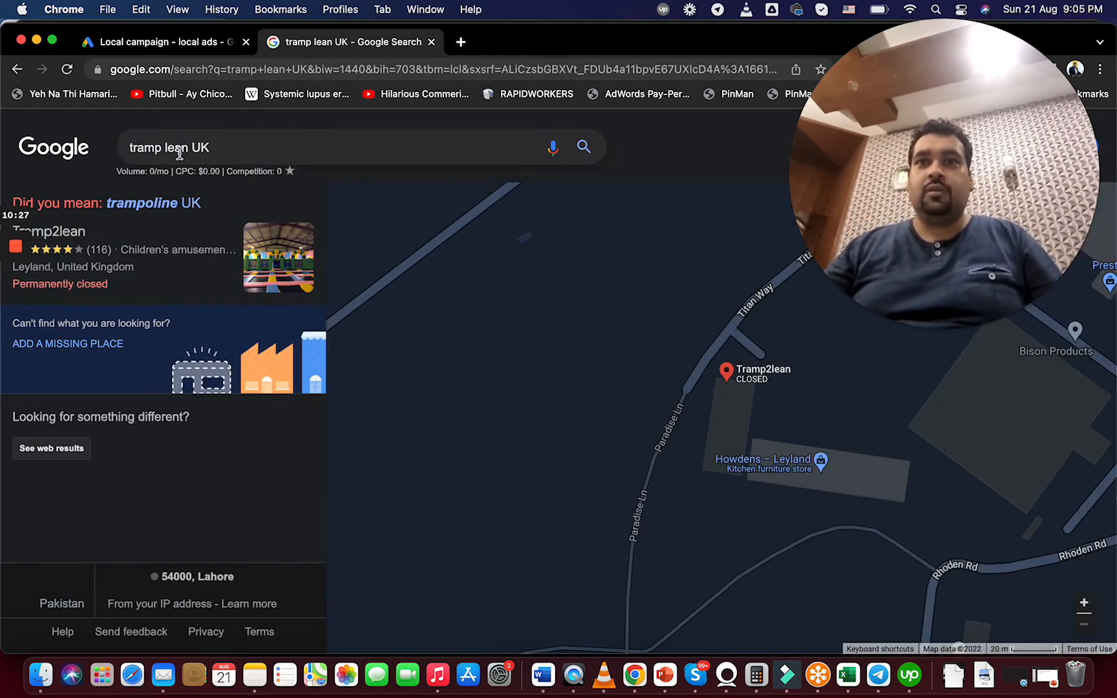
Return to the Google Ads campaign settings and rename the campaign "Local Ads."
left_click(181, 44)
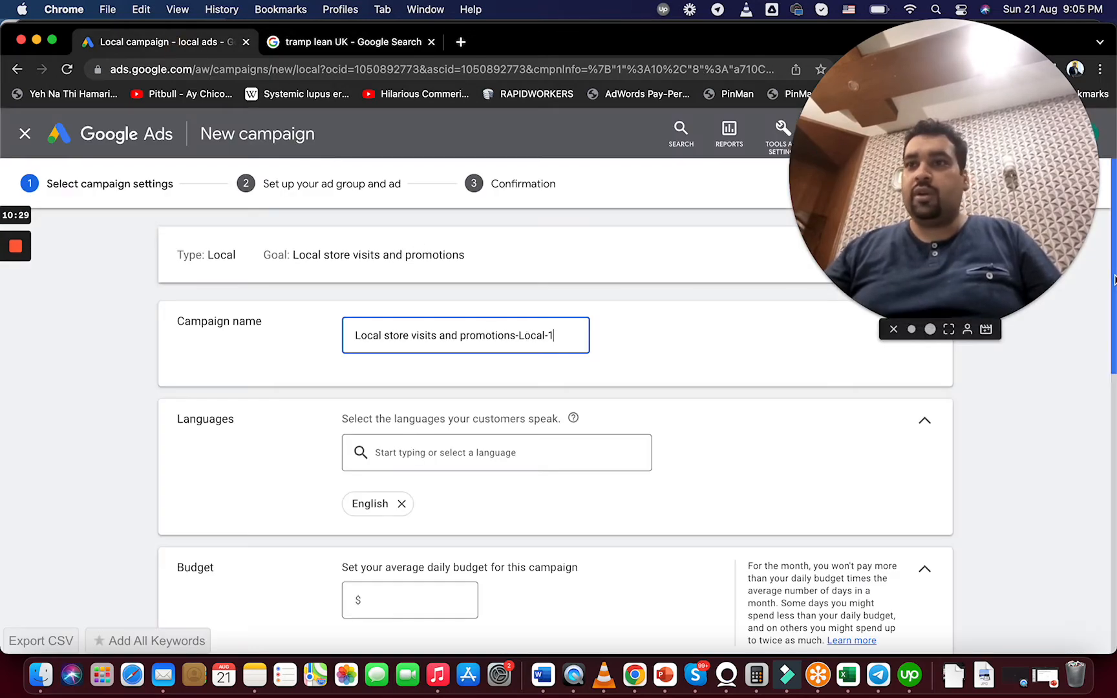
left_click_drag(1112, 282, 1112, 307)
left_click_drag(1106, 340, 1095, 278)
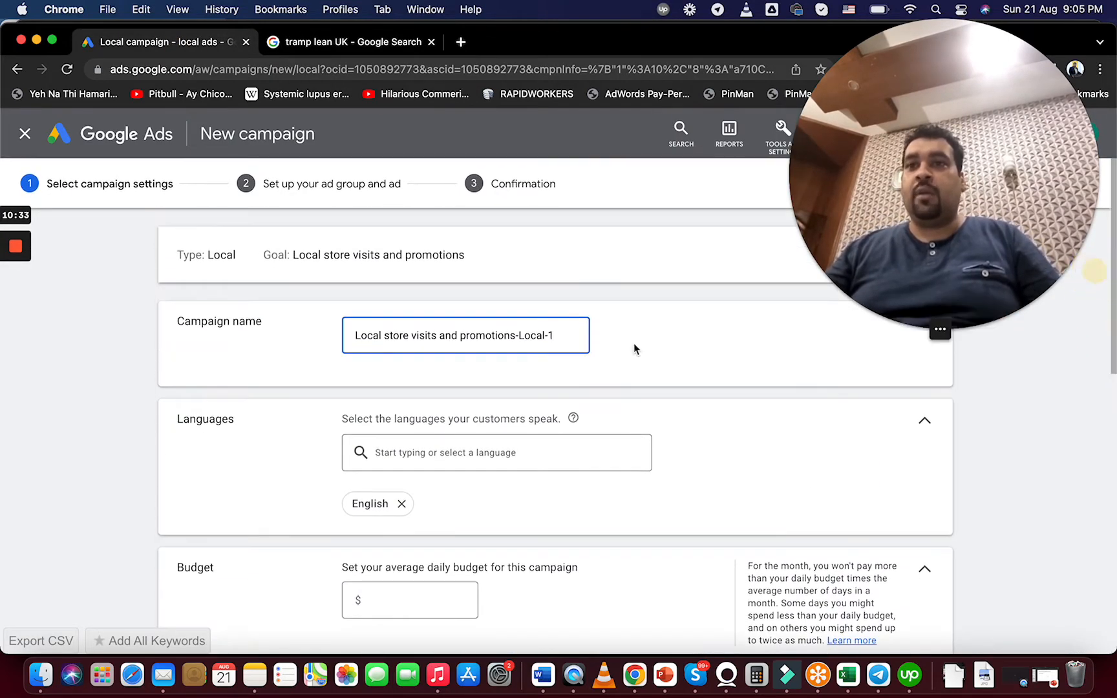
key("super+a")
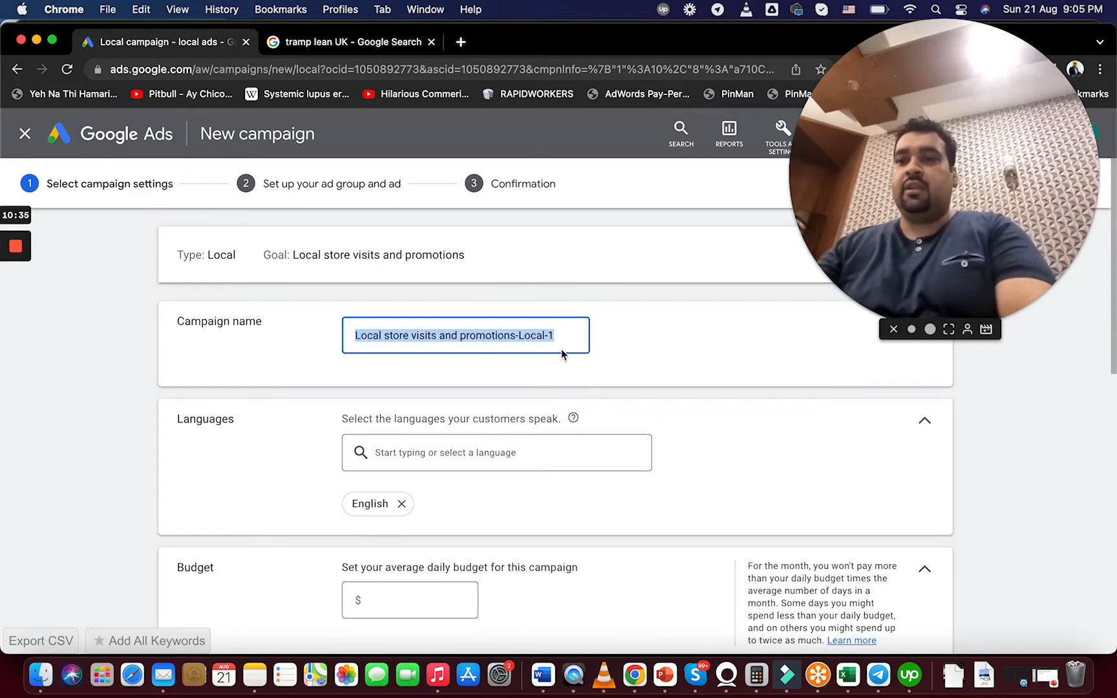
type("LO")
key("BackSpace")
type("ocal Ads.")
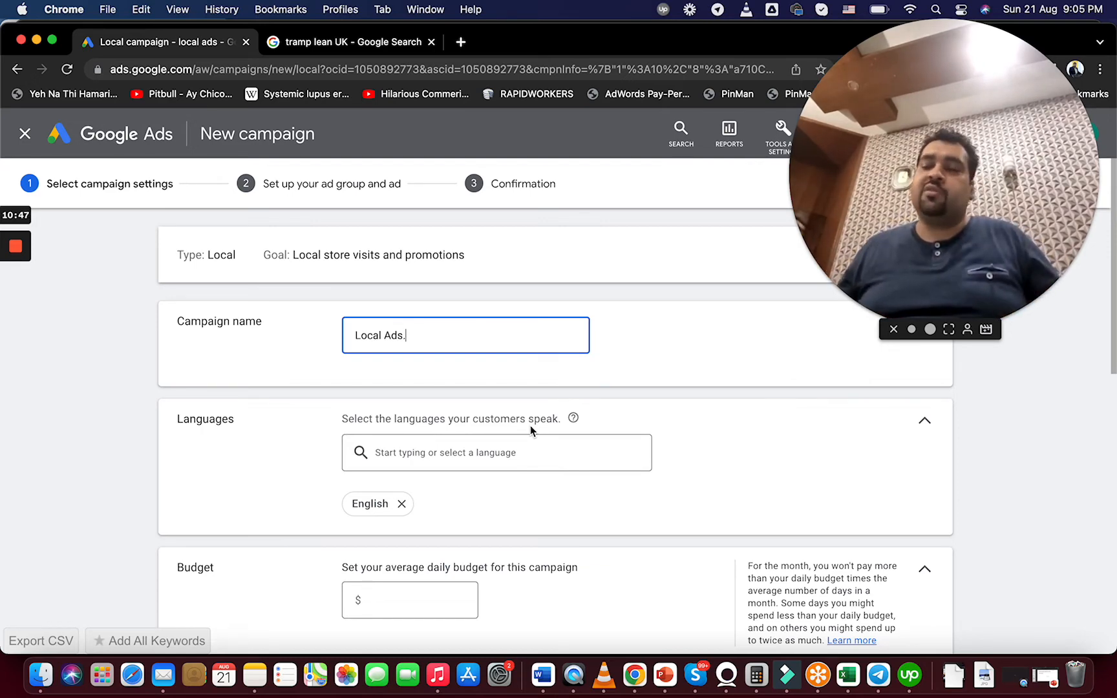
Set the campaign's average daily budget to $100
scroll(1099, 400, "down", 3)
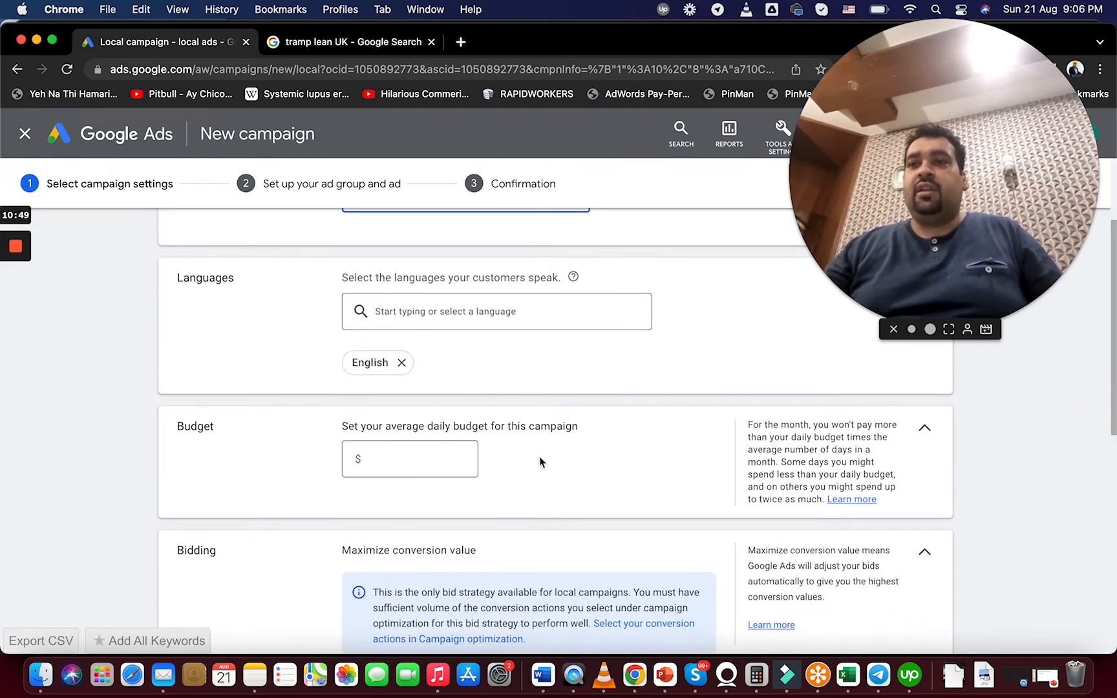
left_click(382, 458)
type("100")
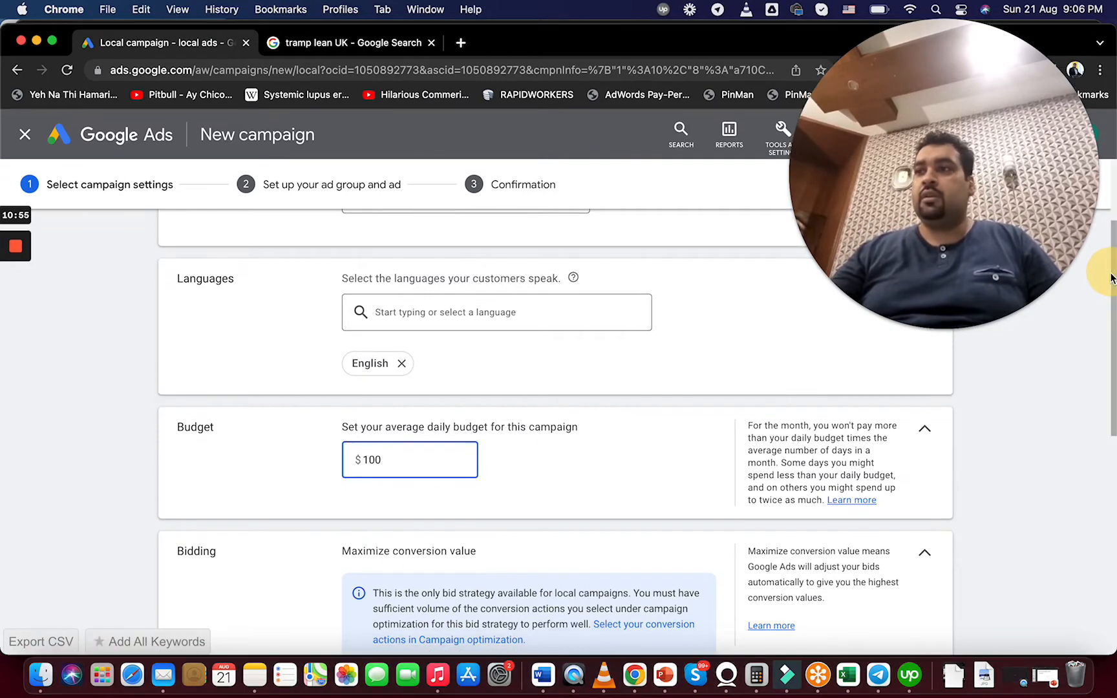
Collapse the Bidding section and review the campaign optimization actions and the start and end dates
left_click_drag(1113, 278, 1089, 366)
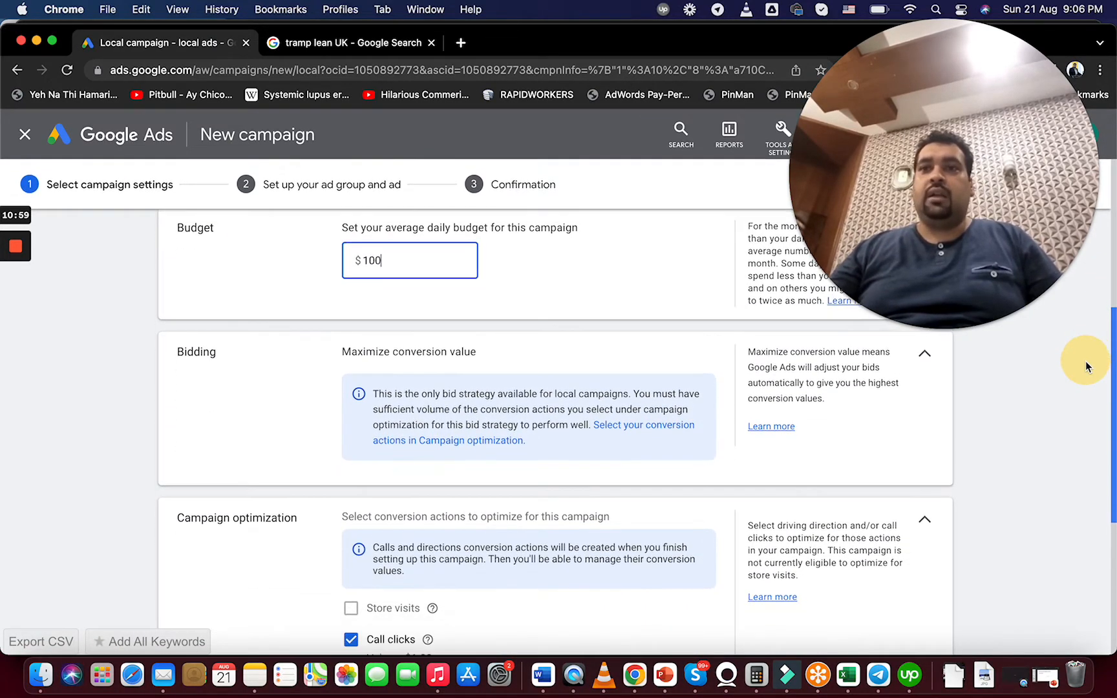
left_click(928, 365)
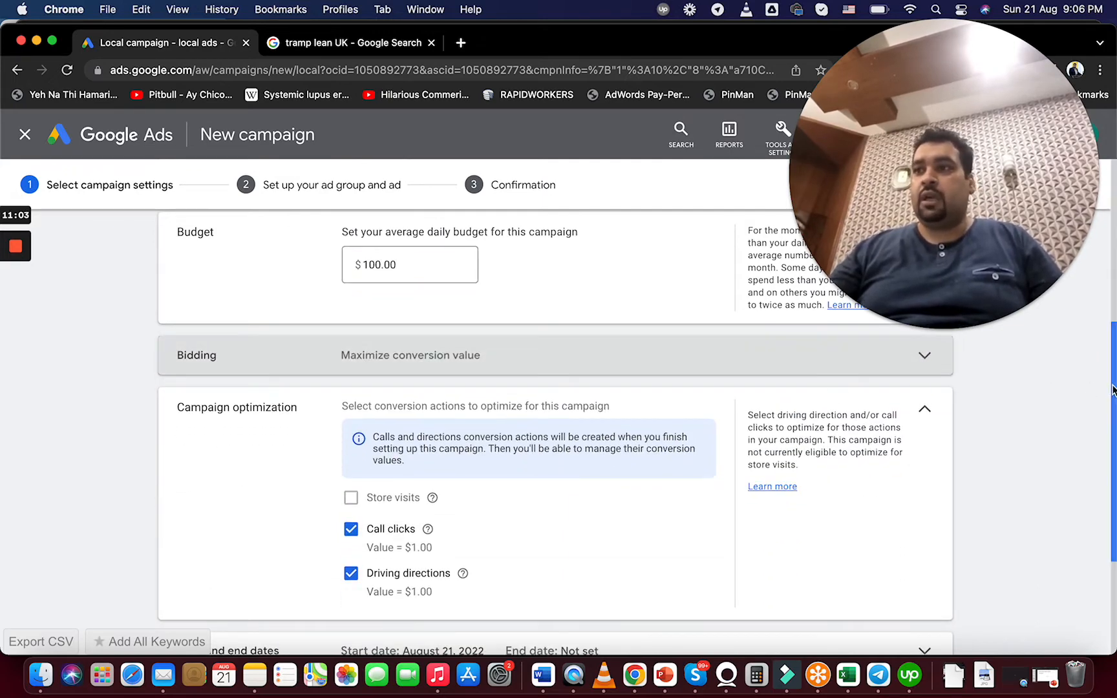
left_click_drag(1112, 387, 1099, 424)
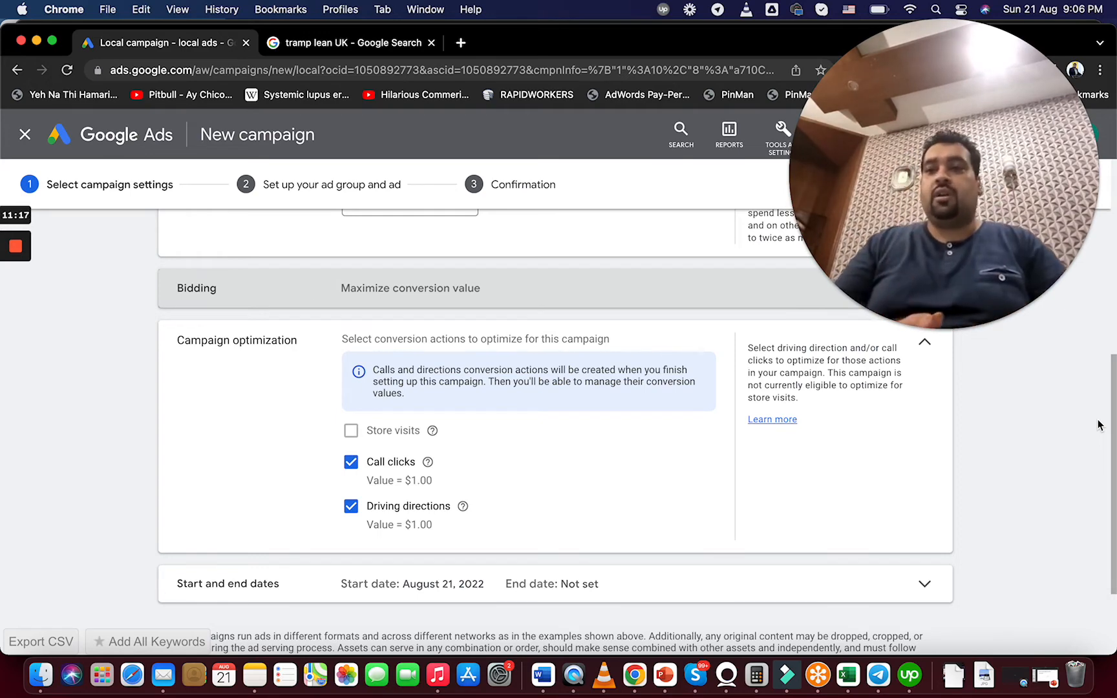
left_click_drag(1113, 446, 1097, 498)
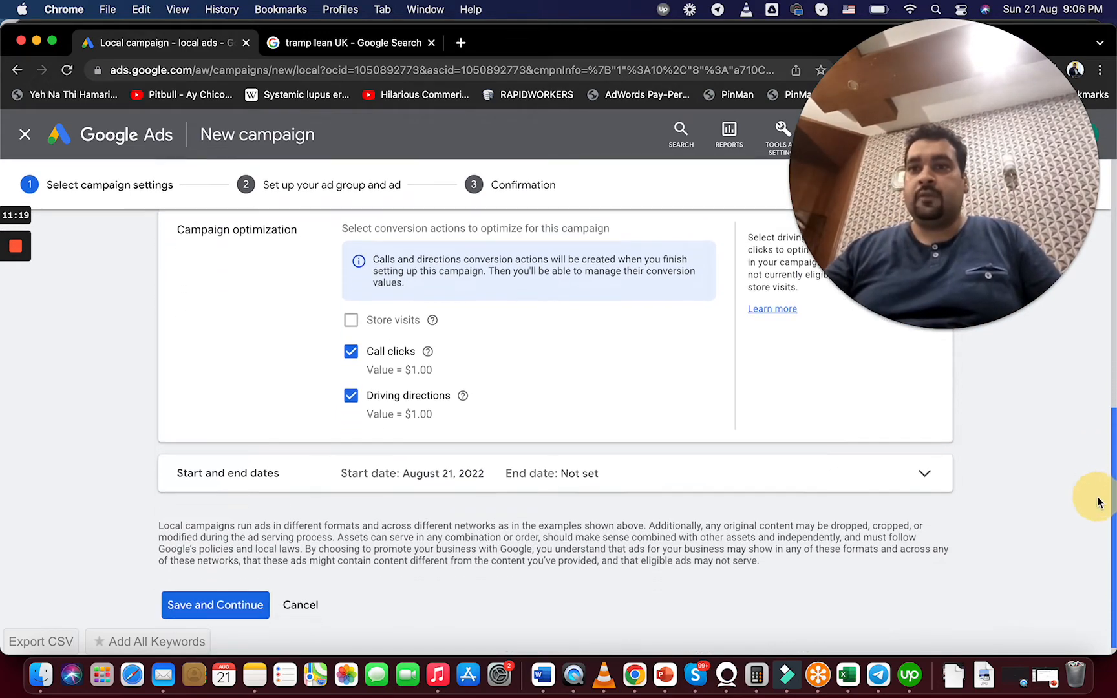
Keep call clicks selected alongside driving directions for campaign optimization, and save the settings to continue to the ad group and ad setup
left_click(351, 353)
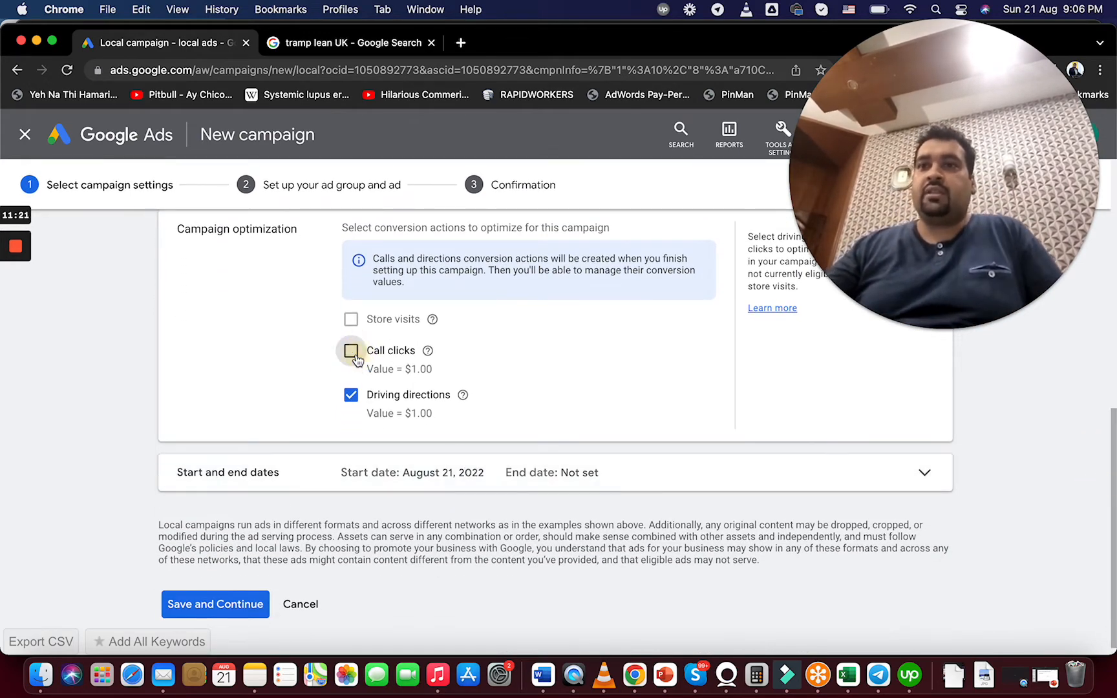
left_click(353, 354)
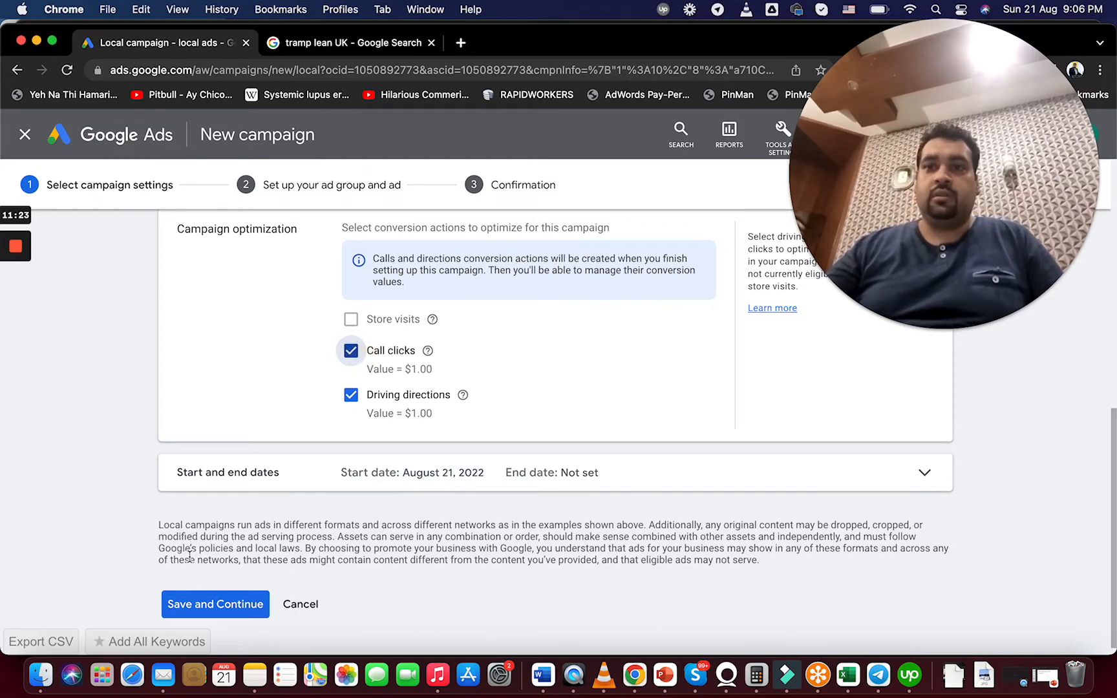
left_click(200, 604)
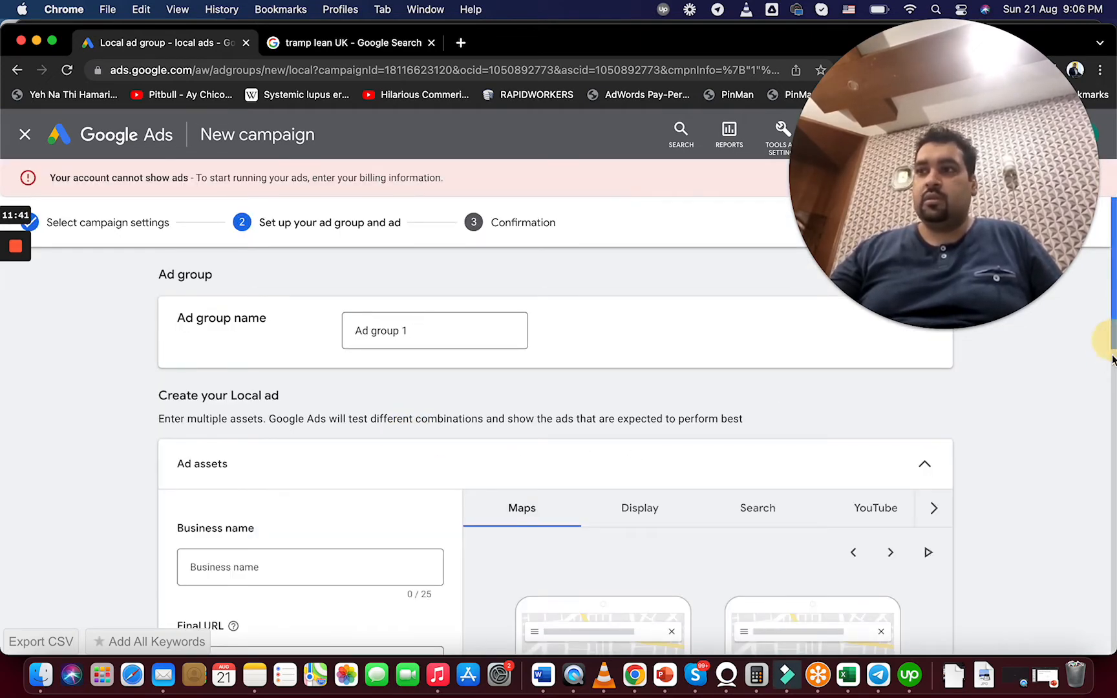
Switch to the open Google search page, search for "tramp 2 lean UK" and open its web results to find the business's website
left_click_drag(1110, 349, 1107, 444)
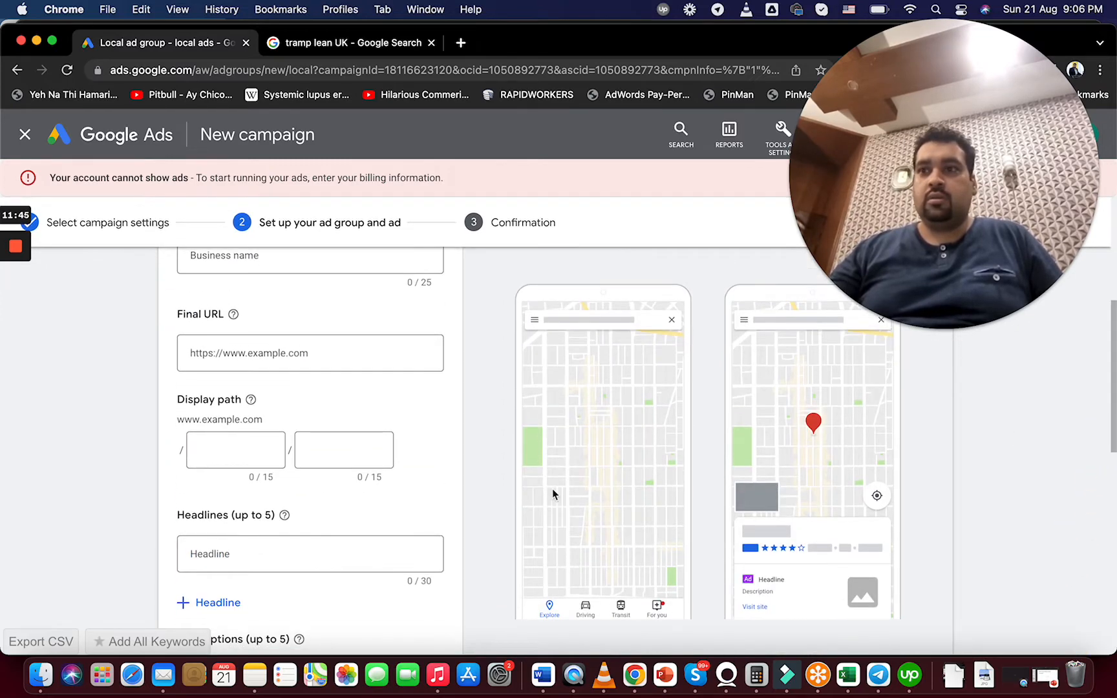
left_click(279, 352)
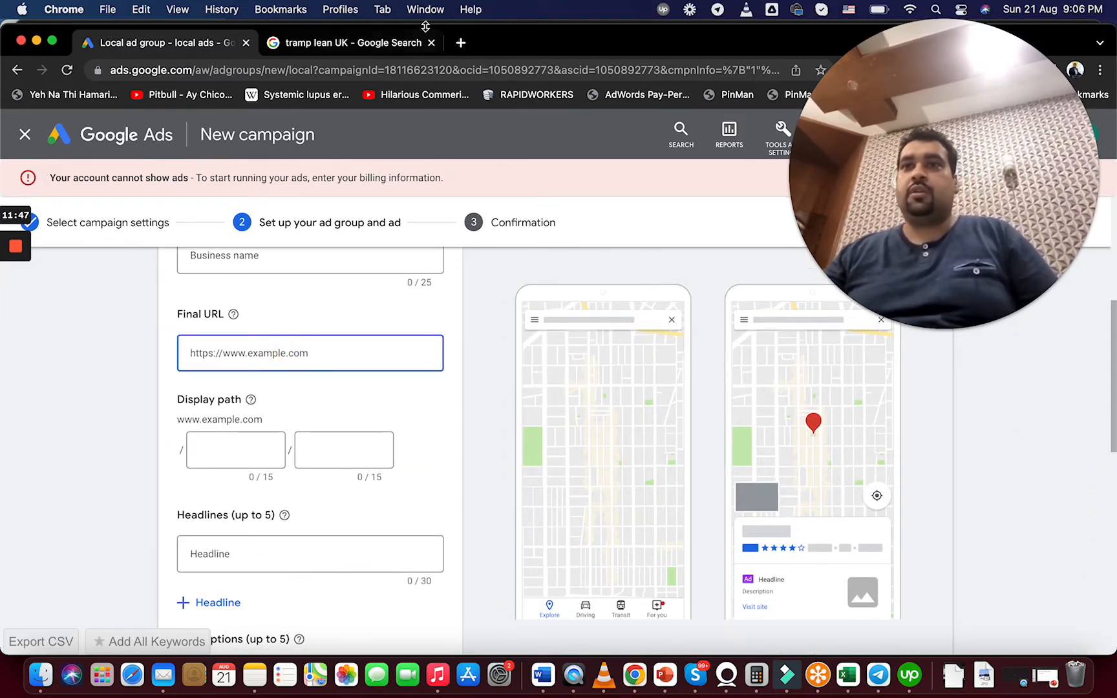
left_click(410, 40)
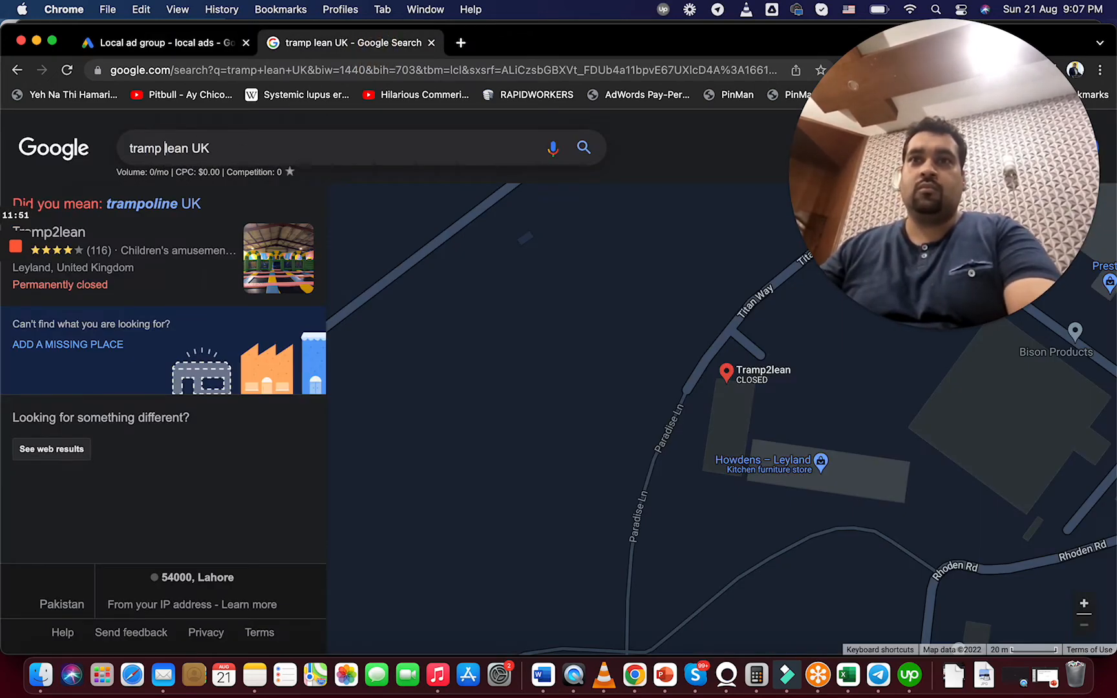
left_click(165, 148)
type("2")
key("Return")
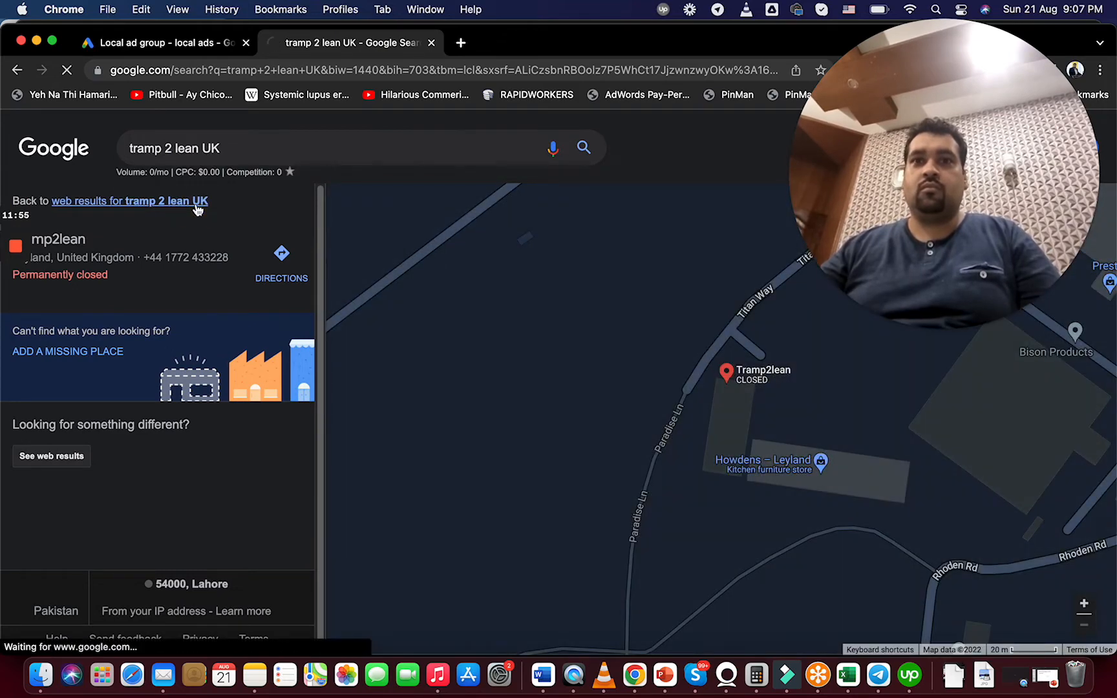
left_click(196, 205)
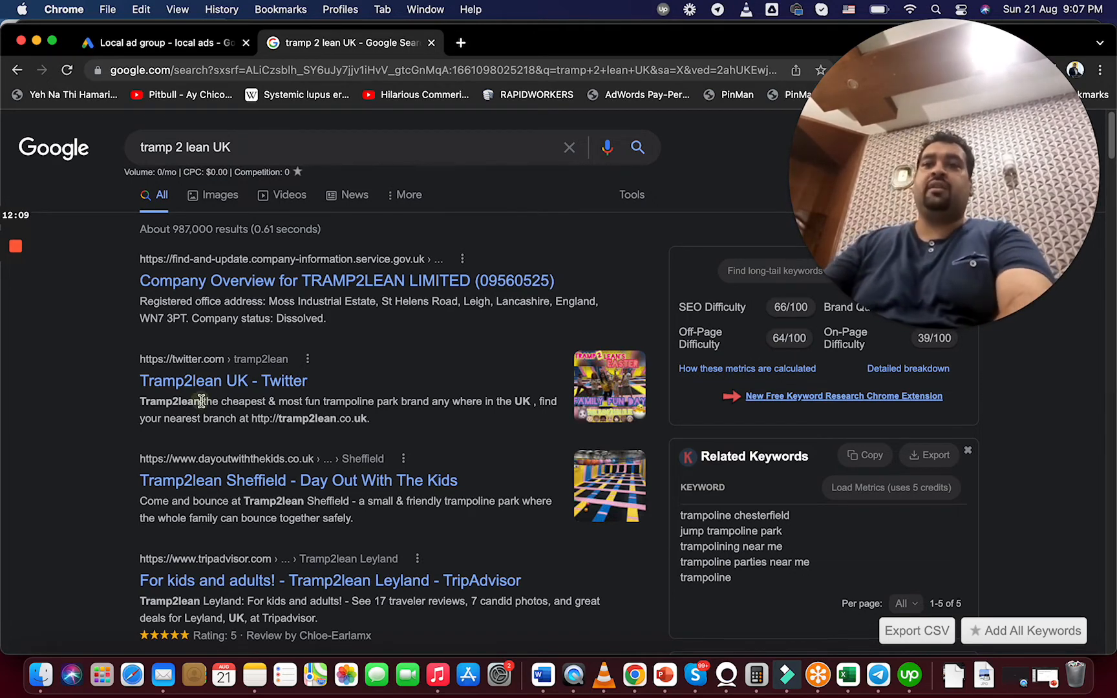
left_click_drag(204, 404, 145, 402)
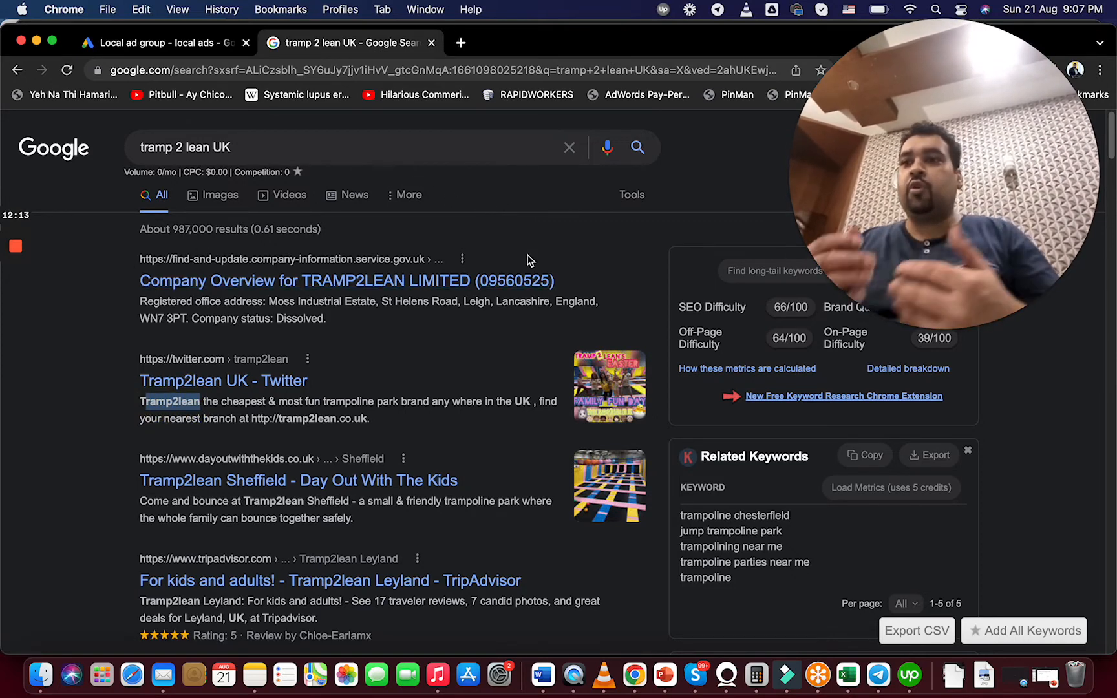
left_click(165, 42)
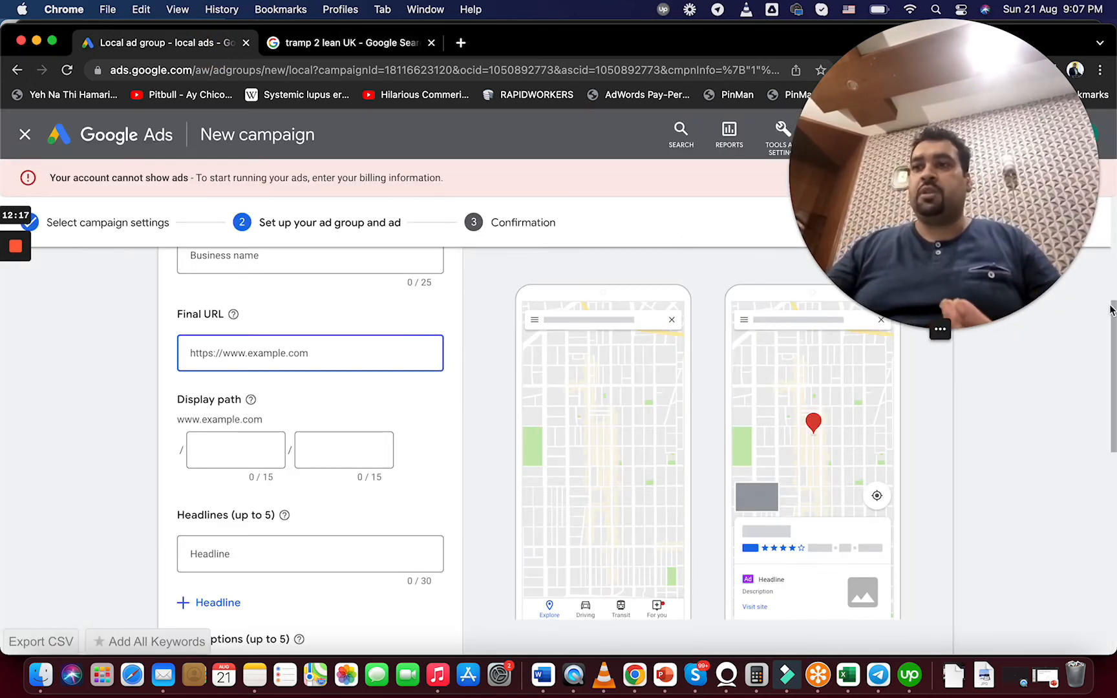
mouse_move(1110, 310)
left_mouse_down()
mouse_move(1091, 444)
mouse_move(1106, 349)
mouse_move(1112, 362)
mouse_move(1106, 317)
left_mouse_up()
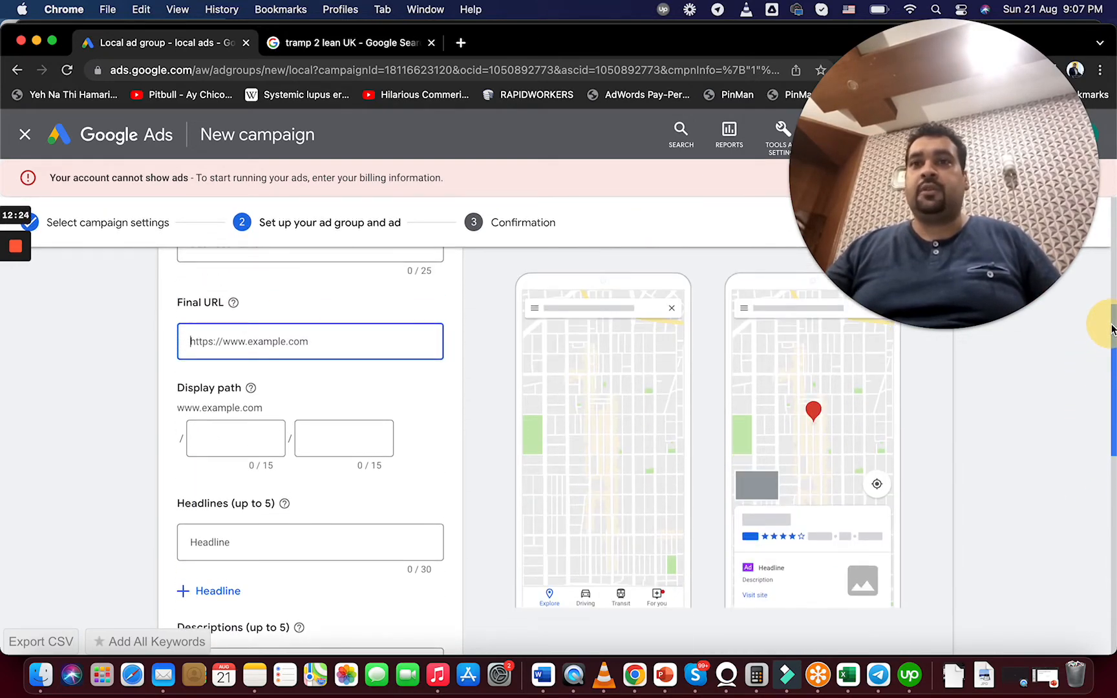
left_click(386, 43)
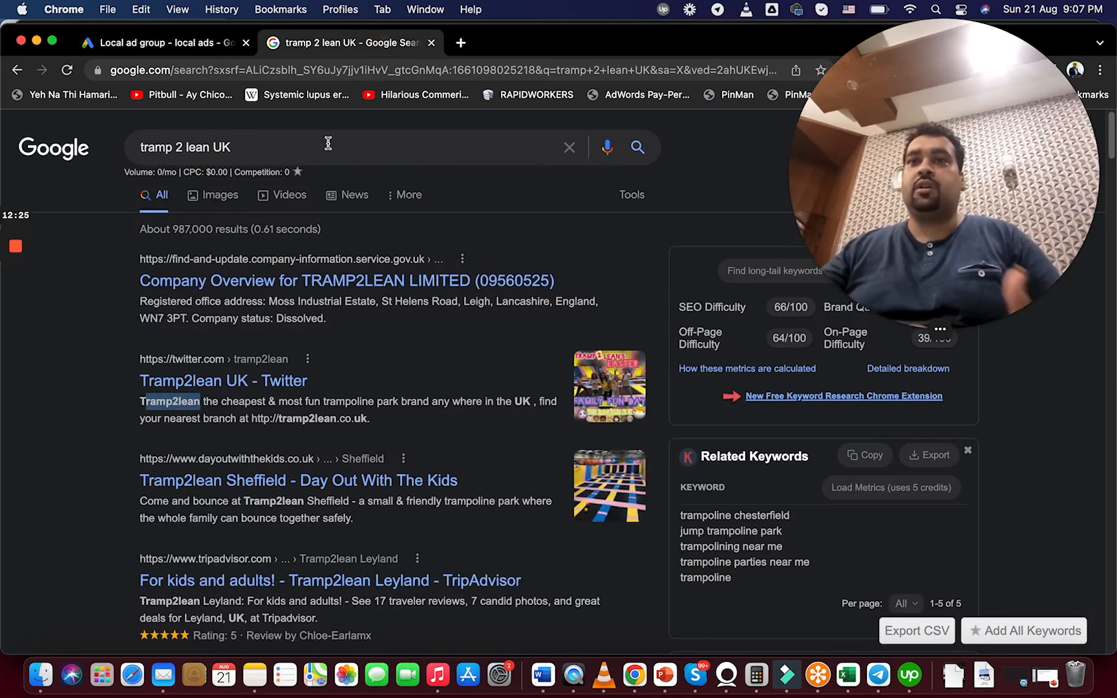
right_click(222, 384)
left_click(266, 357)
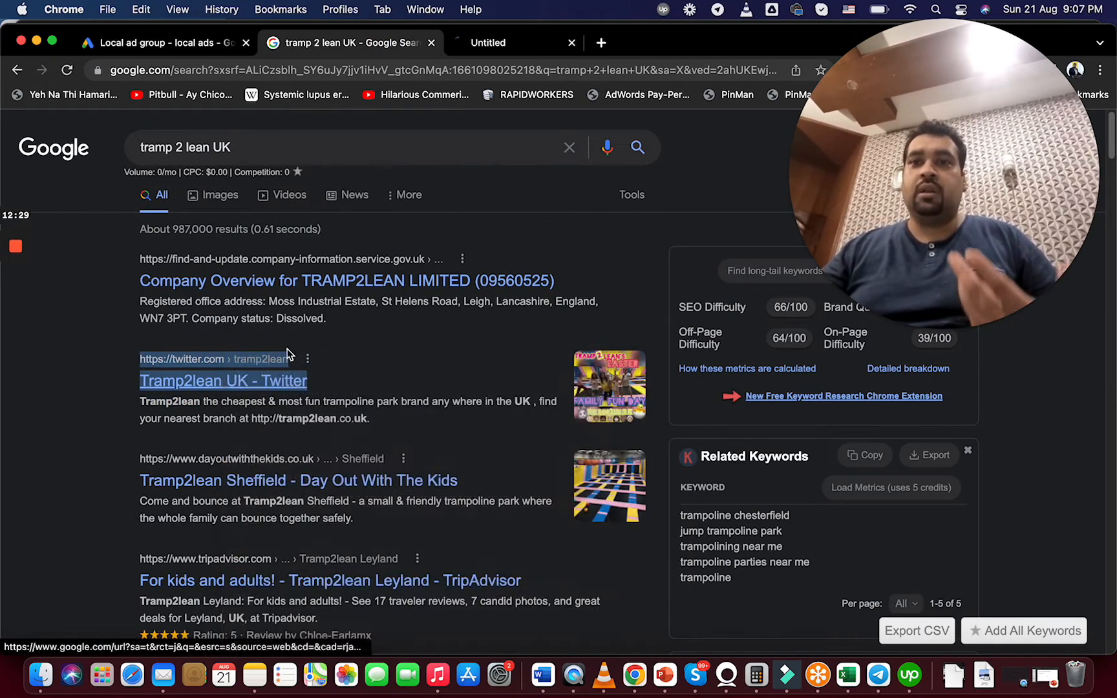
left_click(537, 43)
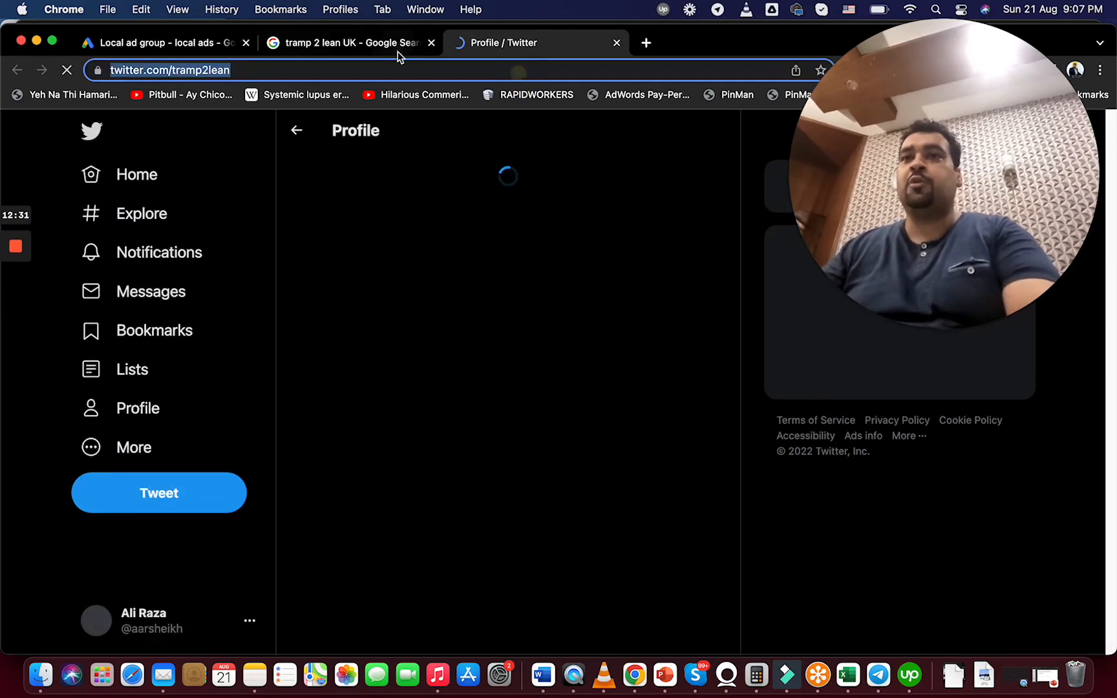
left_click(187, 44)
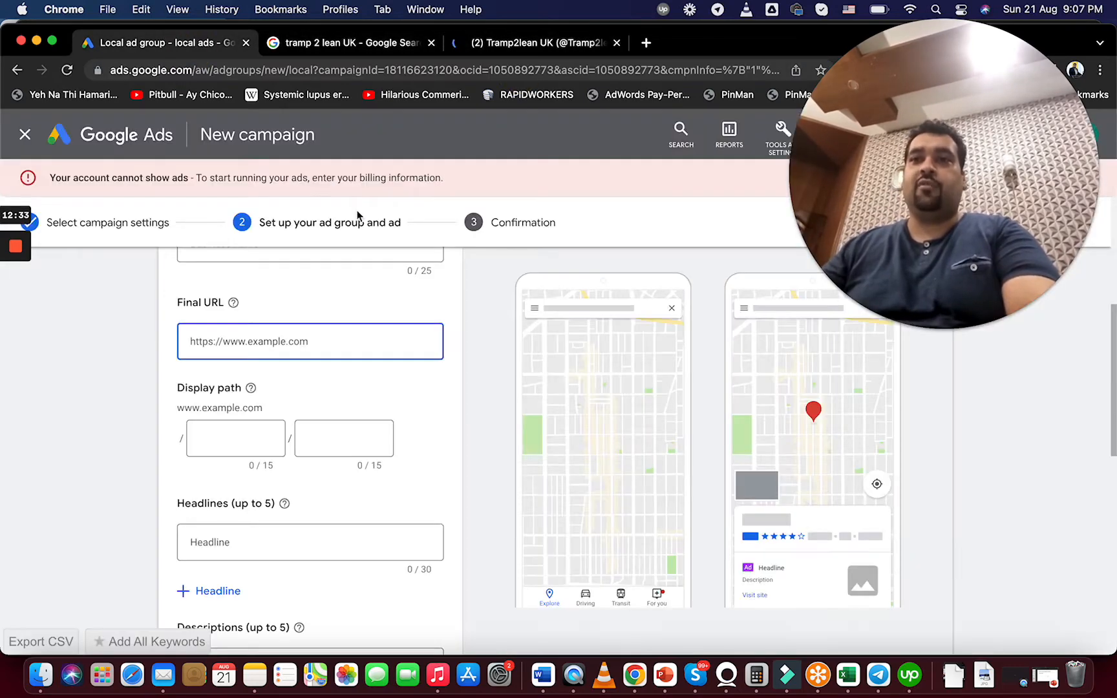
type("https://twitter.com/tramp2lean")
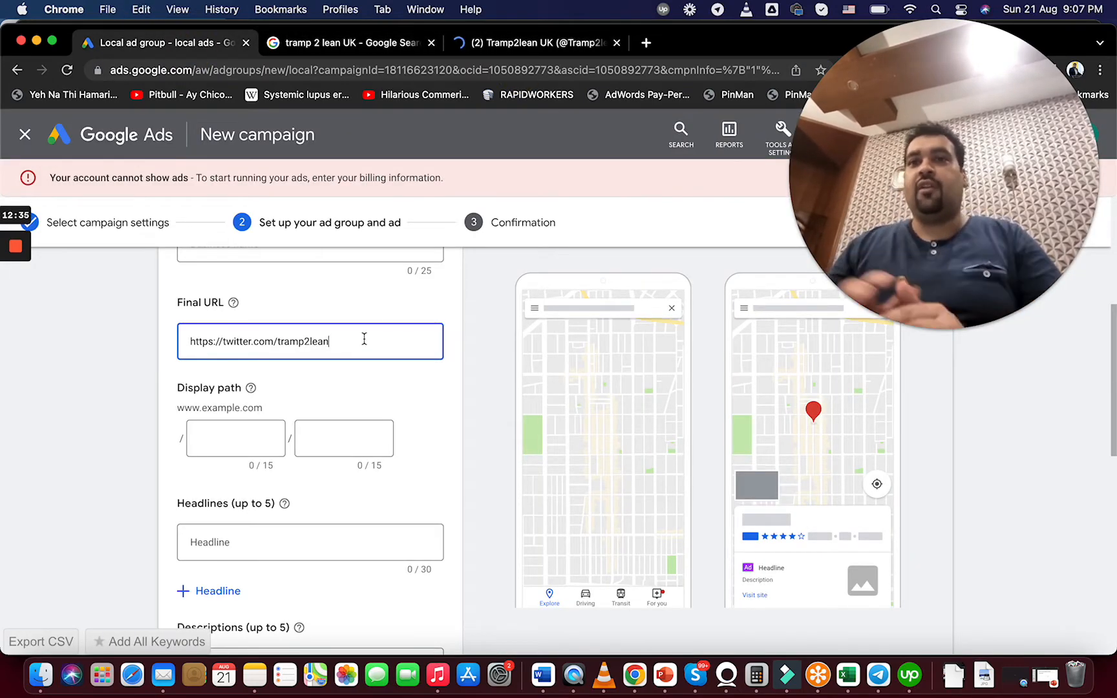
Try "You can never be old to Have Fun" as the ad's first headline
left_click(381, 541)
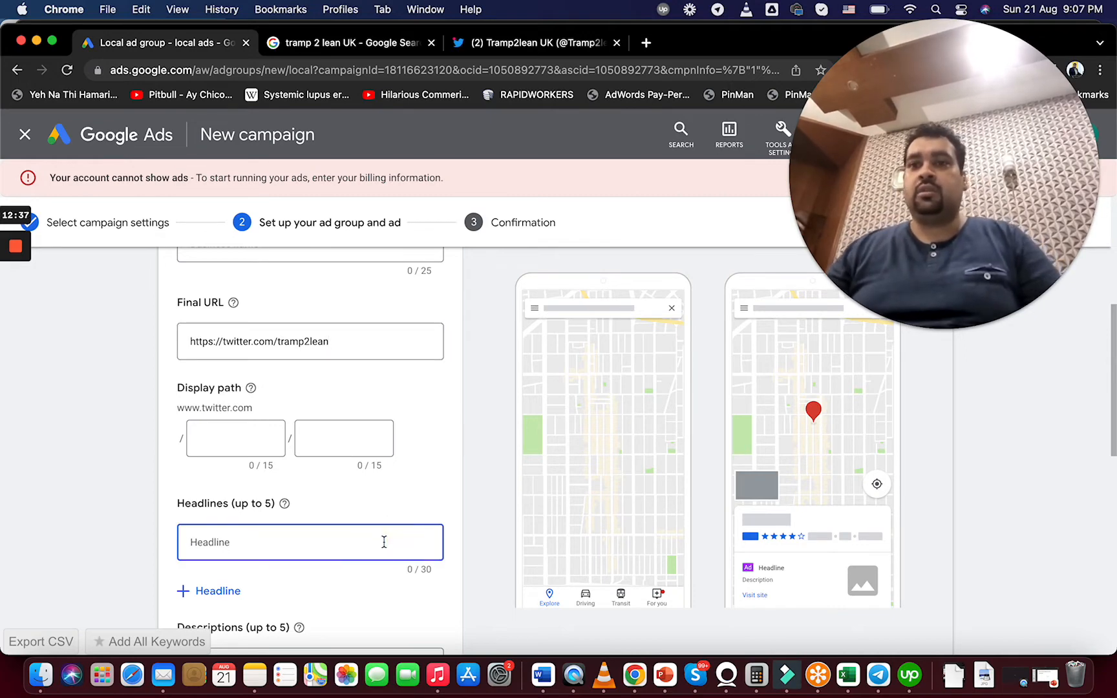
left_click(381, 42)
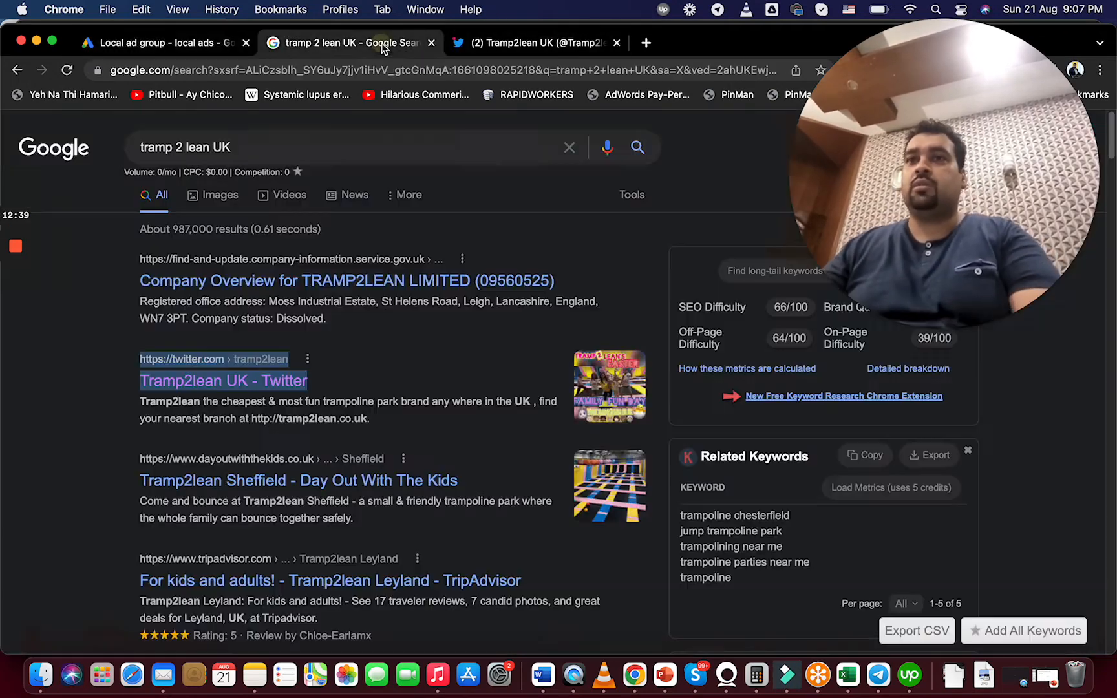
left_click(199, 43)
type("You can ")
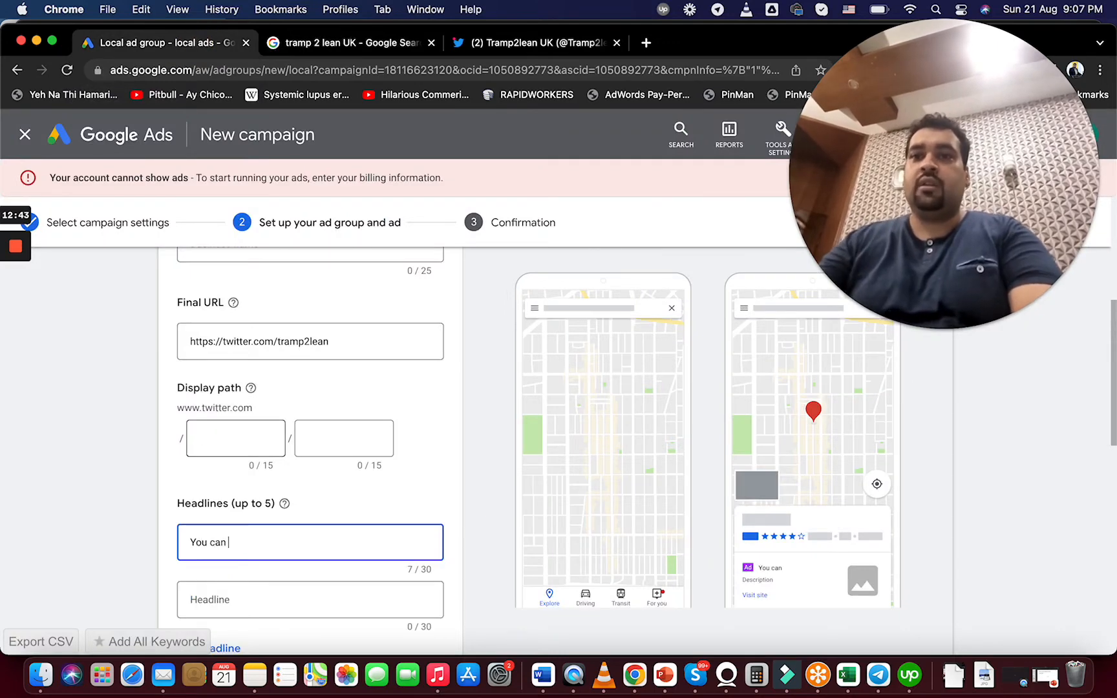
type("never be old to ")
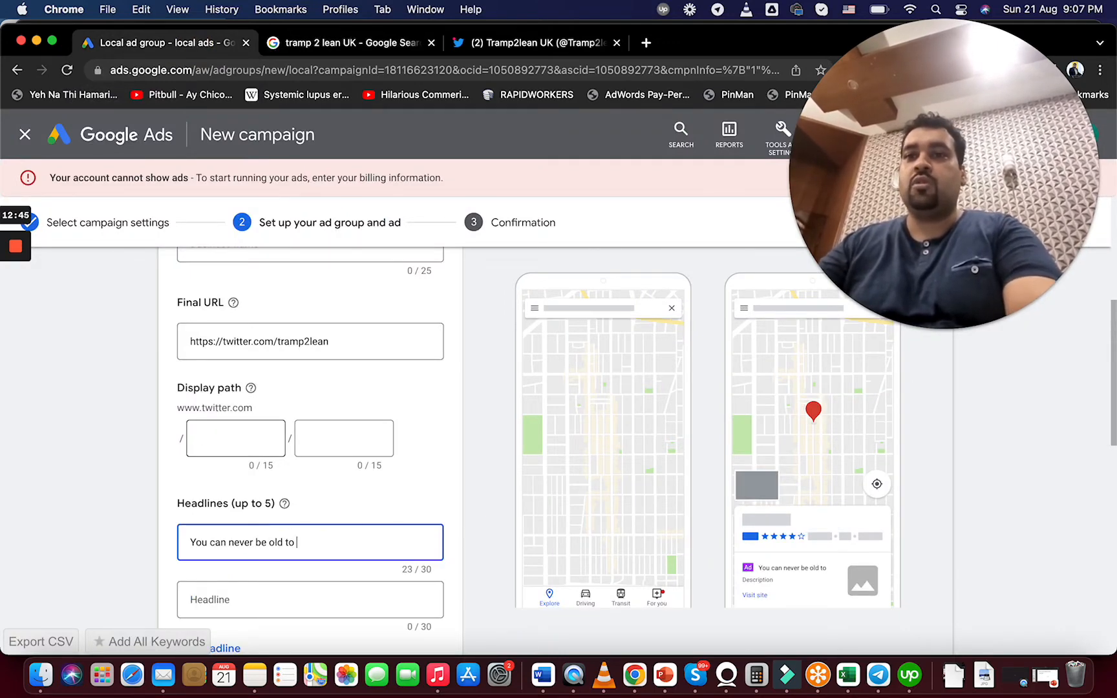
type("Have Fun")
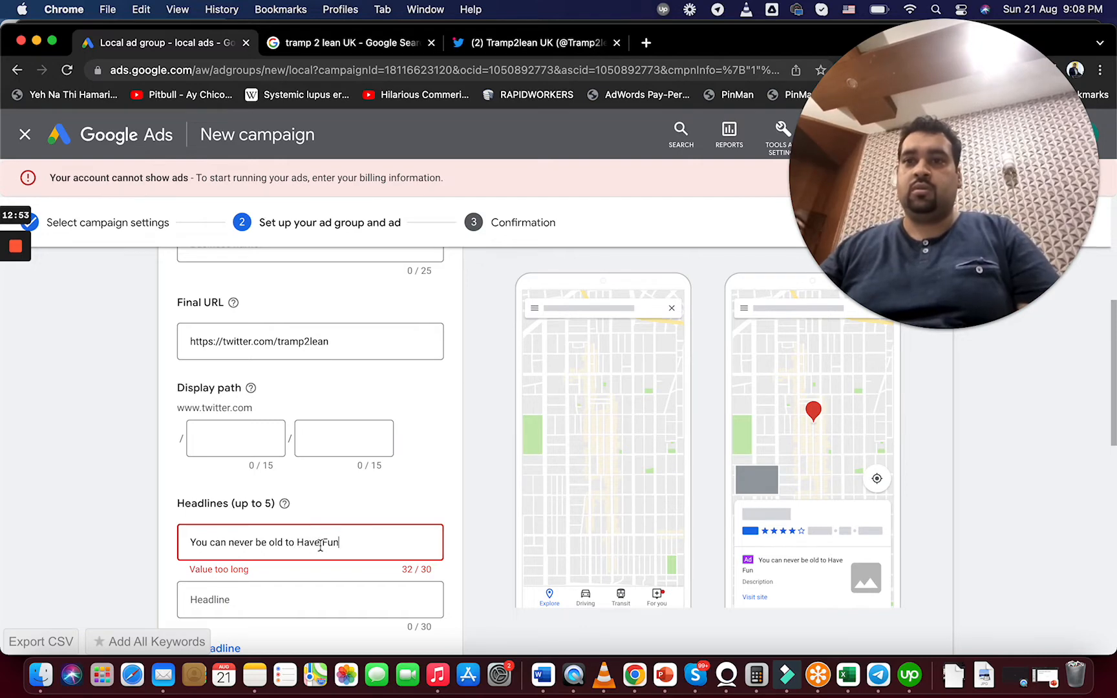
Replace the first headline's text with "Have Fun in Trampoline Park"
triple_click(271, 545)
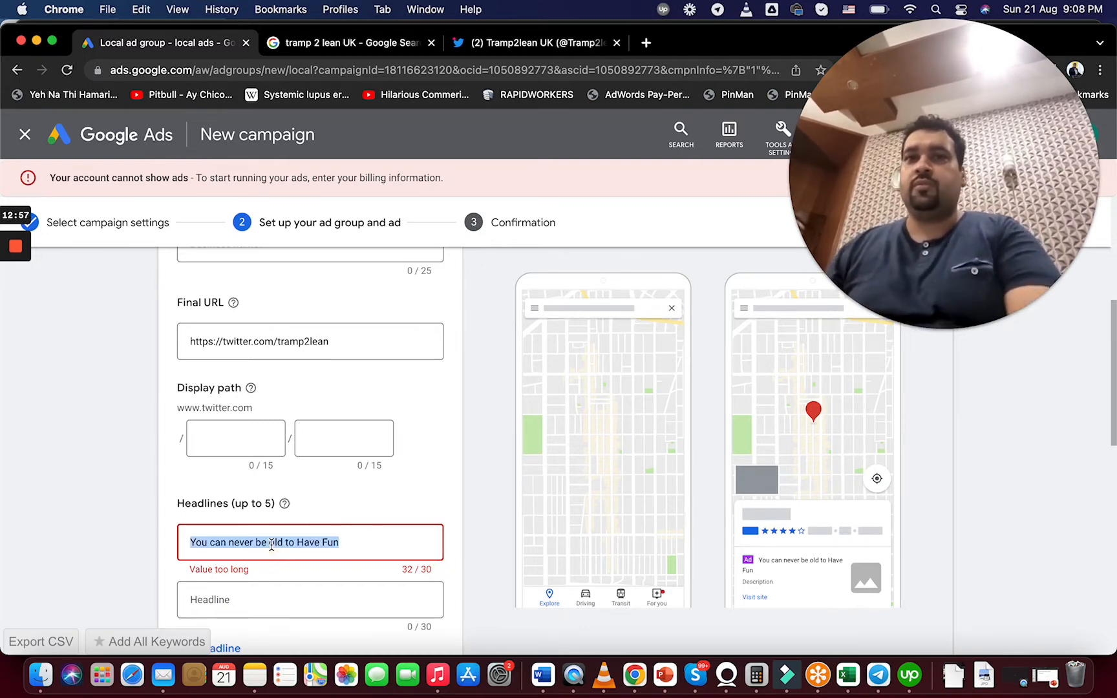
type("Have Fu")
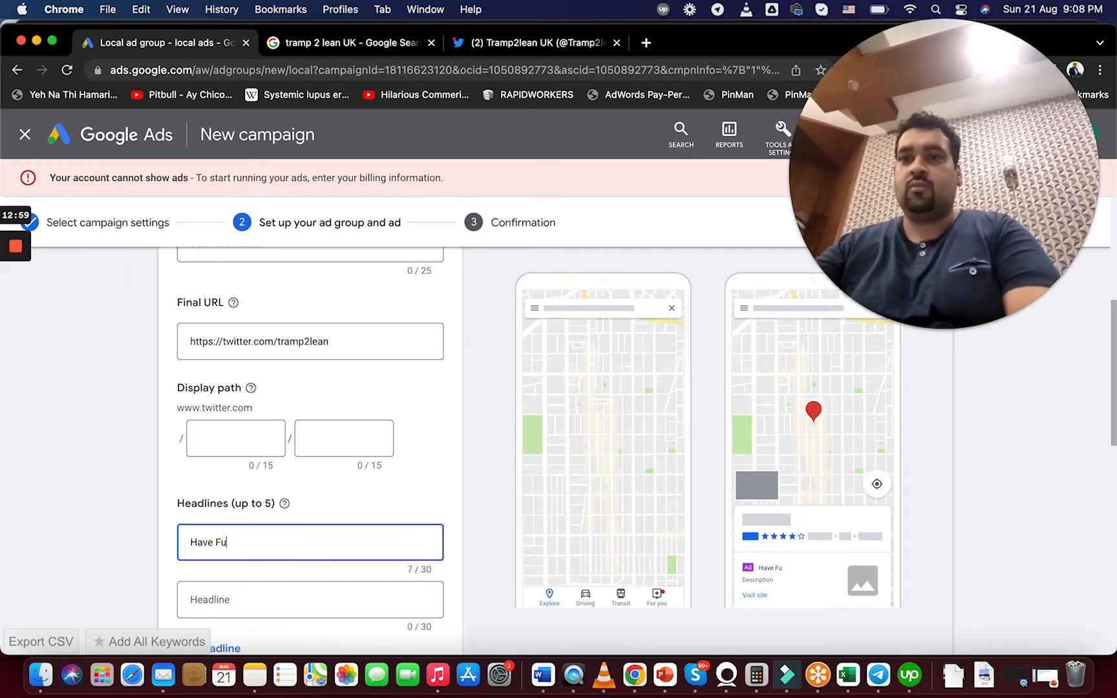
type("n in Tr")
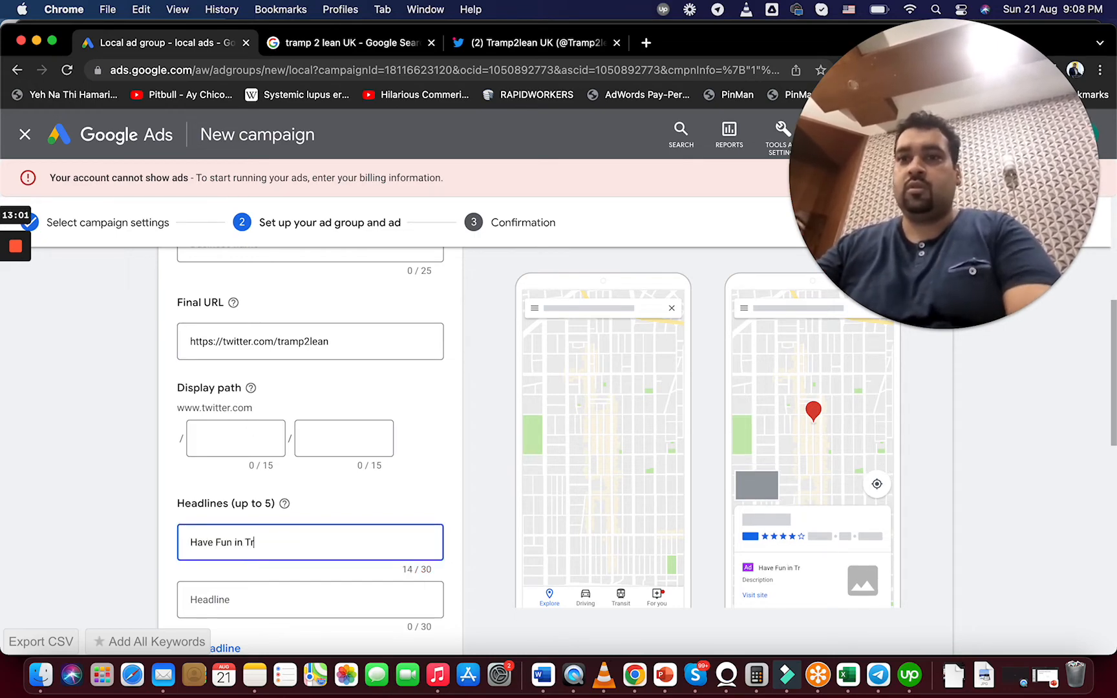
type("ampoline Park")
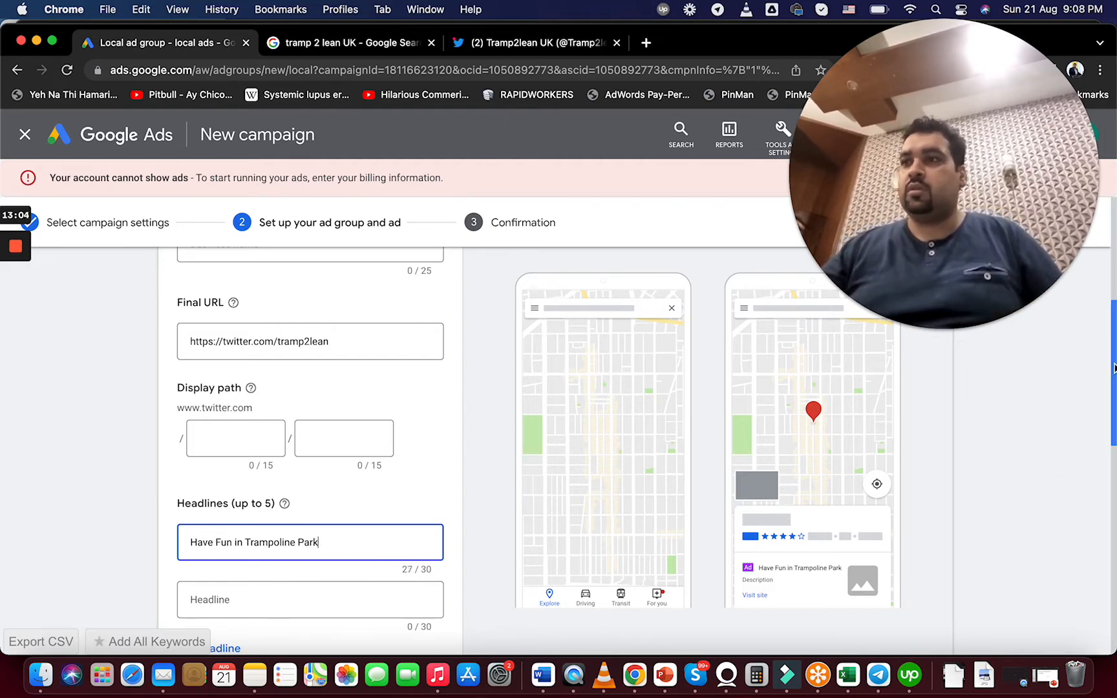
Enter "Park Located in Your Area" as the ad's second headline
left_click_drag(1114, 371, 1102, 447)
left_click(365, 357)
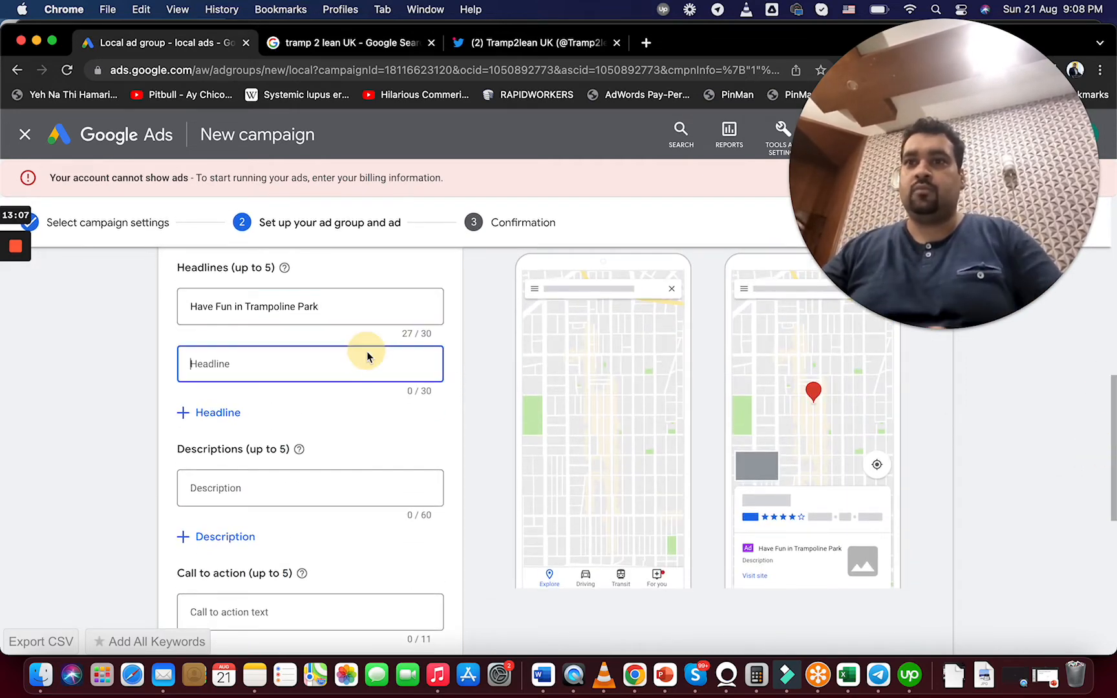
type("Park")
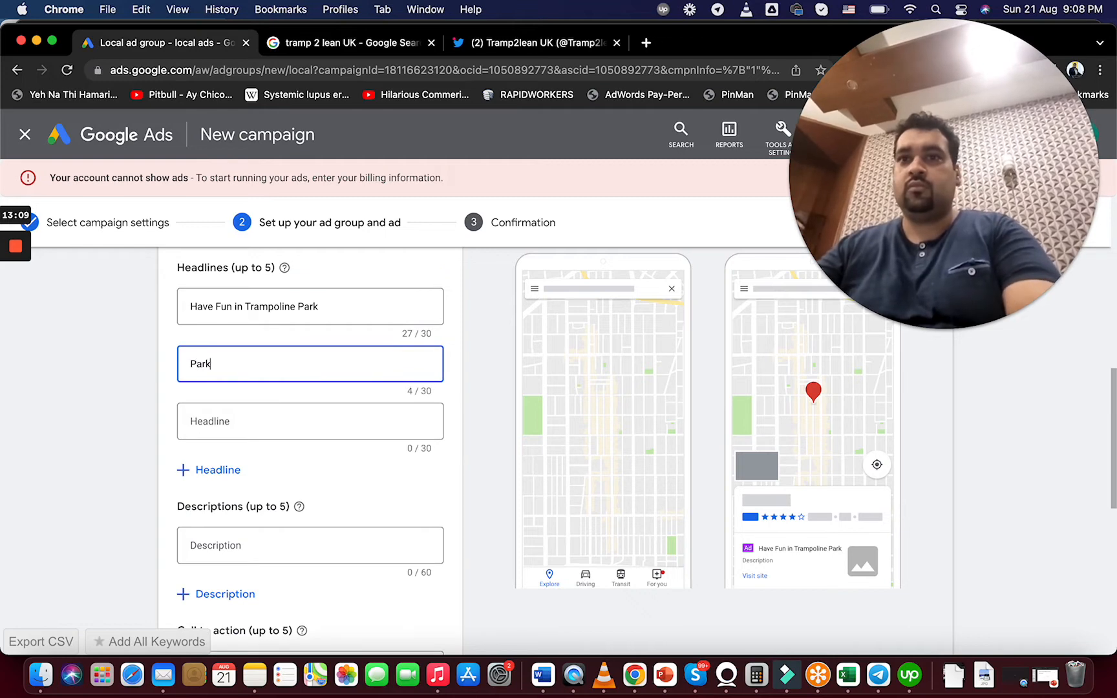
type(" Loca")
key("super+a")
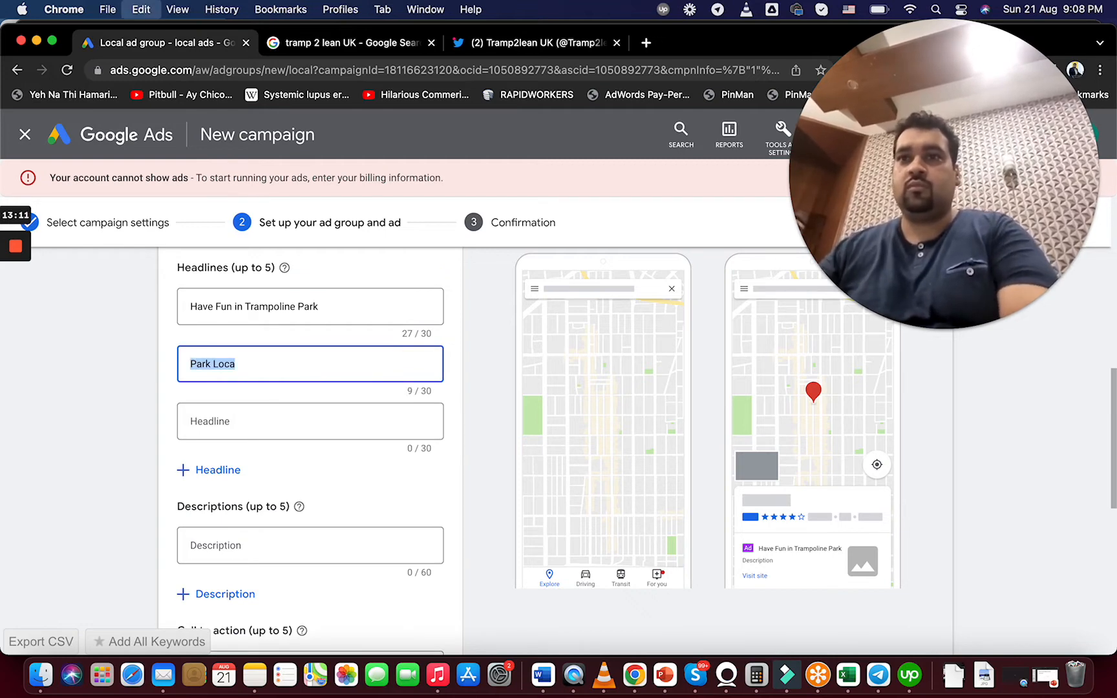
key("Right")
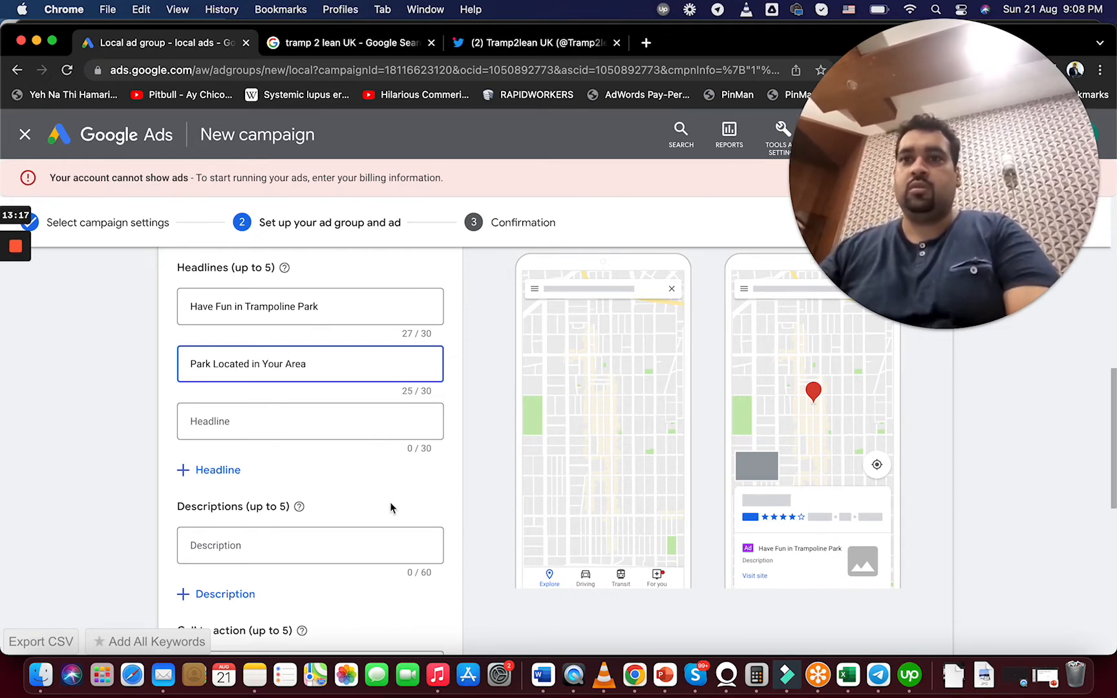
Enter "Do you know that you are never too old to have fun?" as the ad's first description
left_click(362, 550)
type("Do you")
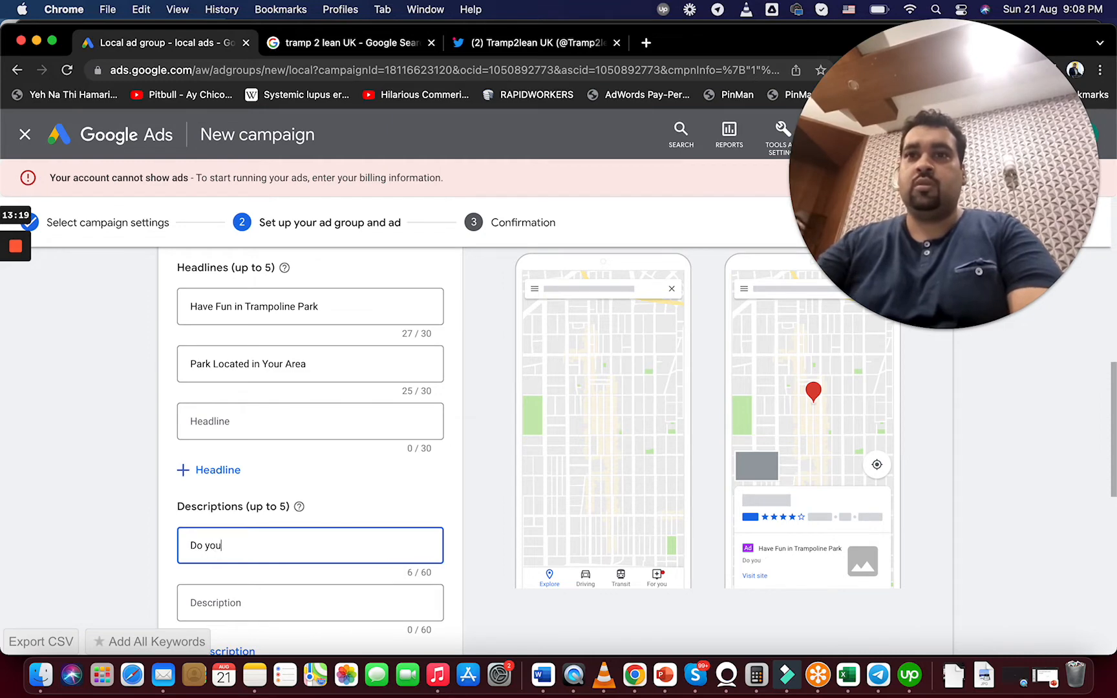
type(" know that")
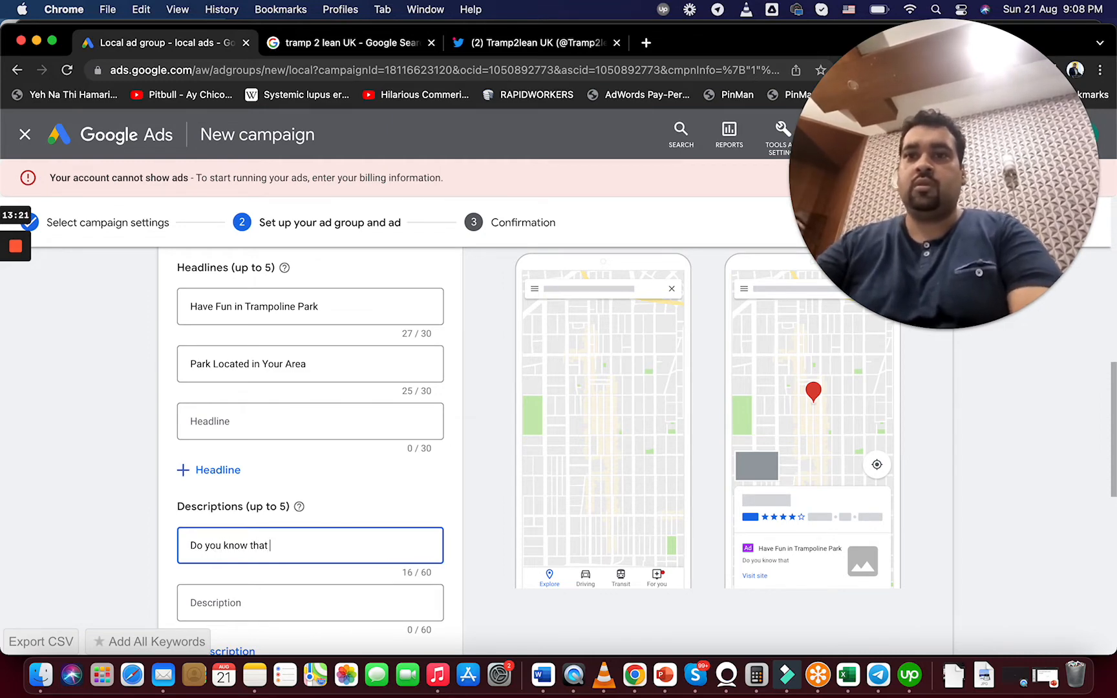
type(" you are never to")
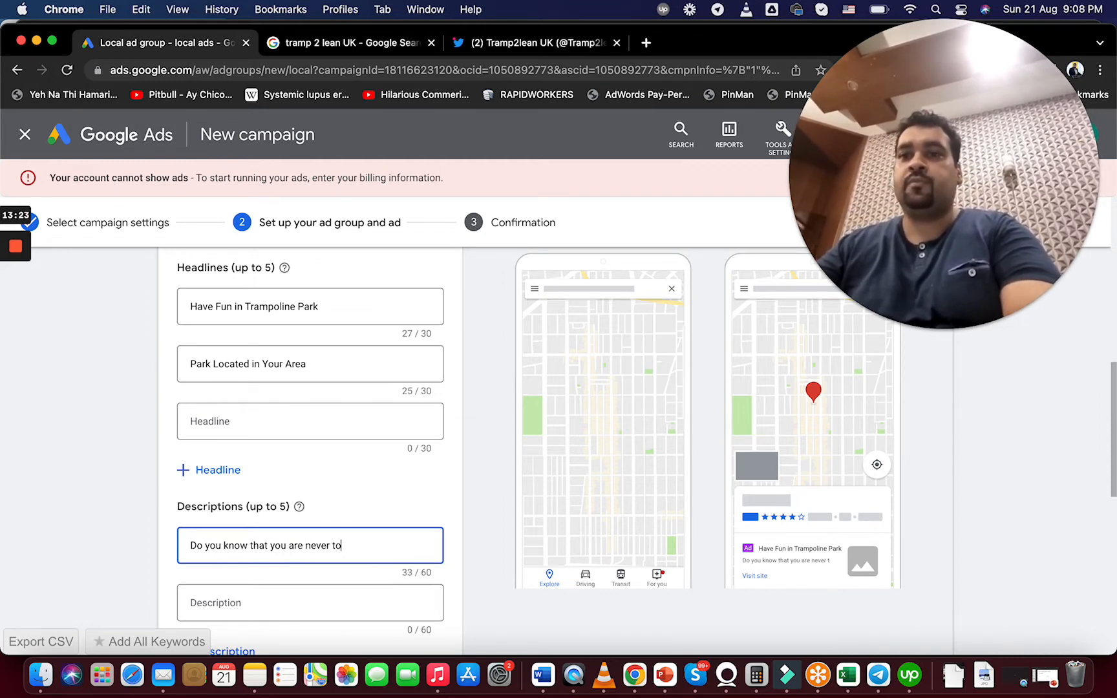
type("o old to have")
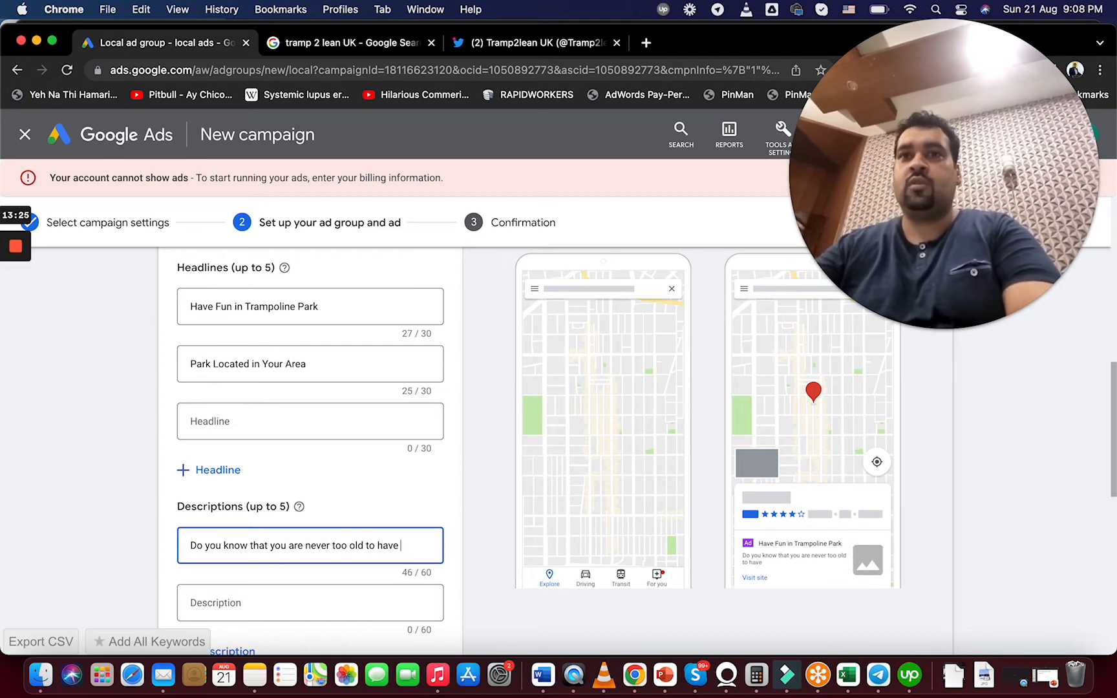
type(" fun in tra")
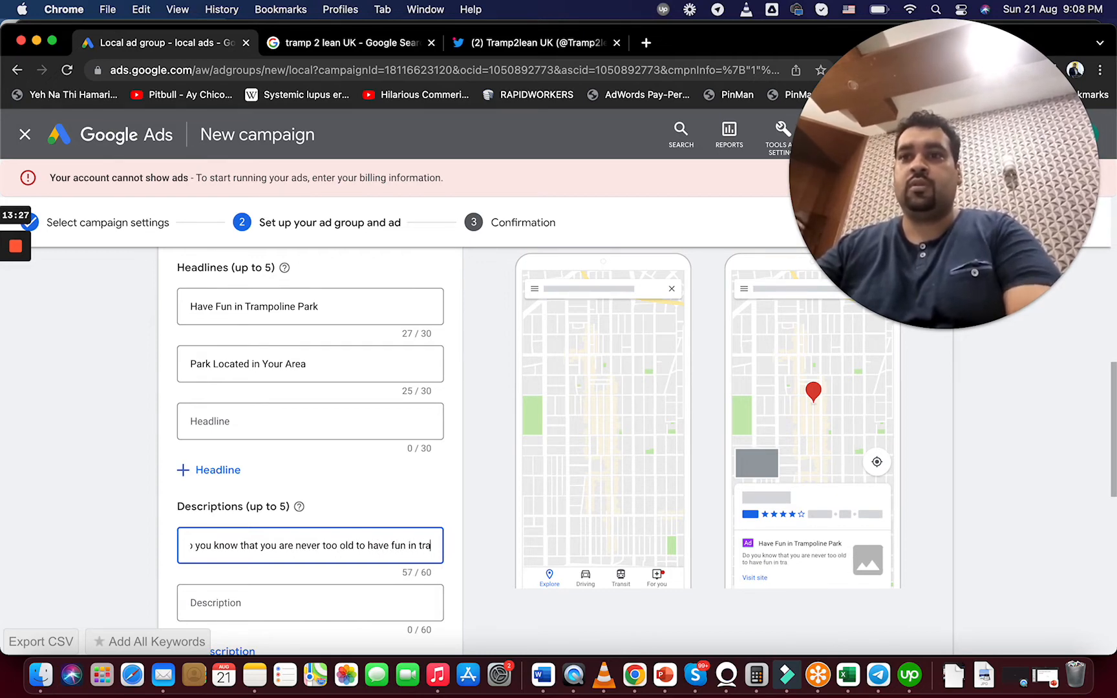
key("BackSpace")
key("BackSpace")
key("BackSpace")
key("BackSpace")
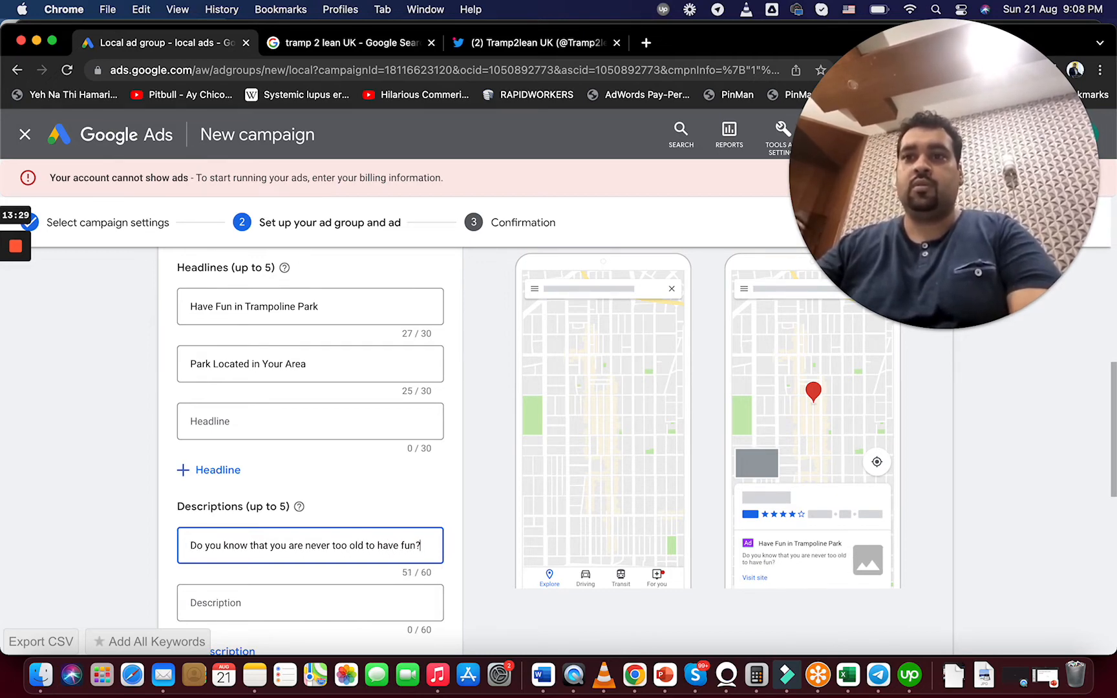
Enter "We have exclusive trampoline parks. Visit us. Buy Now." as the ad's second description
left_click(354, 601)
type("We have exclusive")
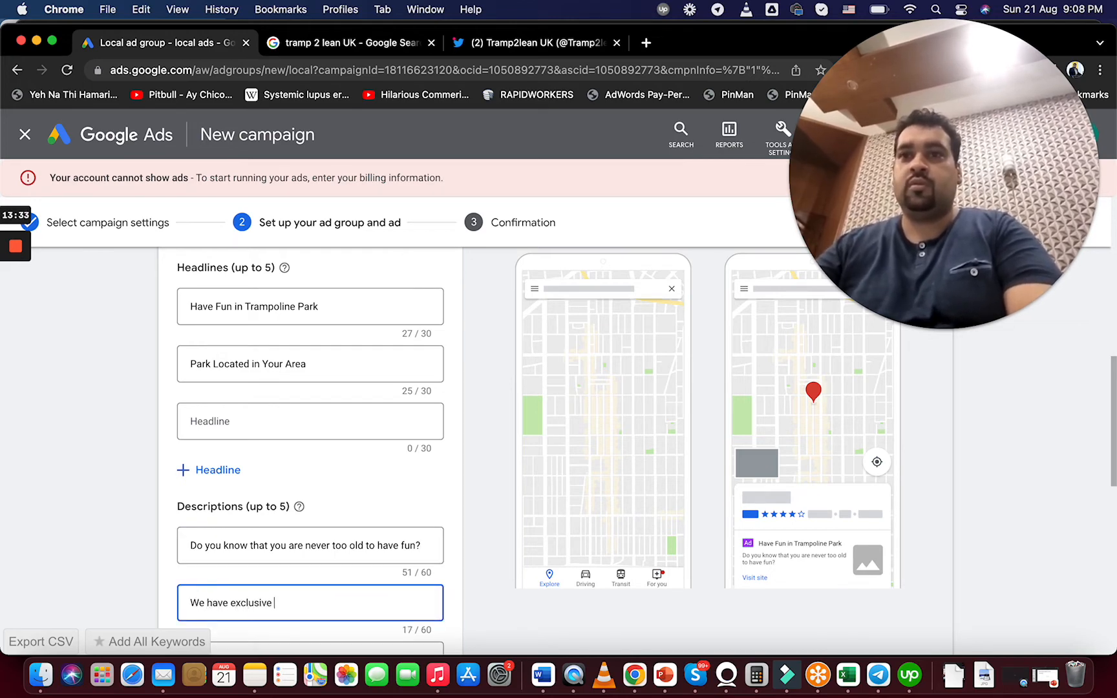
type(" trampolin")
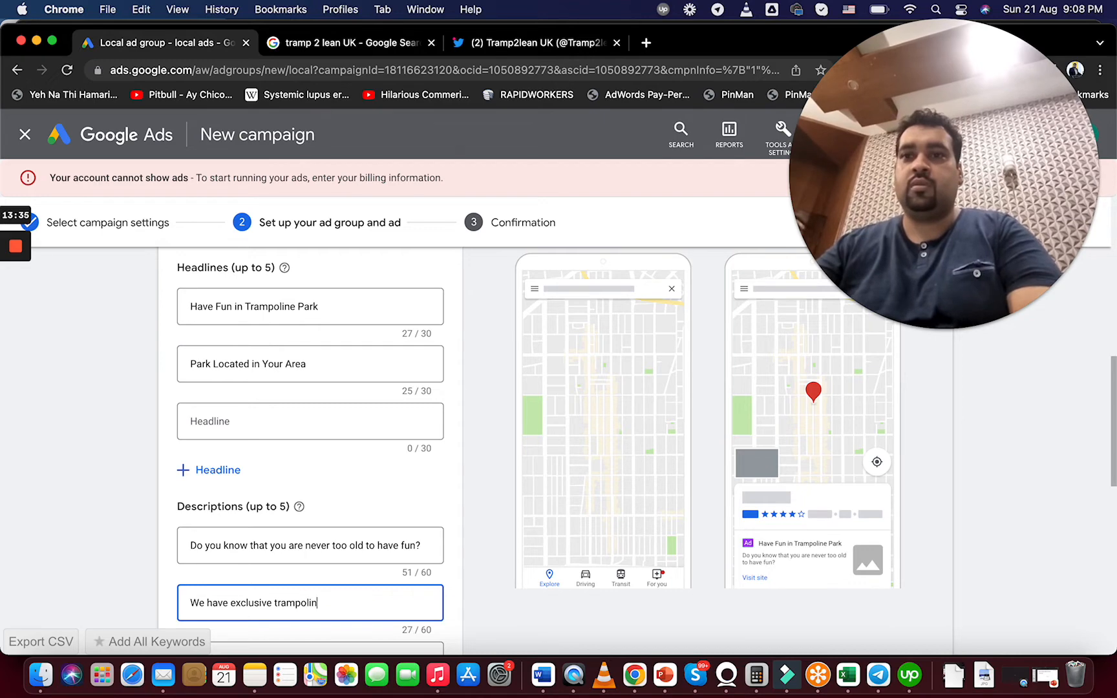
type("e parks.")
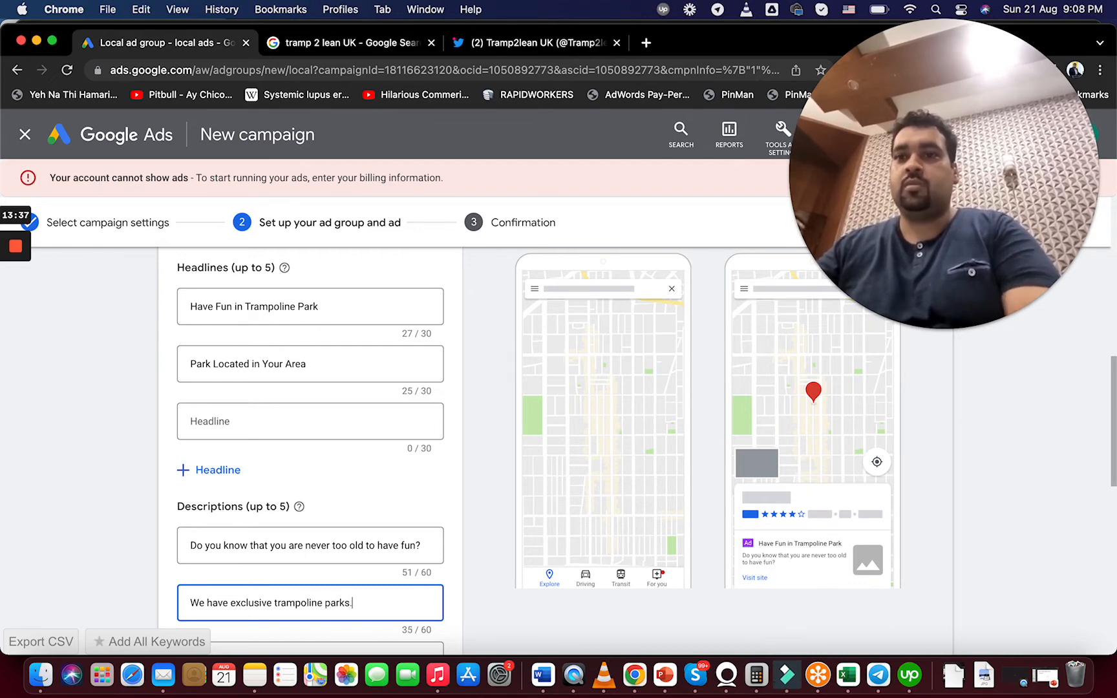
left_click_drag(1110, 360, 1110, 414)
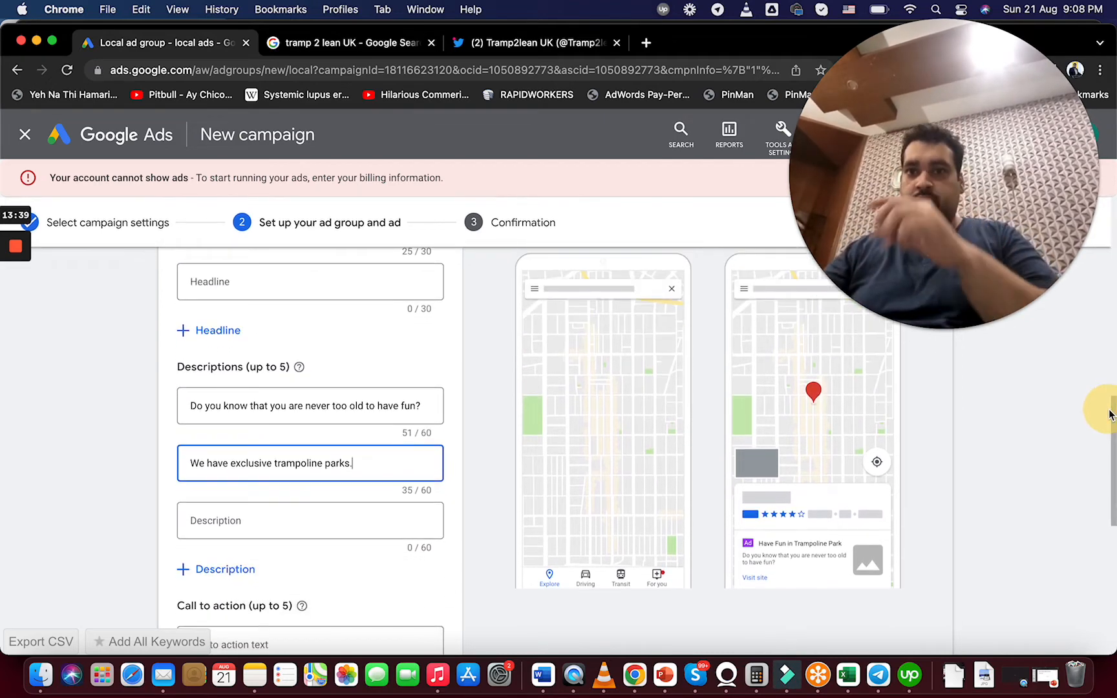
type("Visit")
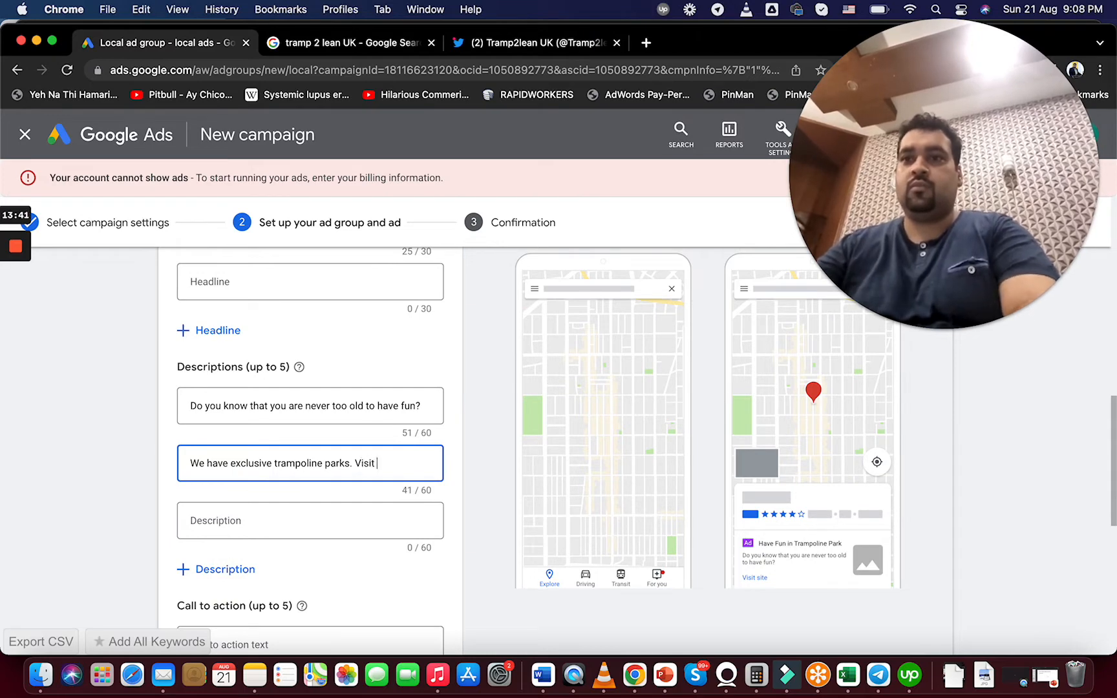
type(" us. Buy Now.")
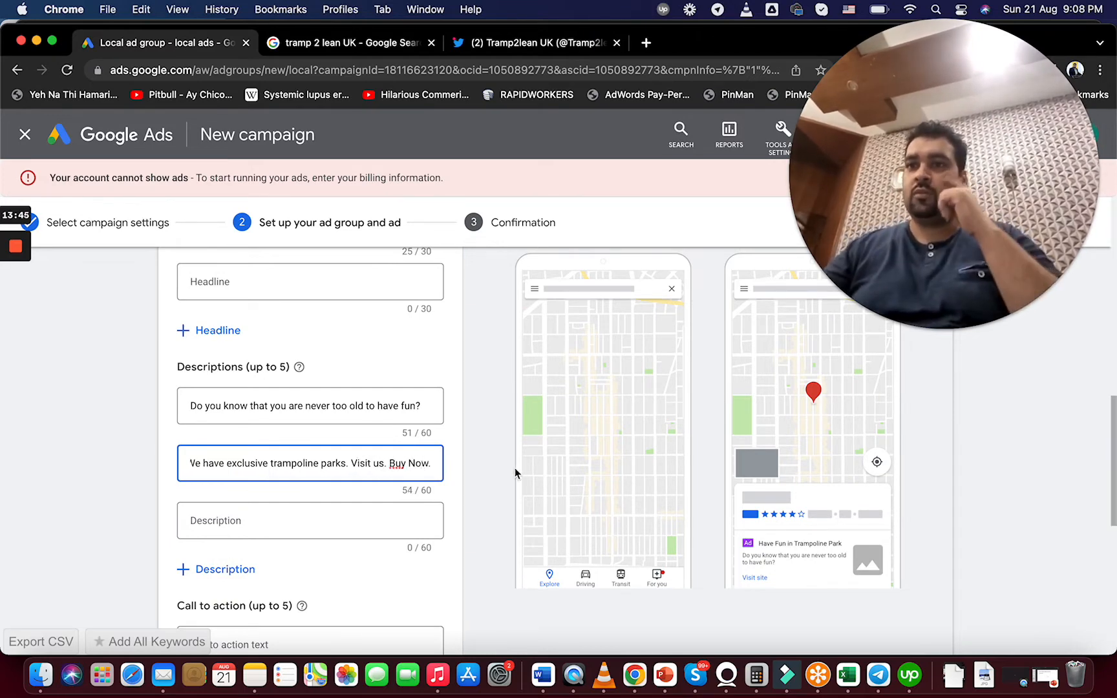
Replace "Buy Now." at the end of the second description with "Buy Tickets"
left_click_drag(391, 463, 456, 460)
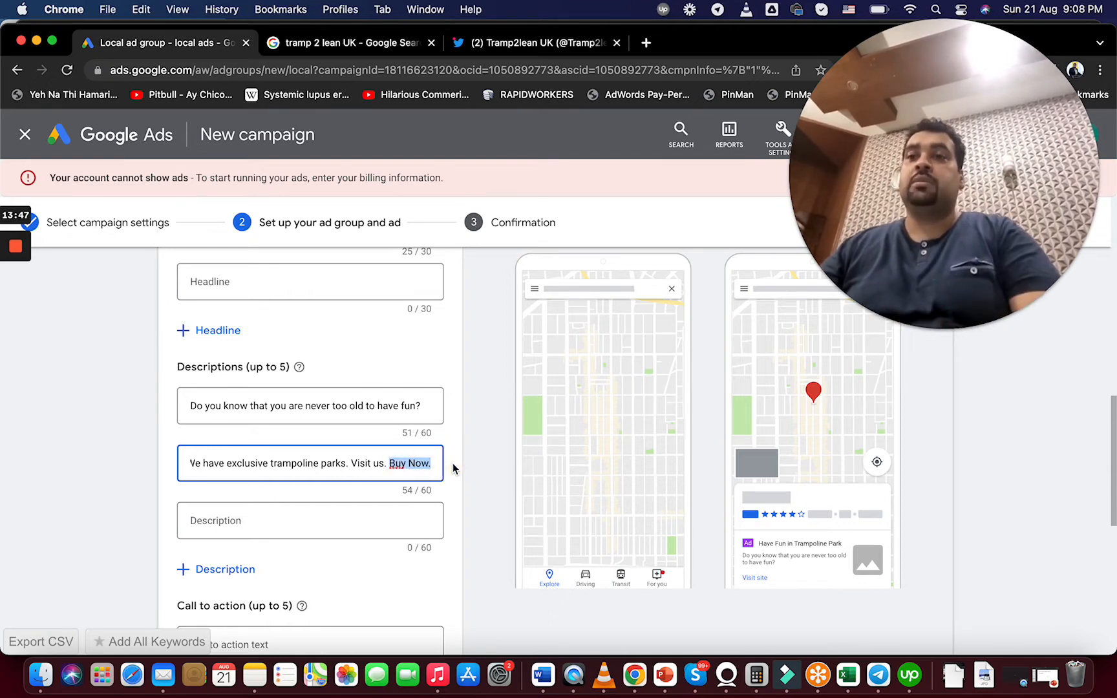
type("Buy Ti")
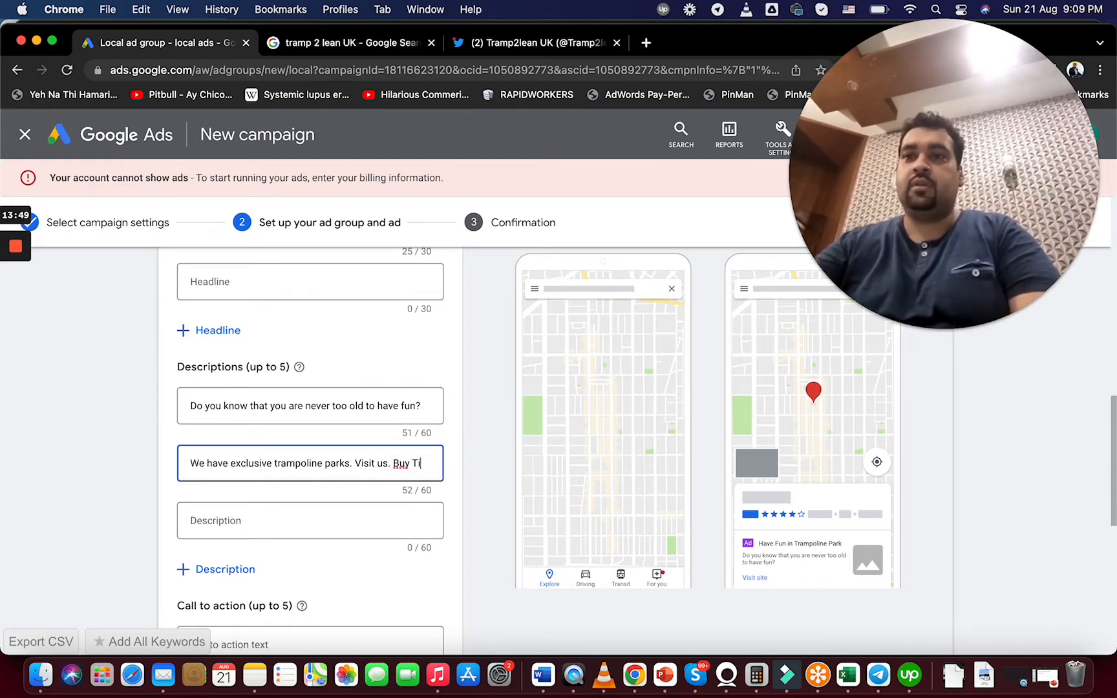
type("ckets")
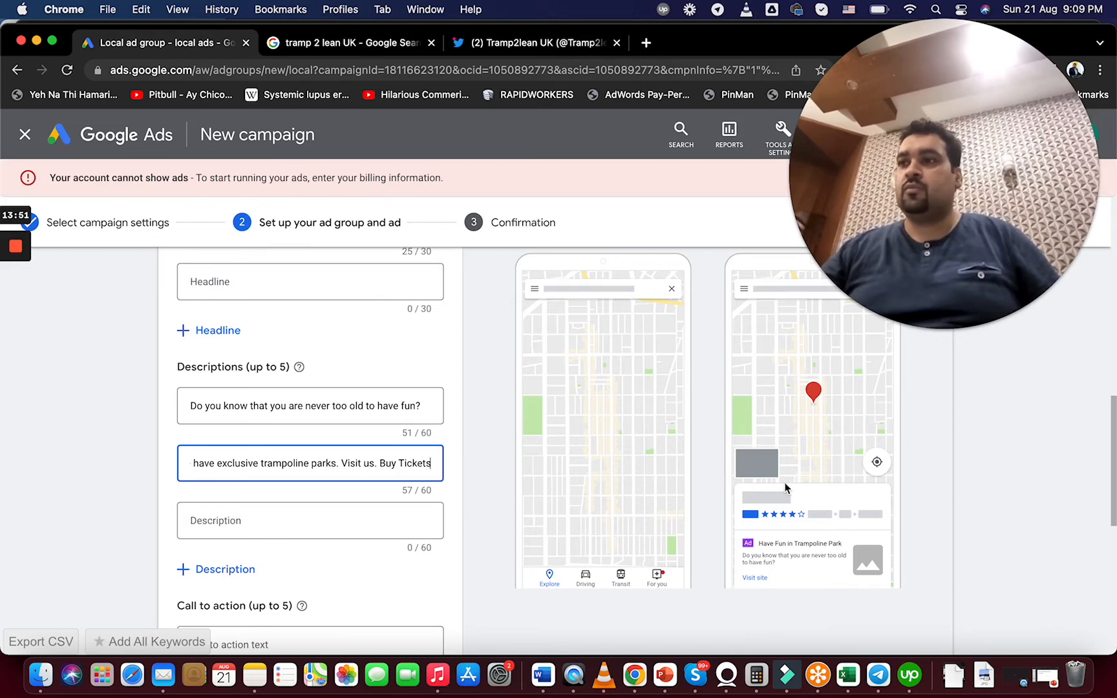
Try an "Order" wording as the ad's call to action text, and clear it
left_click_drag(1113, 466, 1107, 524)
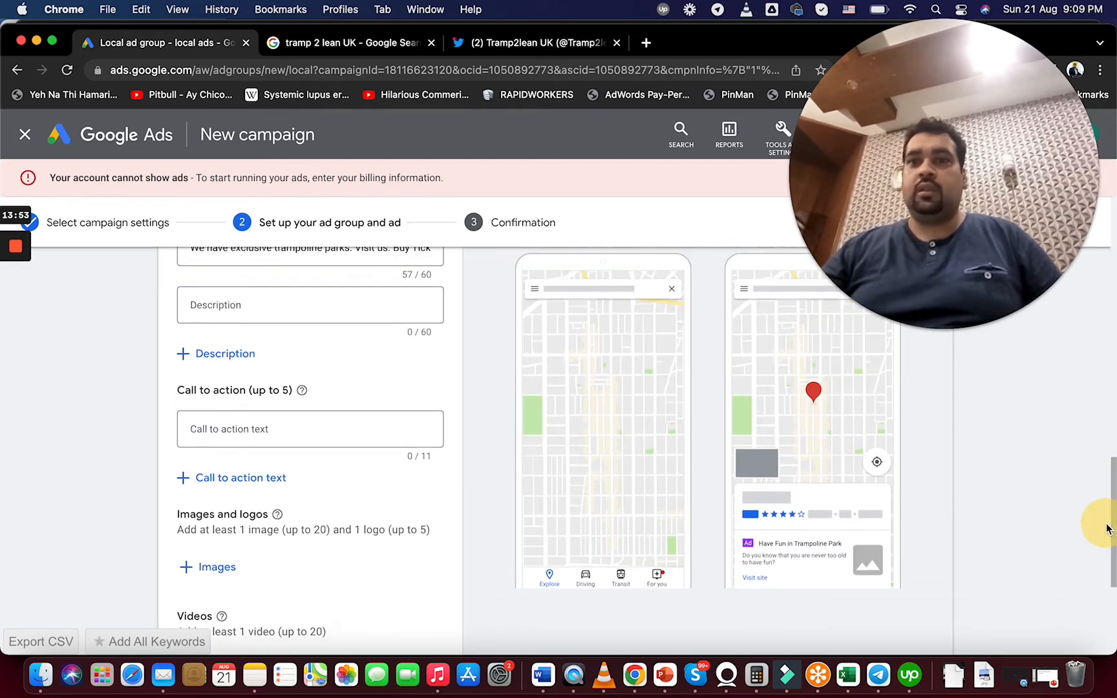
left_click(303, 436)
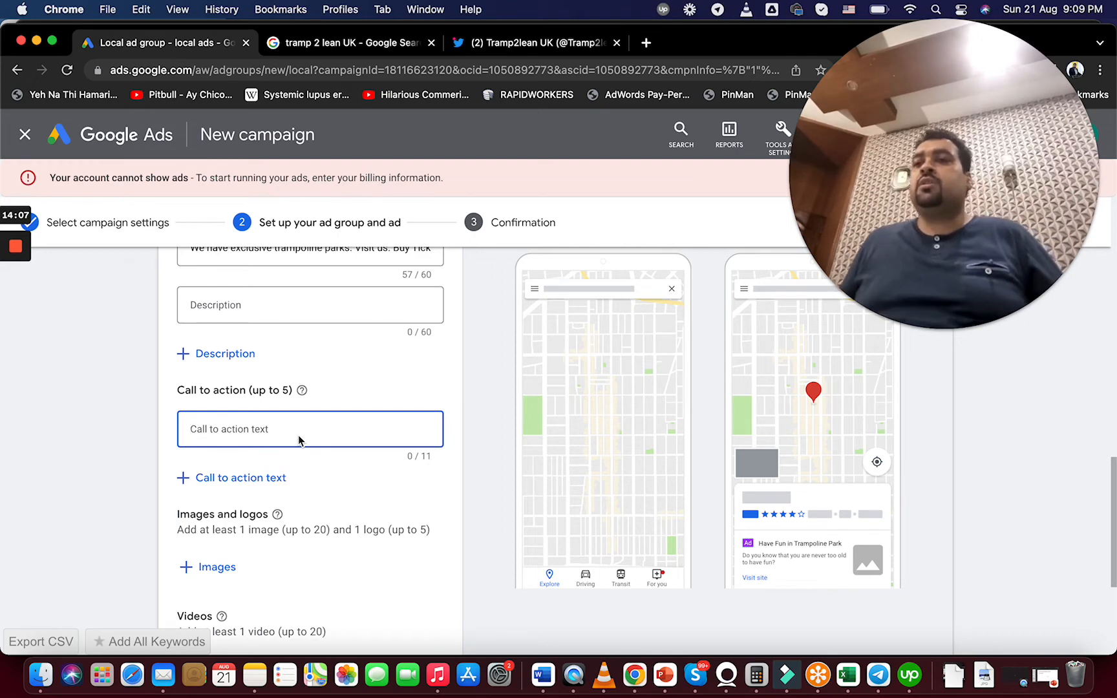
type("Or")
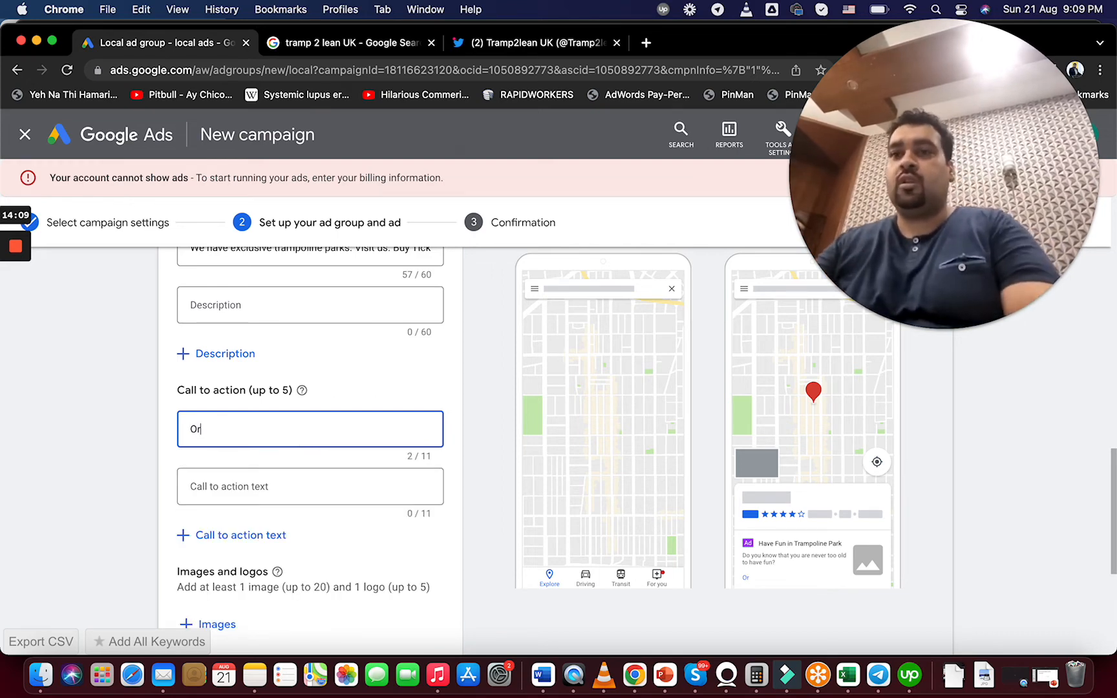
type("der")
type(" now")
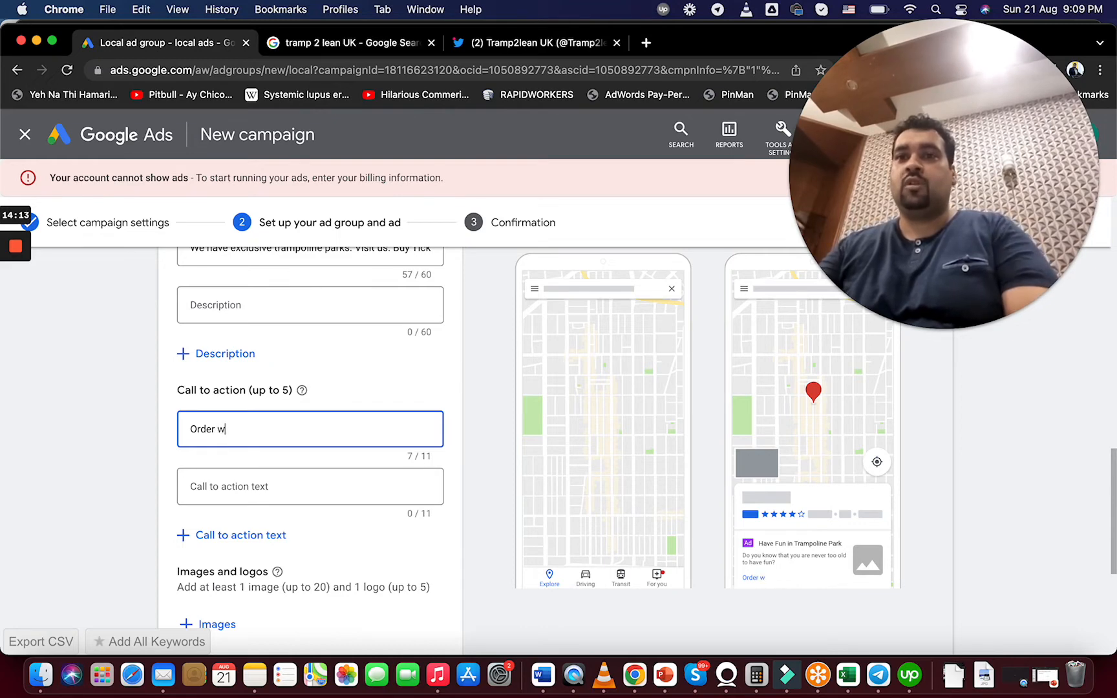
key("BackSpace")
key("BackSpace")
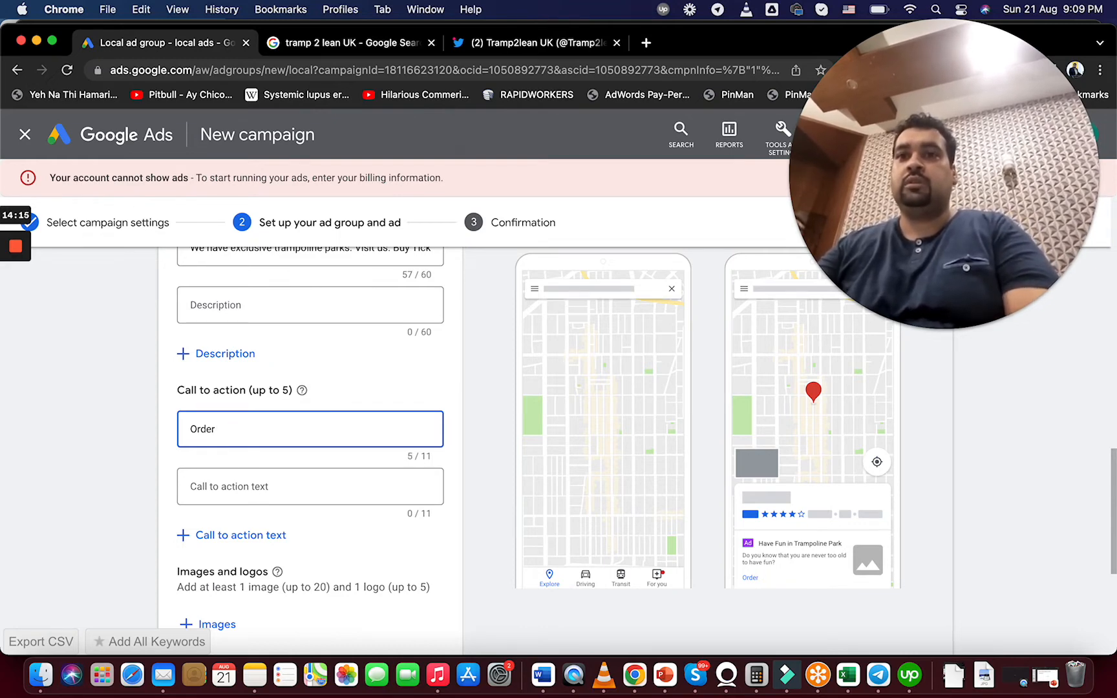
key("BackSpace")
key("BackSpace")
key("BackSpace")
key("BackSpace")
key("BackSpace")
Enter "Get 10% Off" as the ad's call to action text and try to save the ad group and continue
type("G")
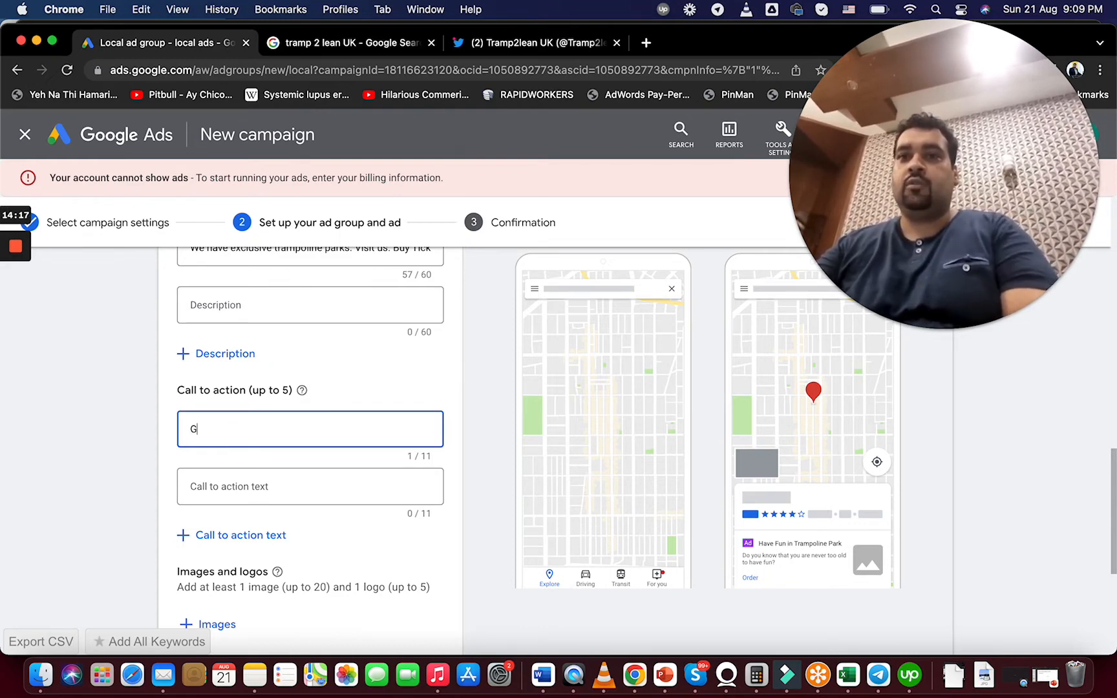
type("et 10%")
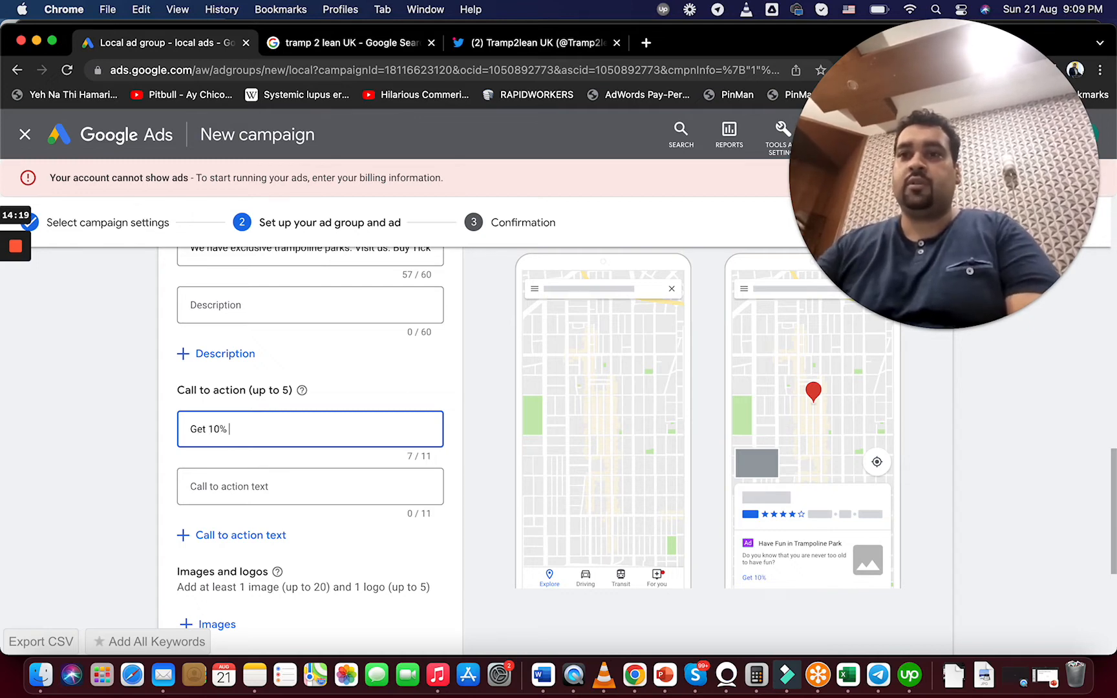
type(" Off")
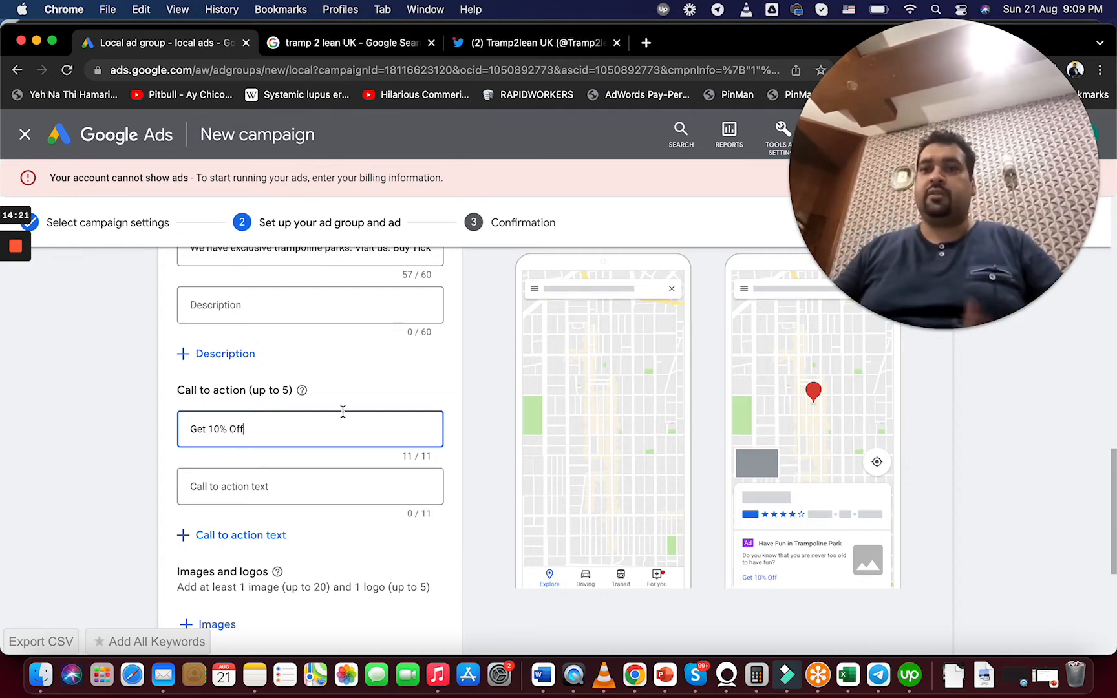
left_click_drag(1112, 475, 1109, 569)
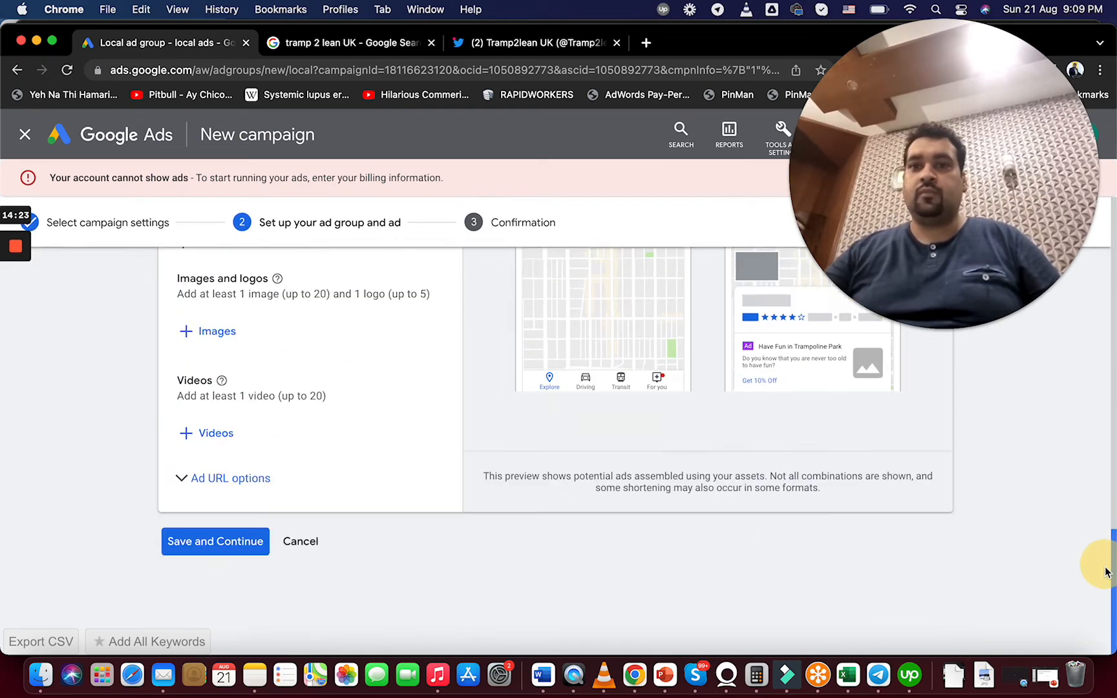
left_click(200, 541)
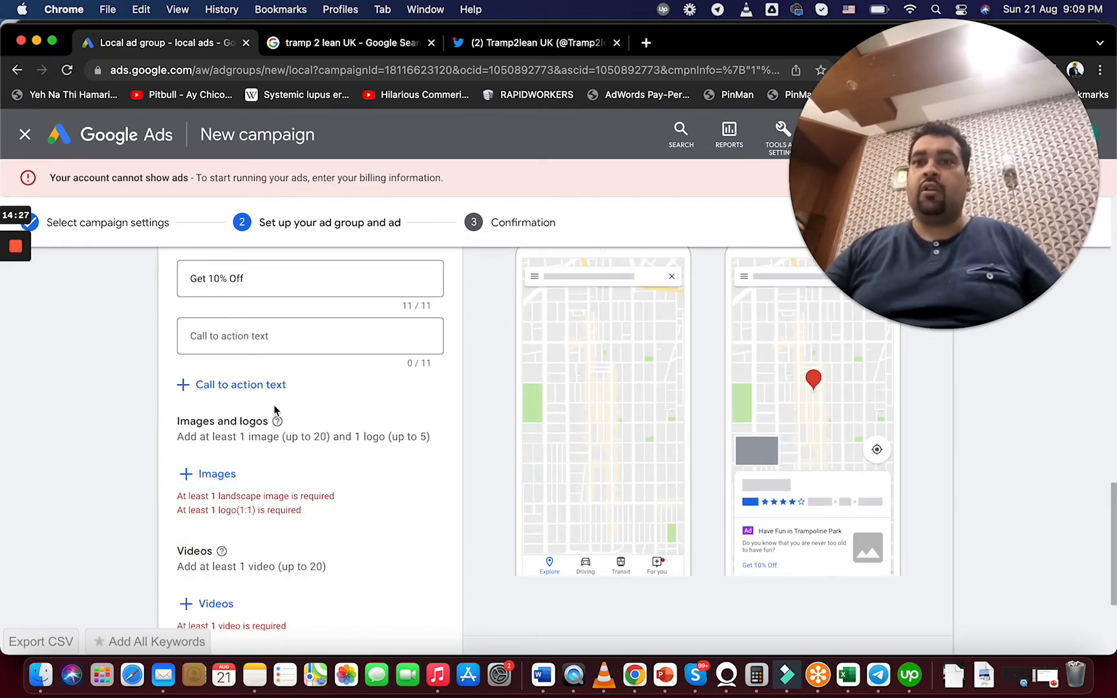
Switch to the Tramp2lean UK Twitter profile and save its header image to Downloads as 1500x500
left_click(494, 44)
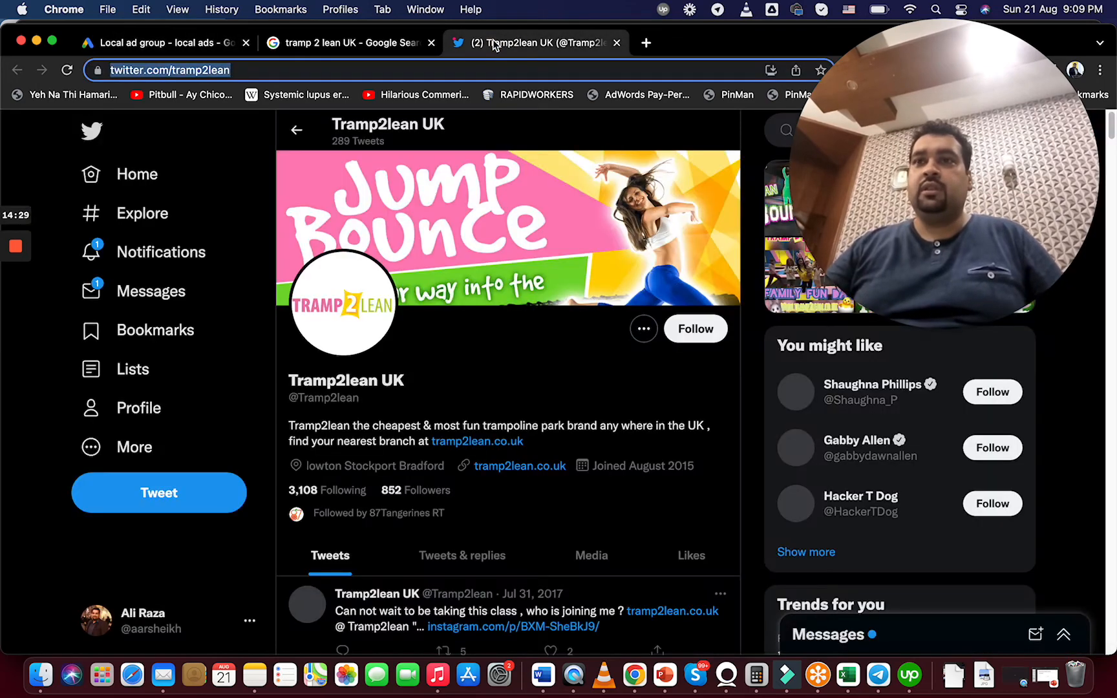
right_click(489, 184)
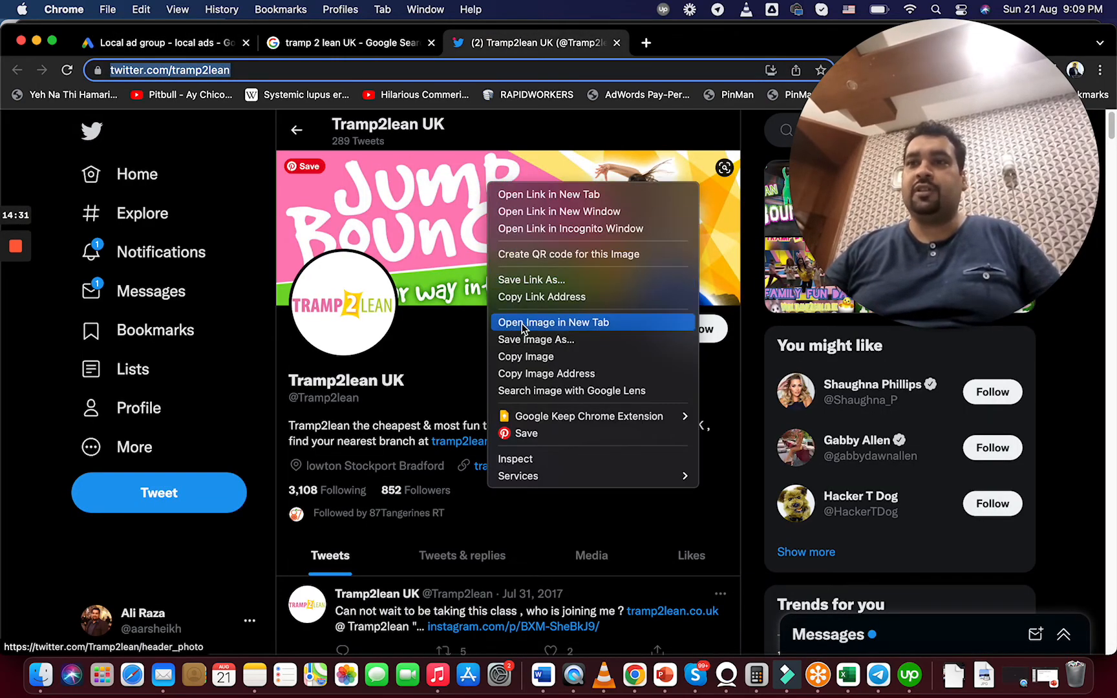
left_click(524, 341)
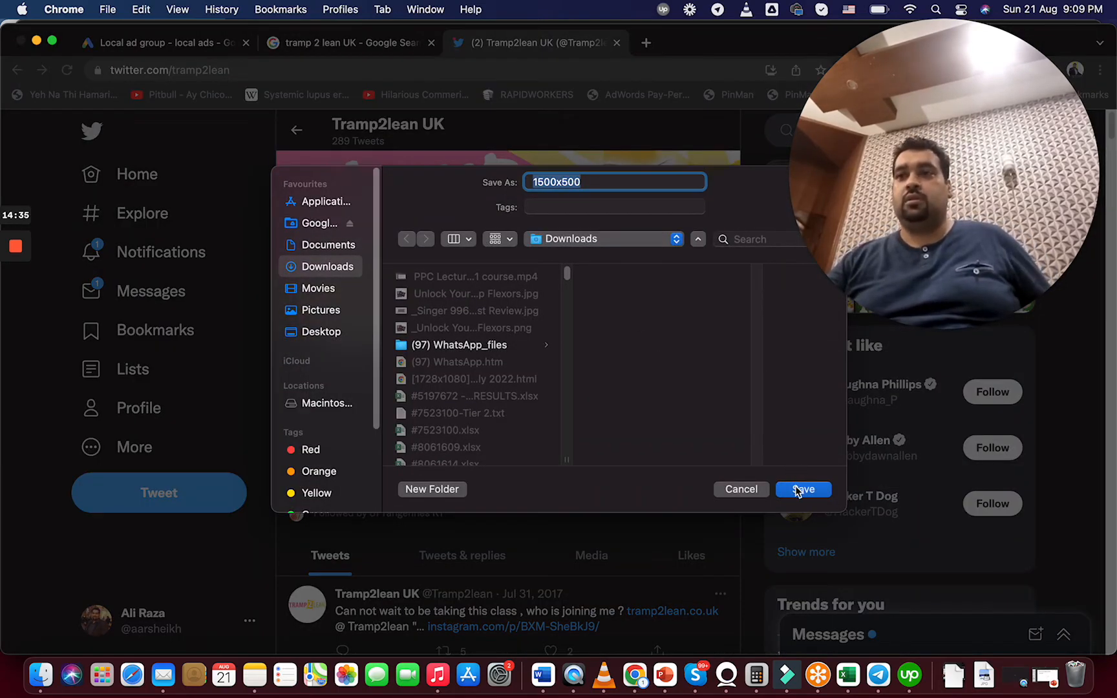
left_click(802, 489)
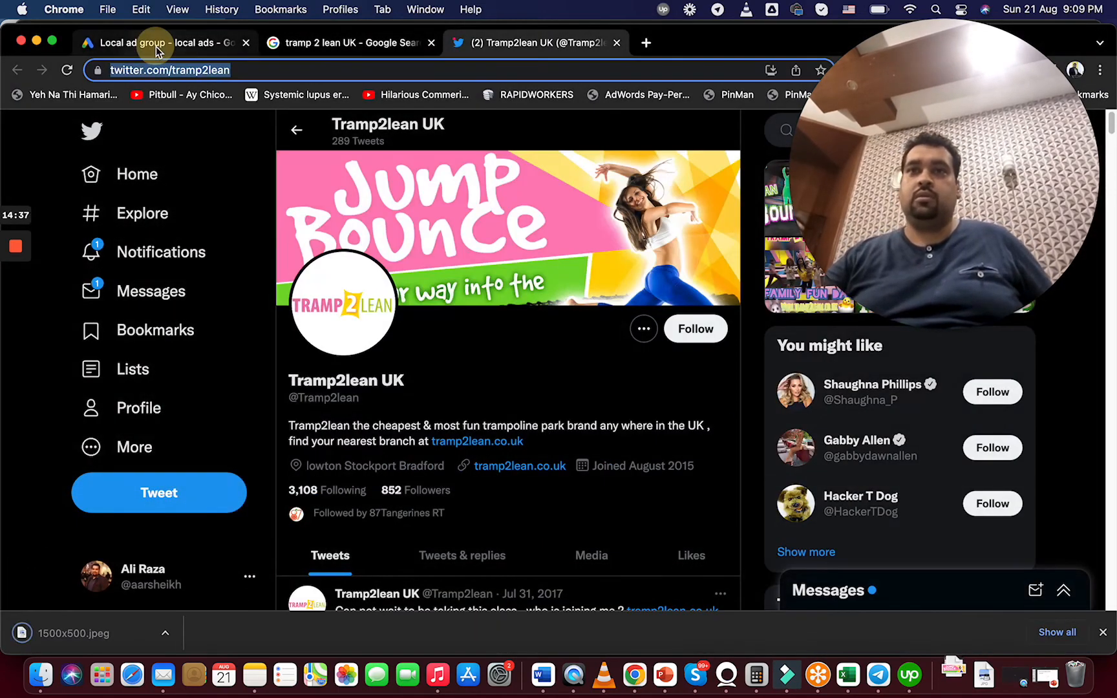
left_click(155, 49)
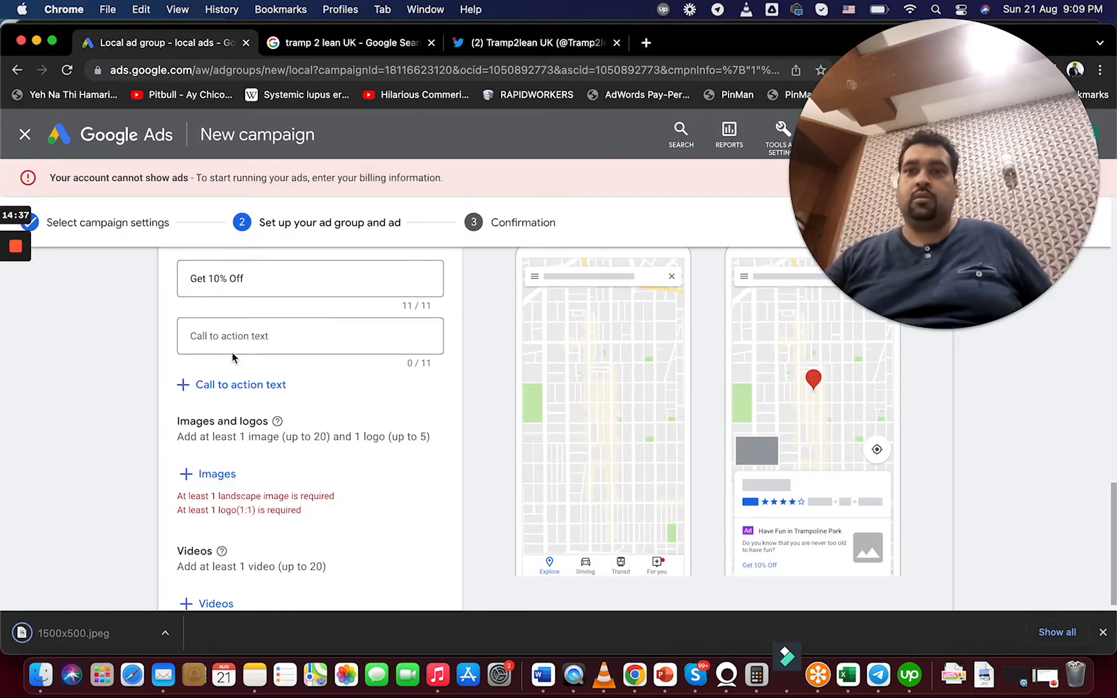
left_click(218, 479)
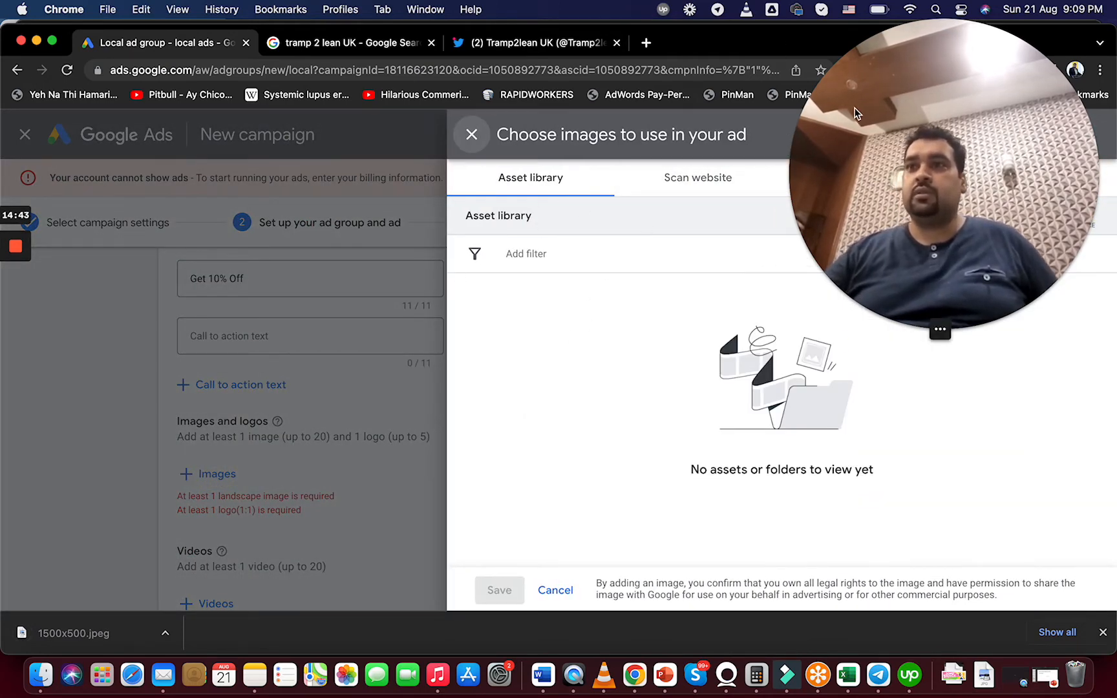
left_click(702, 179)
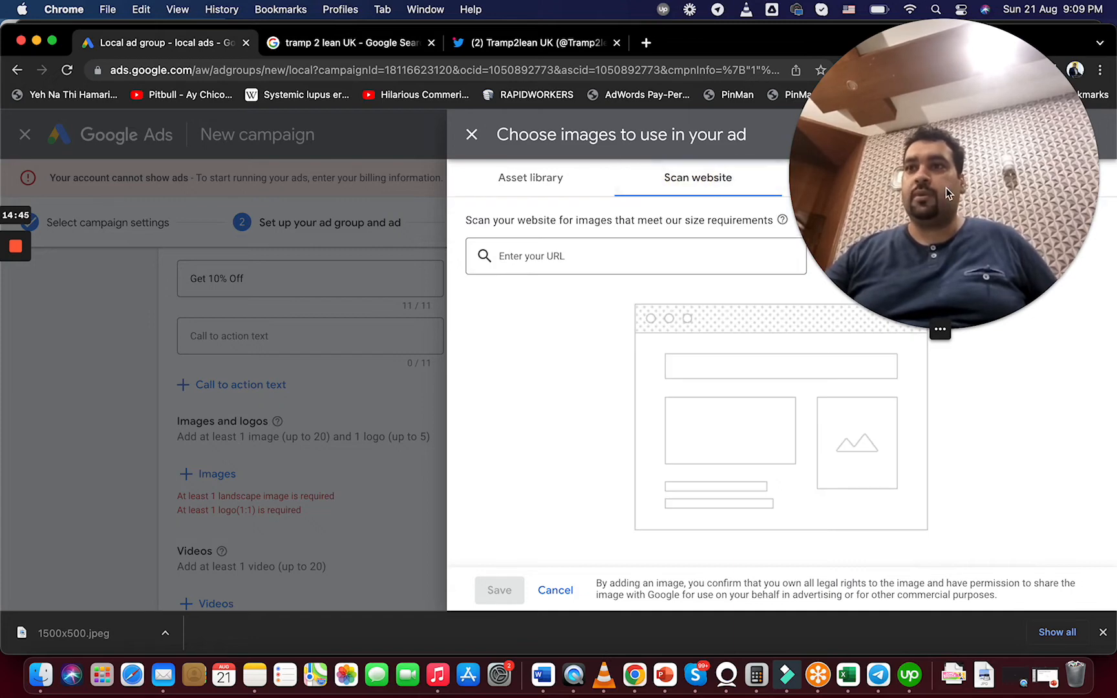
left_click(685, 251)
type("x")
key("super+a")
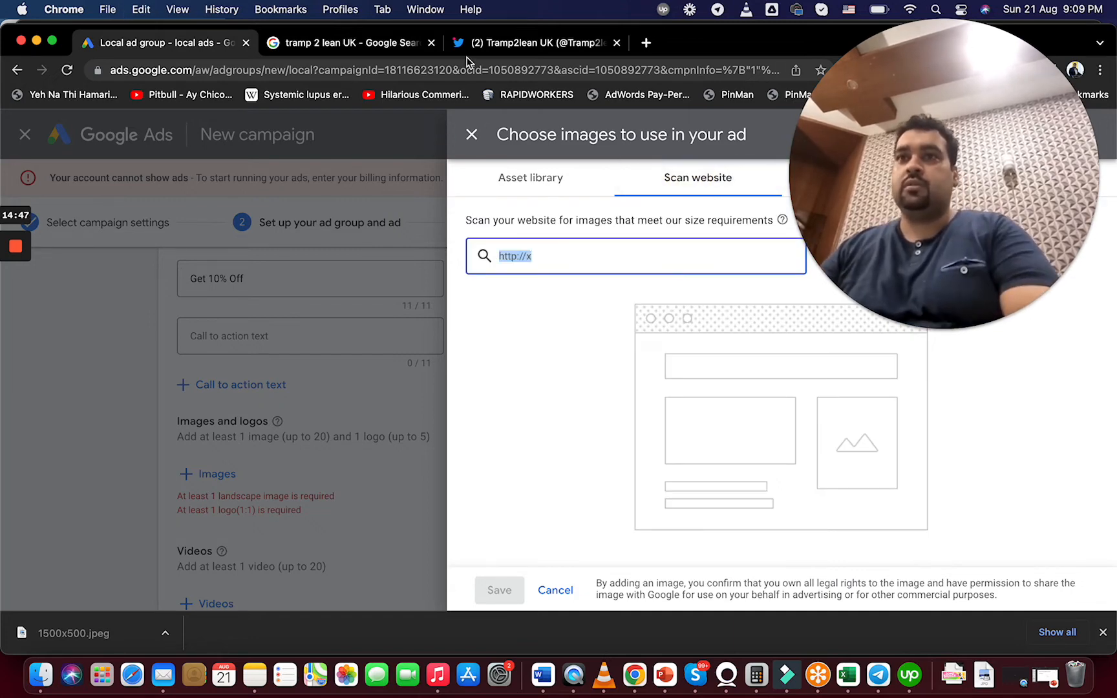
key("super+x")
left_click(481, 46)
key("super+c")
left_click(198, 50)
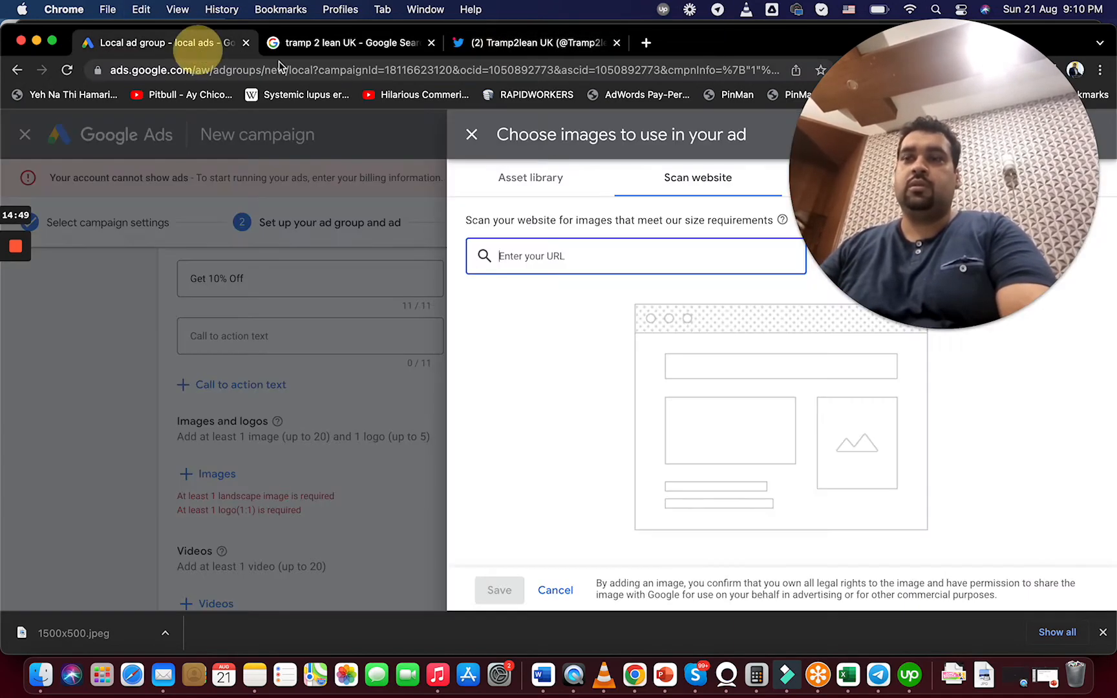
key("super+v")
key("Return")
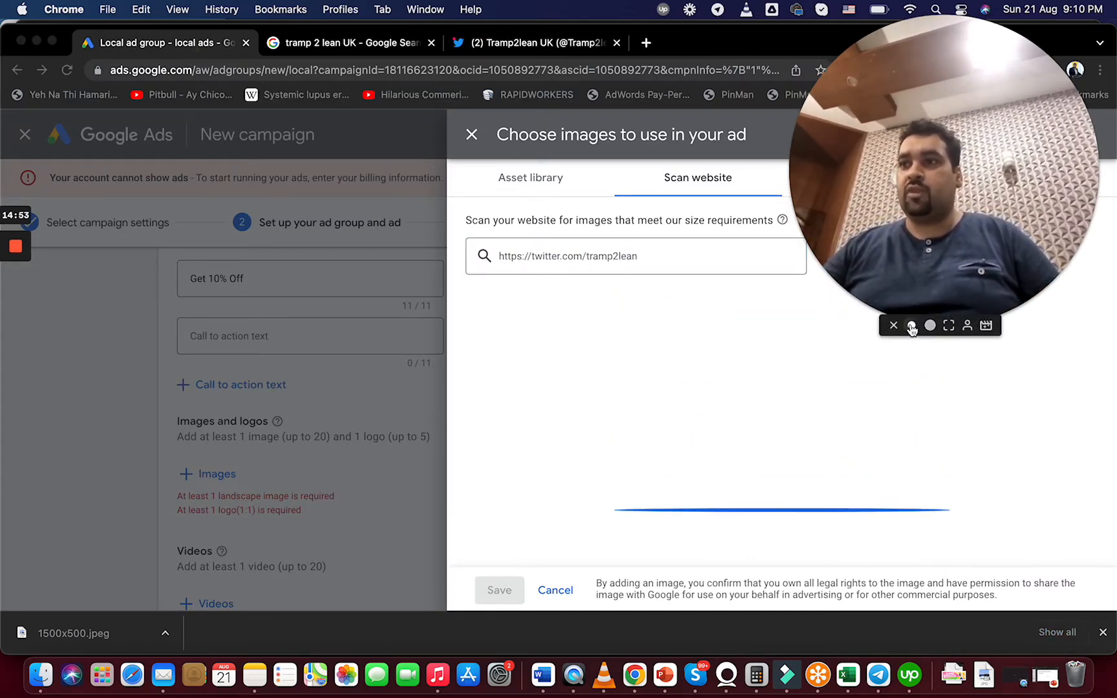
left_click(911, 327)
left_click_drag(869, 256, 1103, 89)
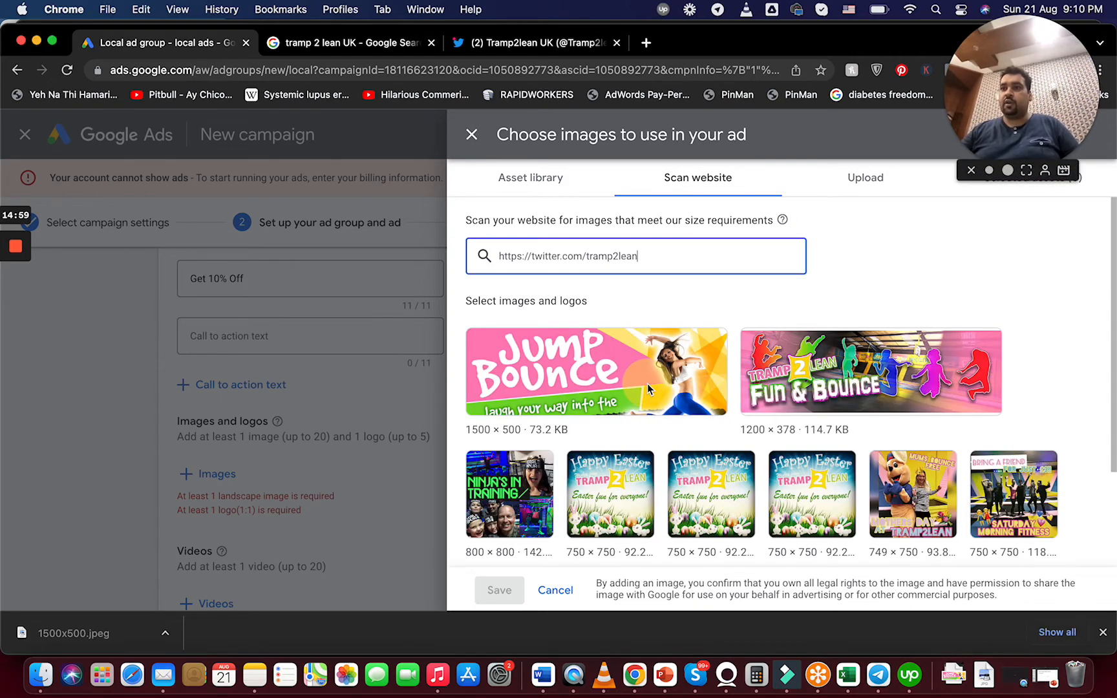
Add the scanned "Jump Bounce" banner as an ad image in 2 ratios, with the landscape crop moved to the banner's left edge, and save
left_click(655, 362)
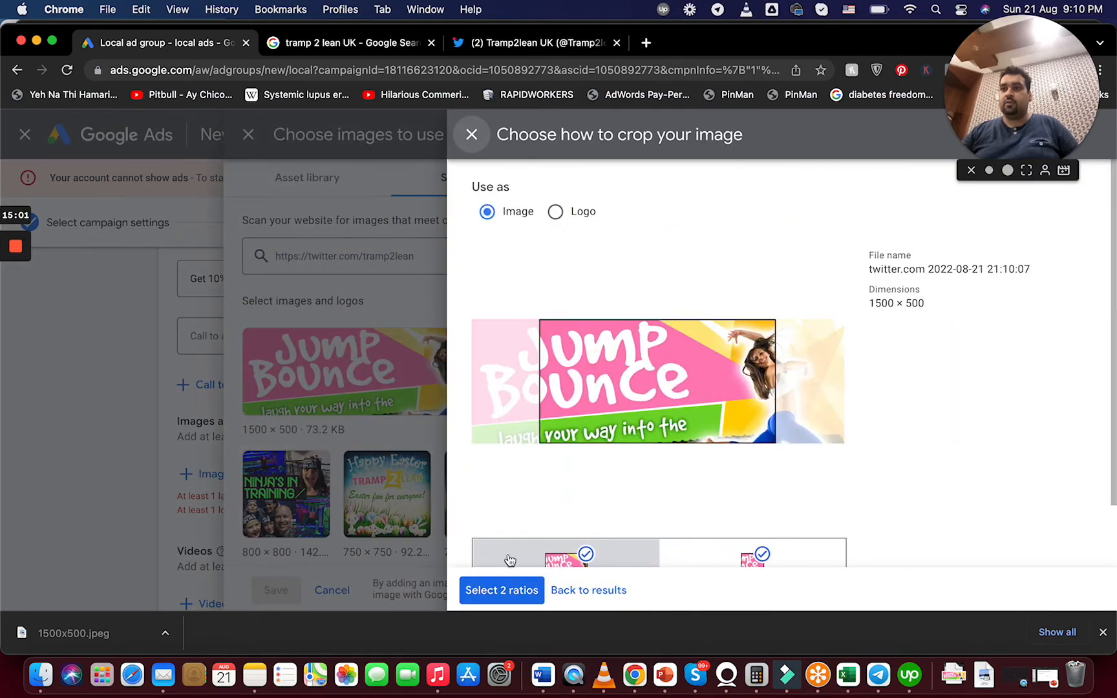
left_click_drag(607, 420, 539, 420)
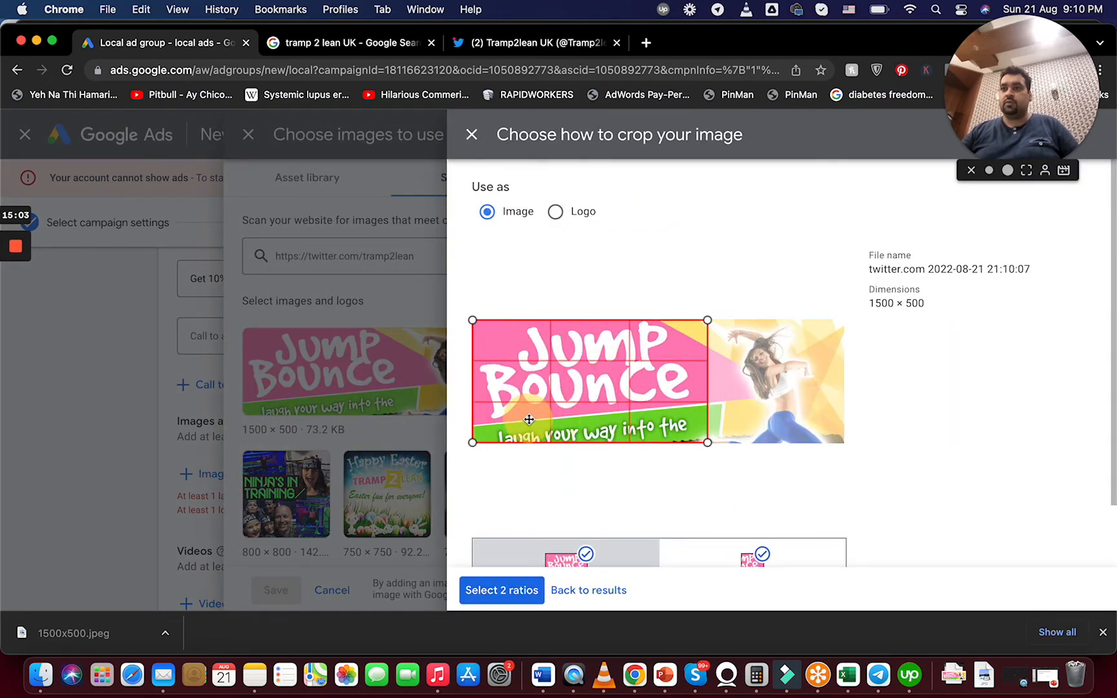
left_click(502, 593)
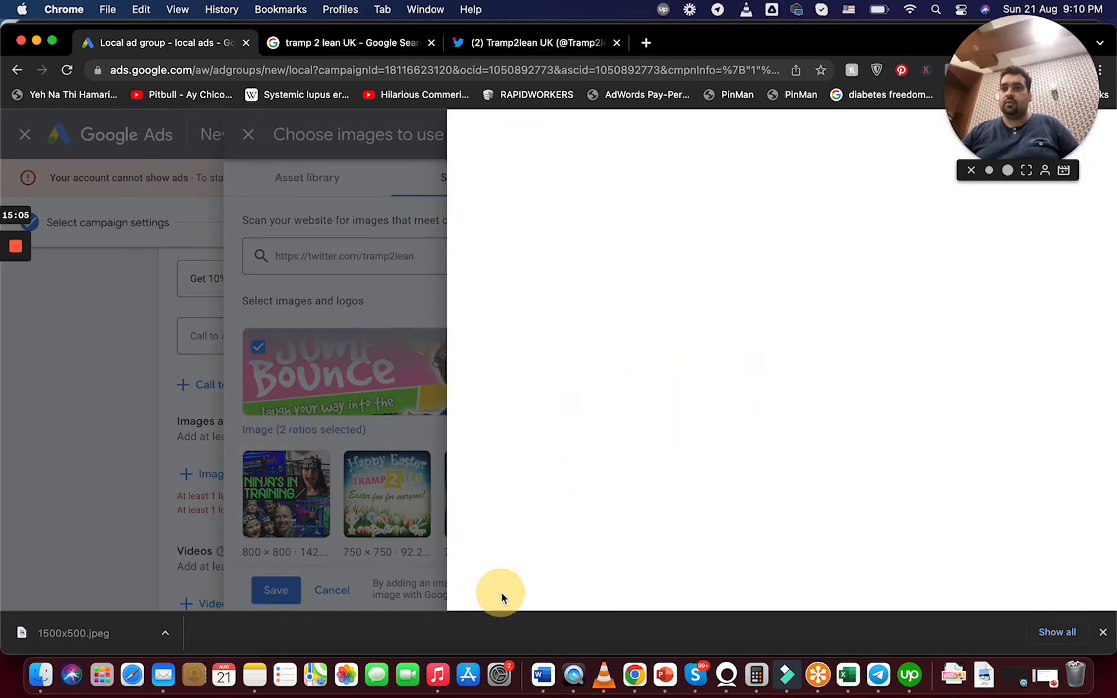
left_click(499, 590)
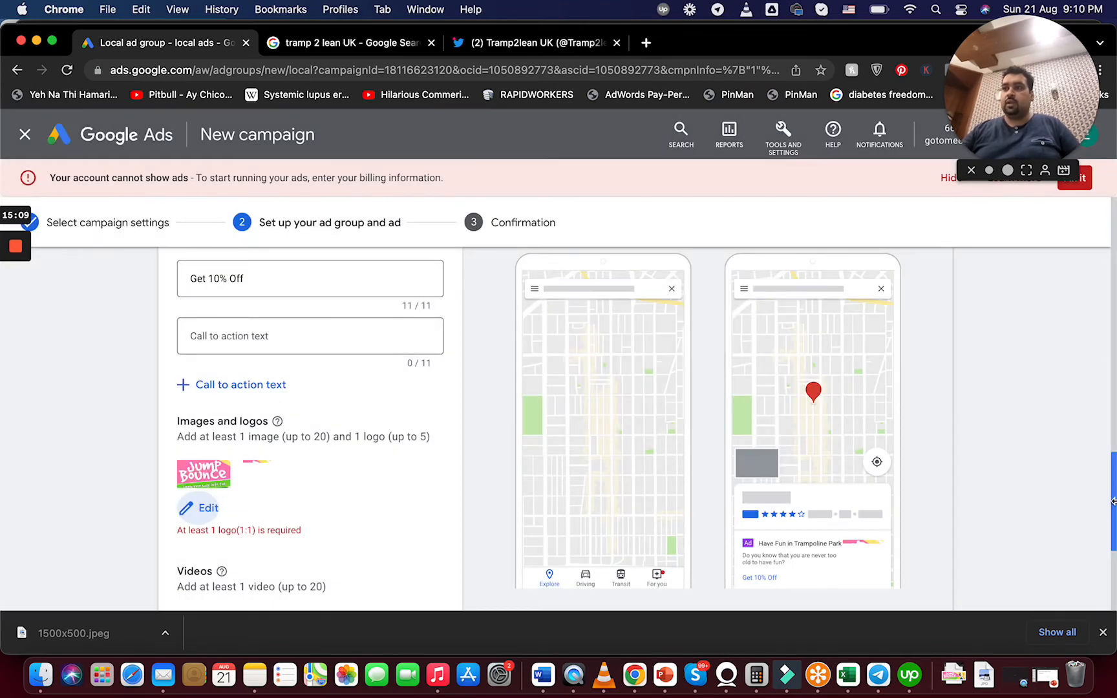
mouse_move(1114, 507)
left_mouse_down()
mouse_move(1115, 519)
mouse_move(1115, 488)
mouse_move(1106, 516)
left_mouse_up()
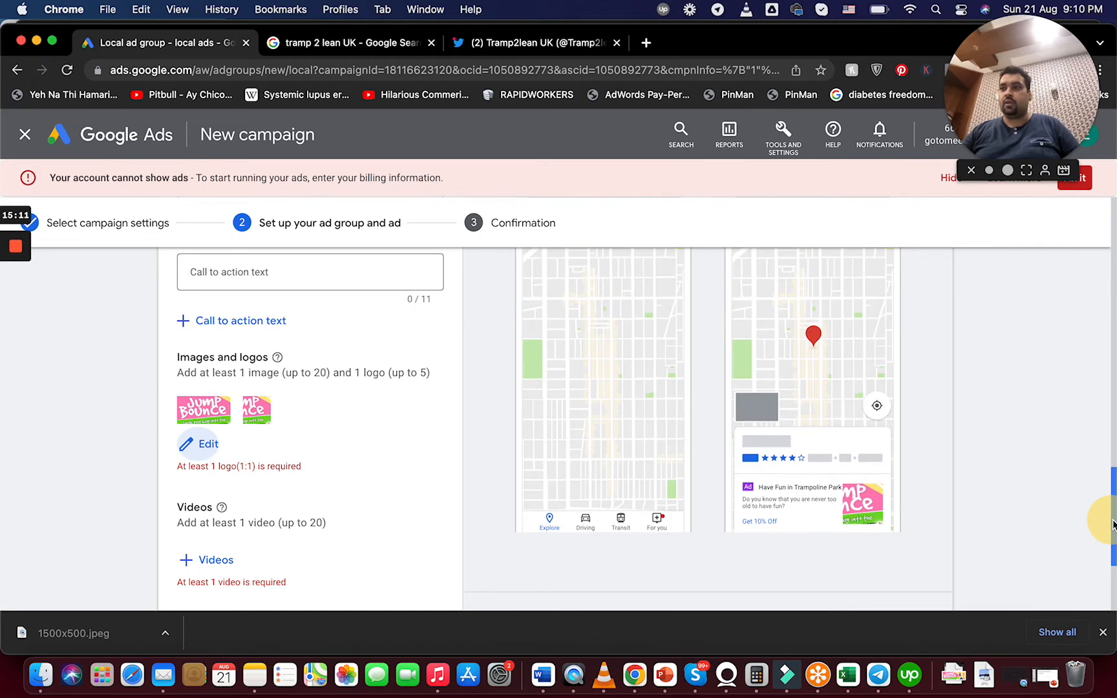
Examine the ad preview with its headline, description, call to action and image, and the image, logo and video requirements
scroll(786, 492, "up", 5)
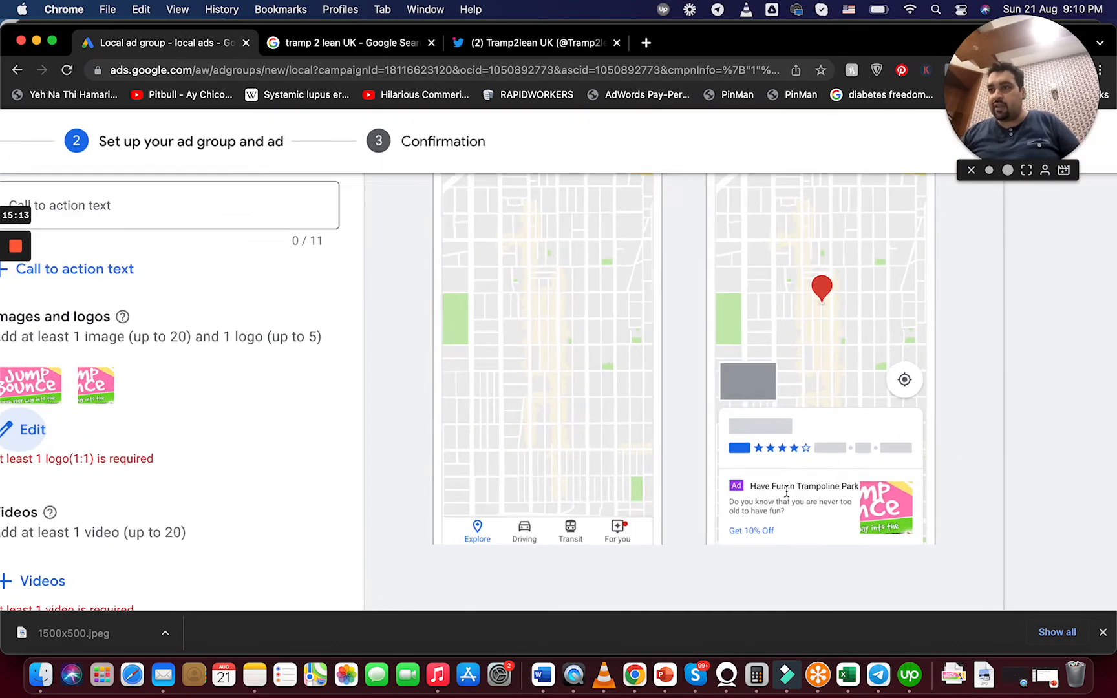
scroll(787, 492, "up", 3)
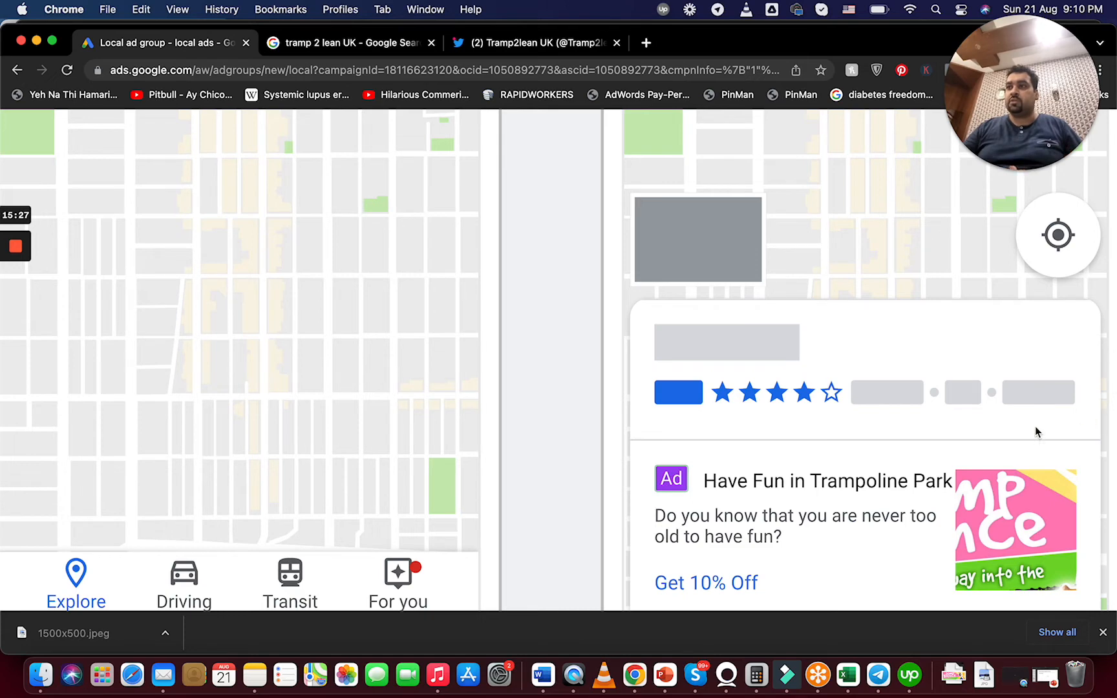
scroll(842, 443, "down", 3)
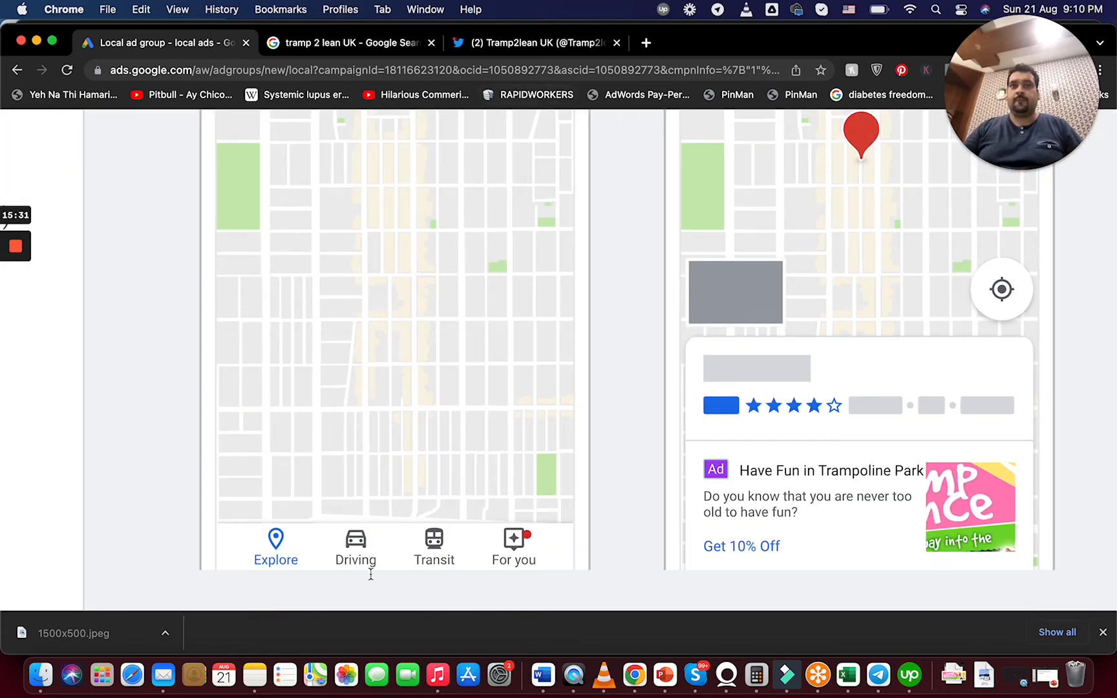
scroll(1012, 390, "down", 3)
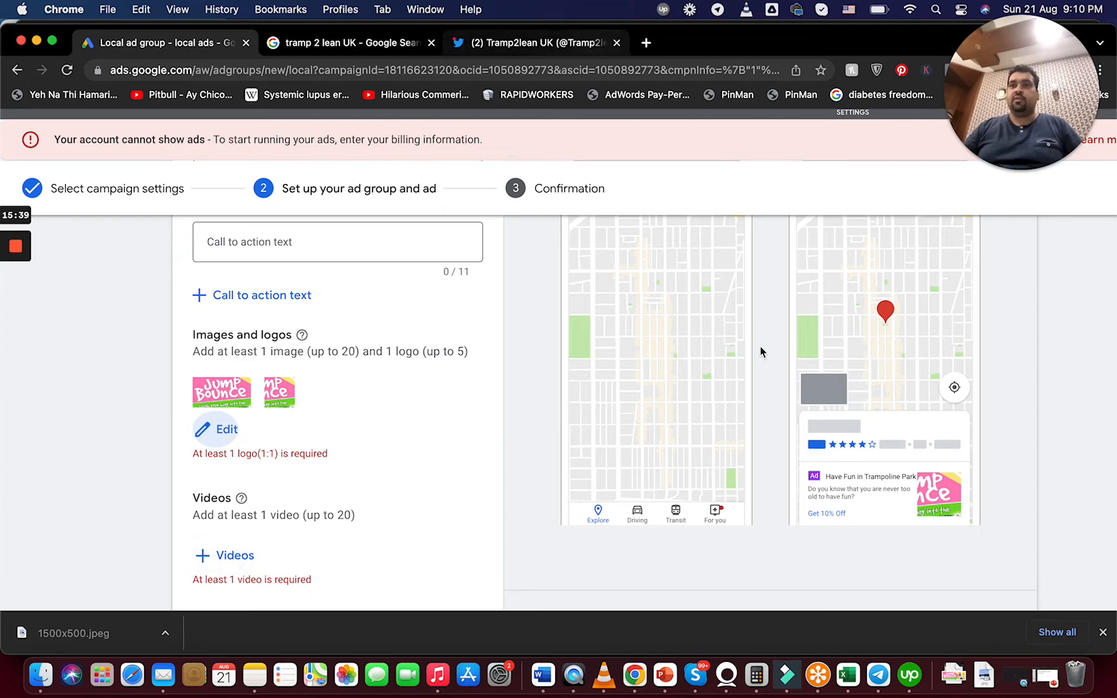
left_click_drag(785, 37, 773, 42)
left_click(396, 479)
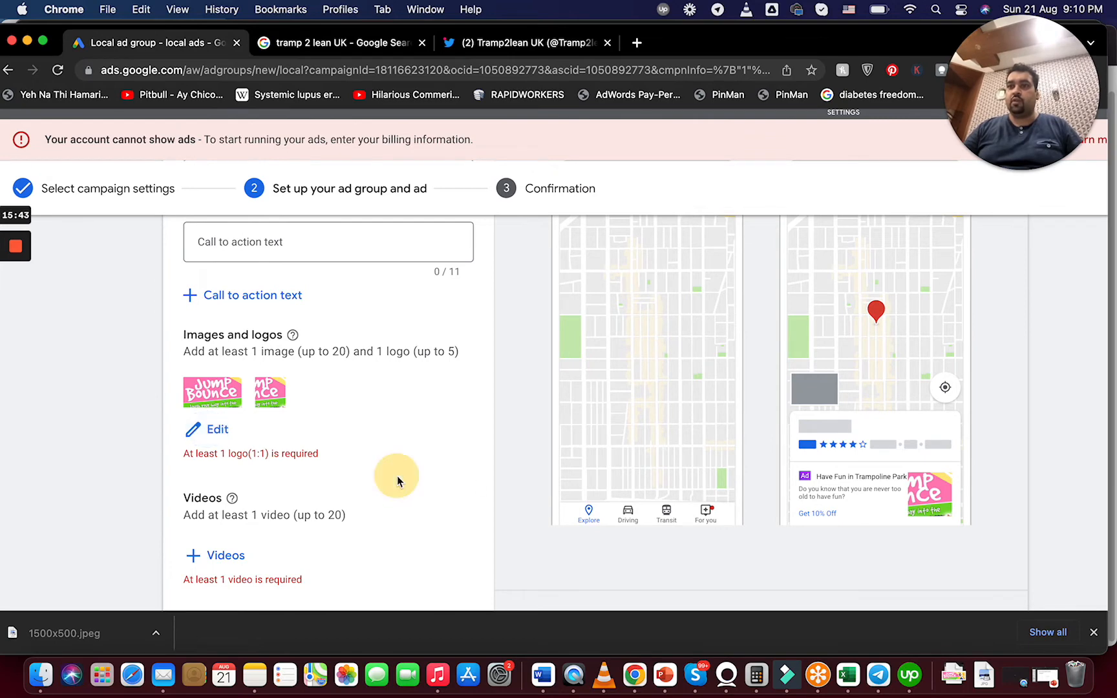
scroll(397, 478, "down", 4)
scroll(397, 478, "up", 3)
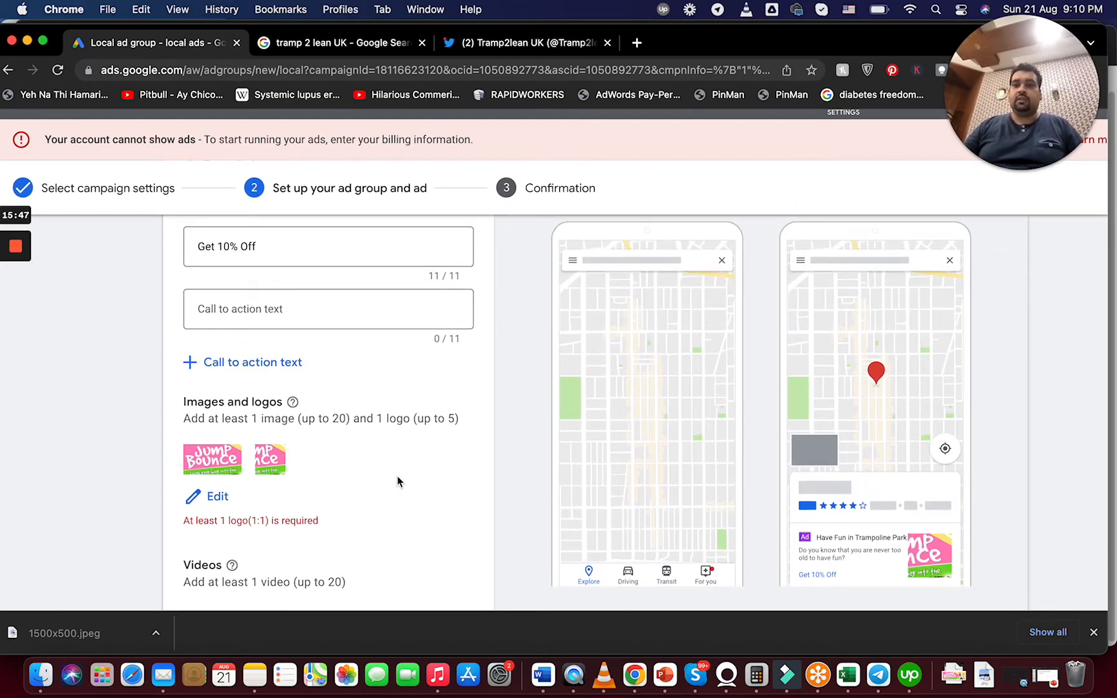
scroll(396, 480, "down", 3)
scroll(396, 479, "up", 1)
scroll(397, 480, "down", 1)
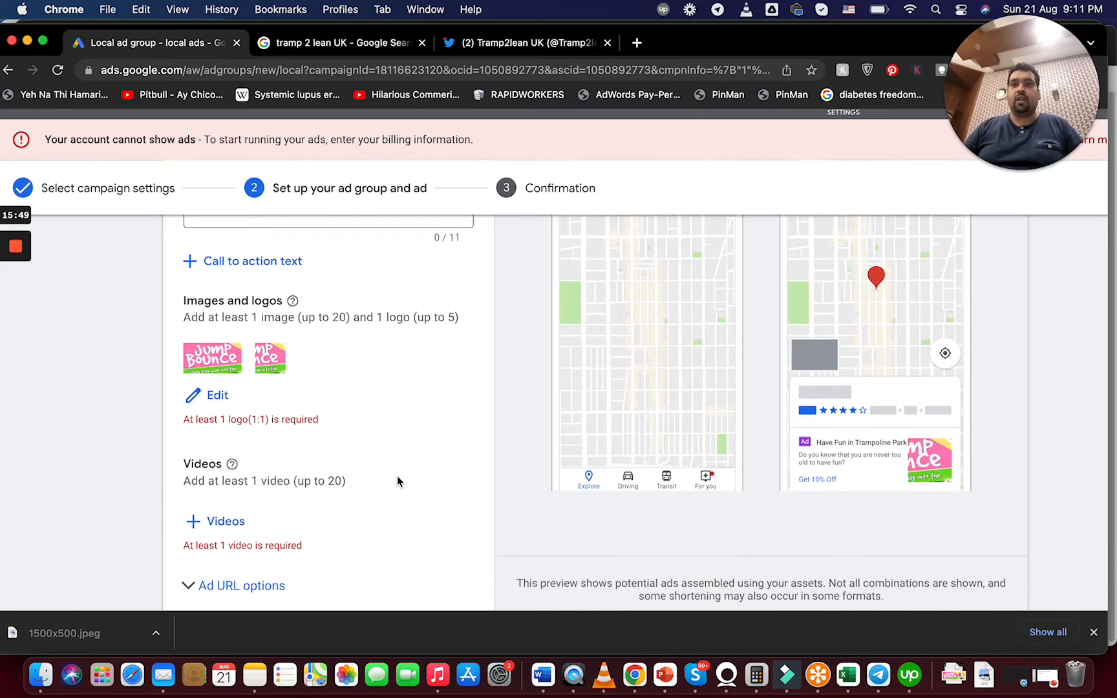
Try to upload a logo PNG found by searching the computer and use it as the ad's logo
left_click(216, 397)
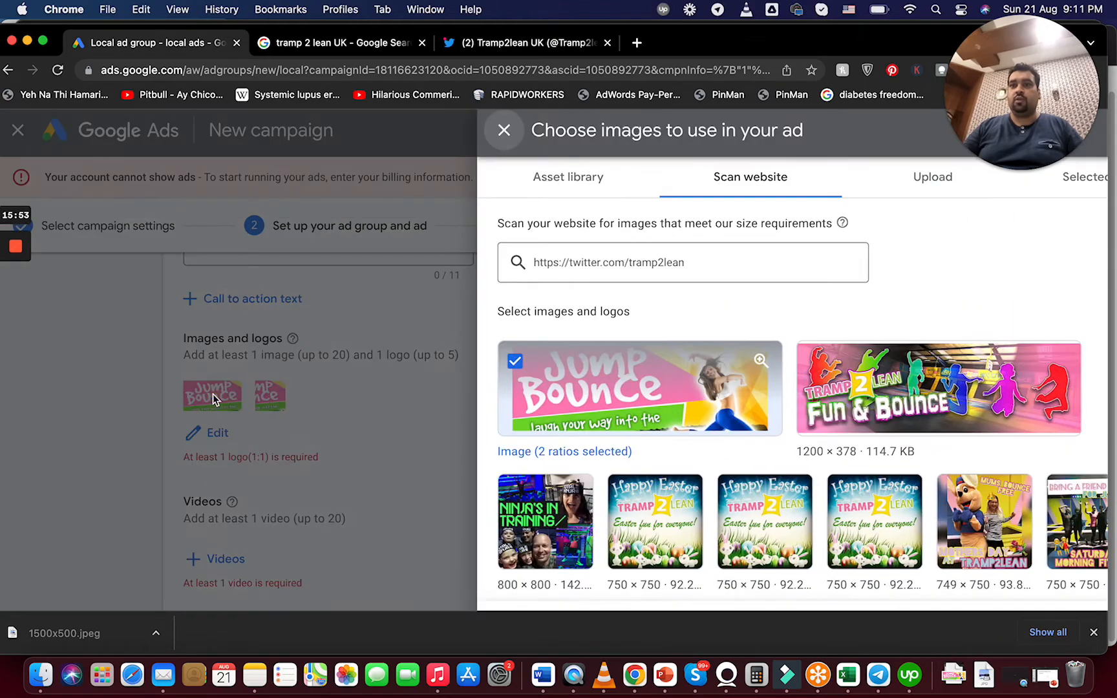
left_click(937, 187)
left_click(813, 440)
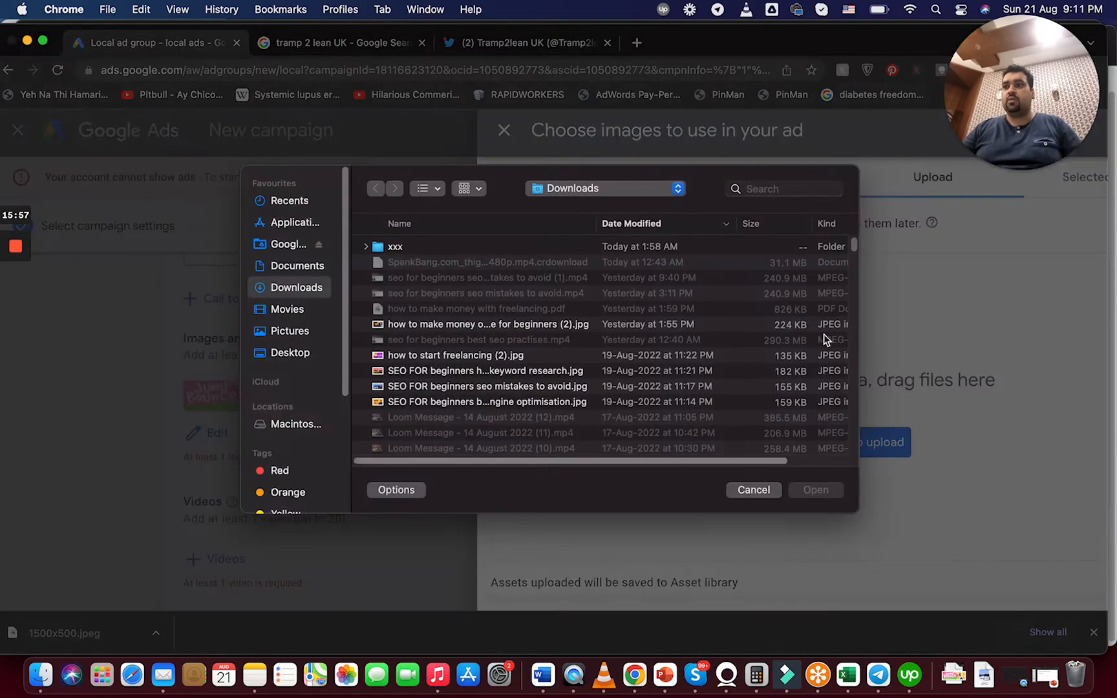
left_click(766, 193)
type("aliraza logo")
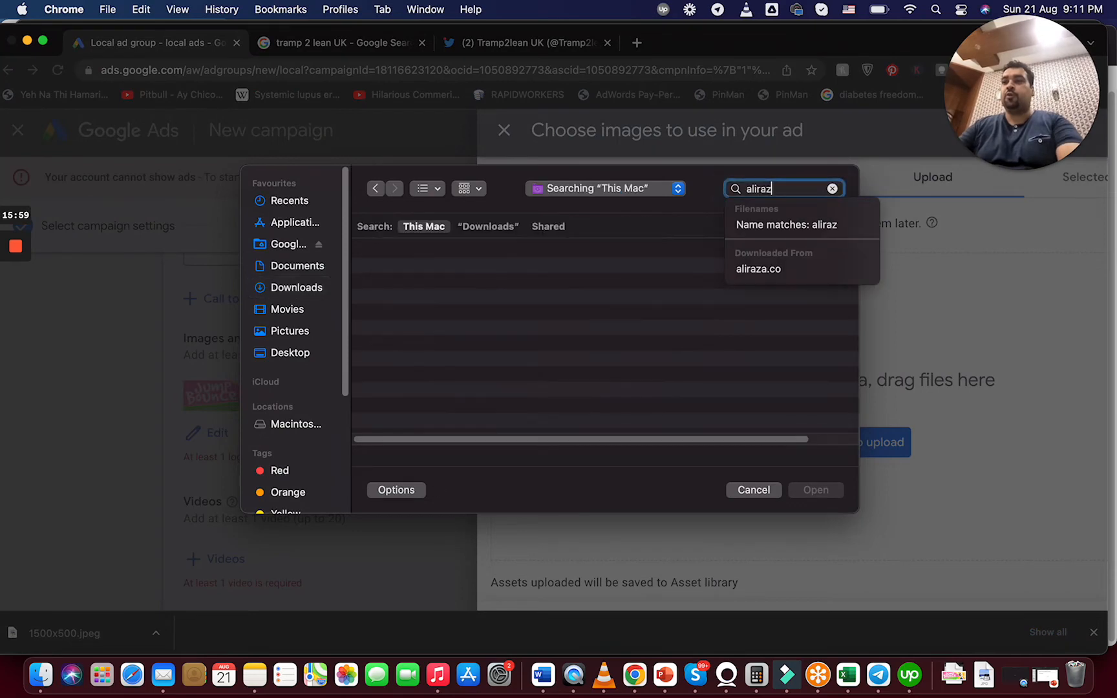
left_click(773, 223)
left_click(533, 286)
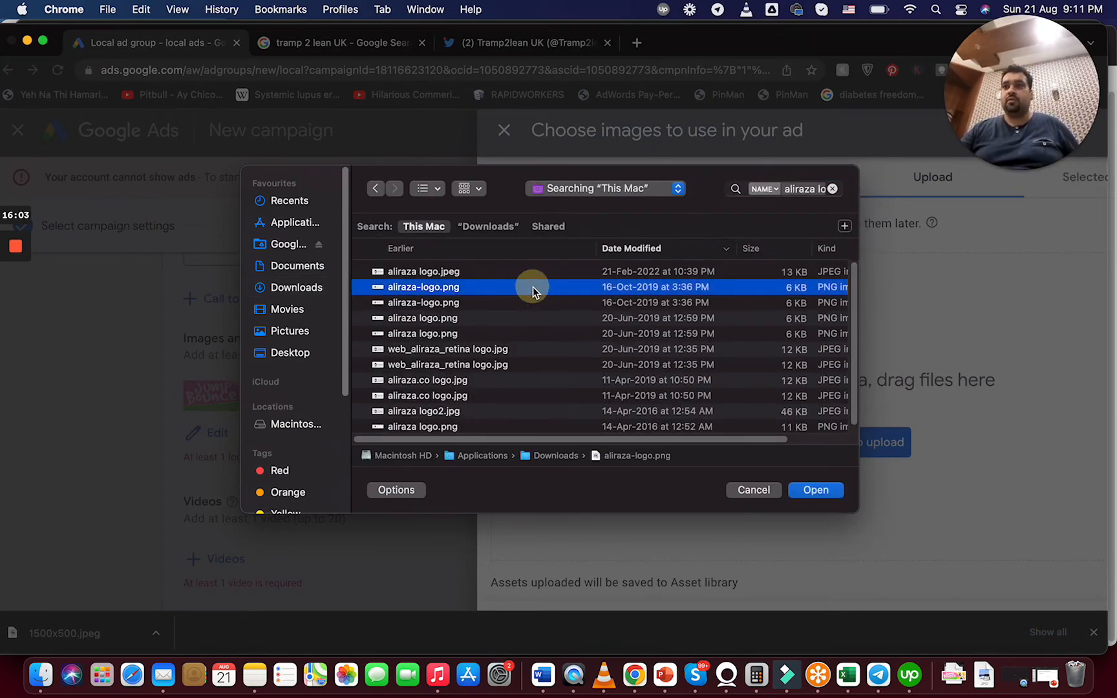
double_click(532, 287)
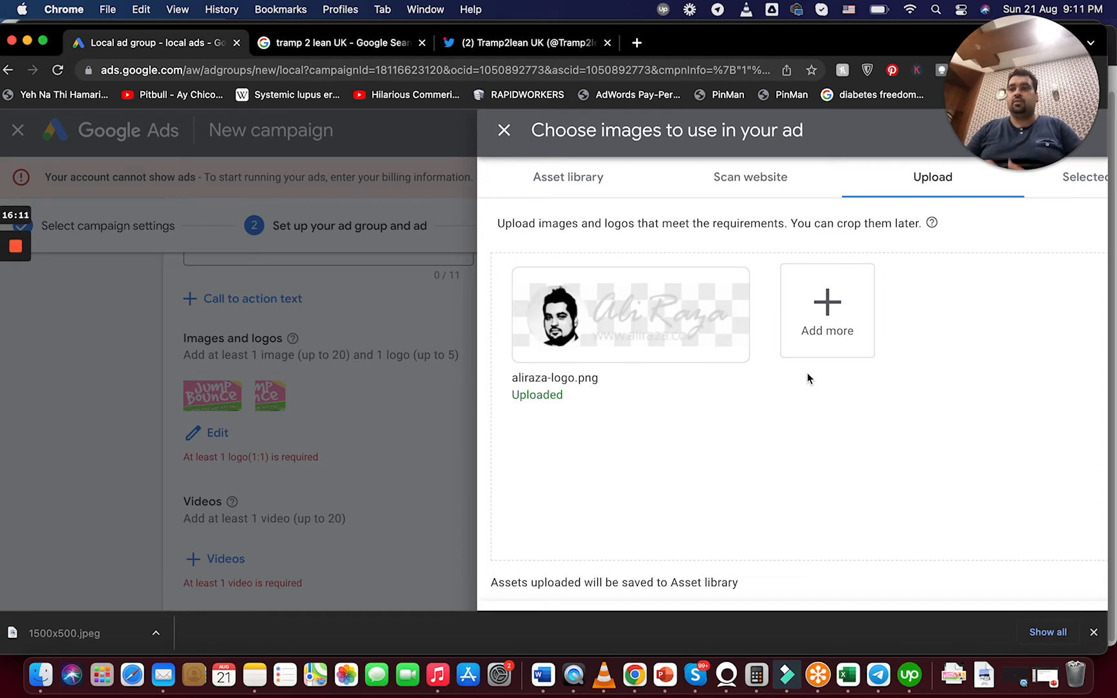
left_click(691, 309)
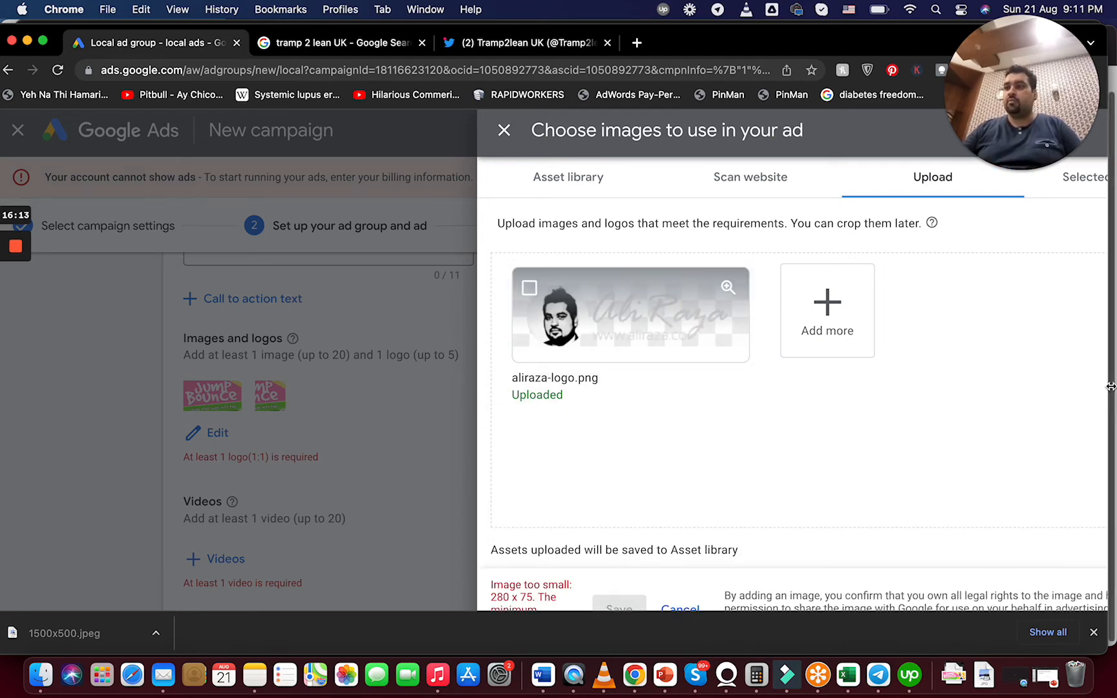
left_click(680, 609)
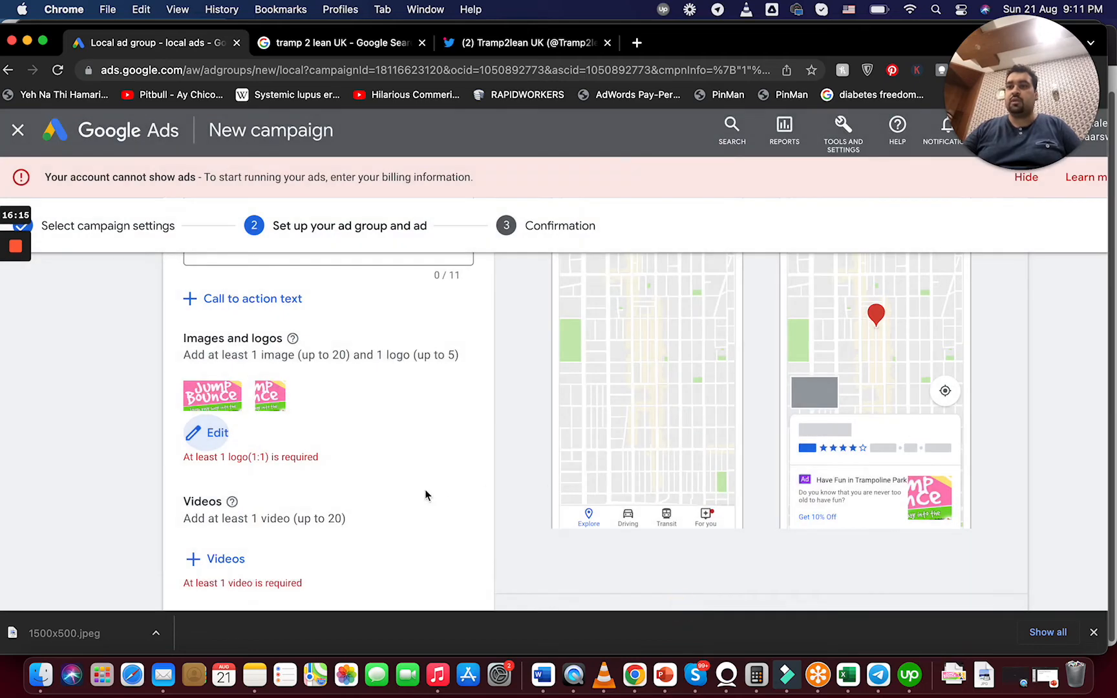
mouse_move(3, 272)
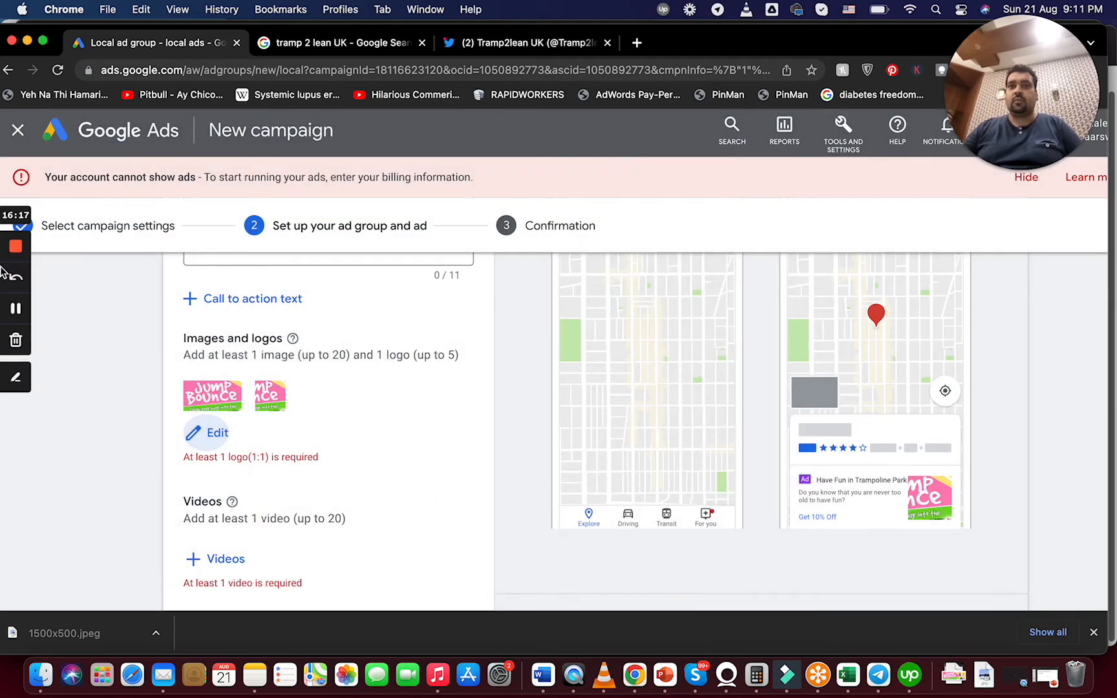
left_click(16, 308)
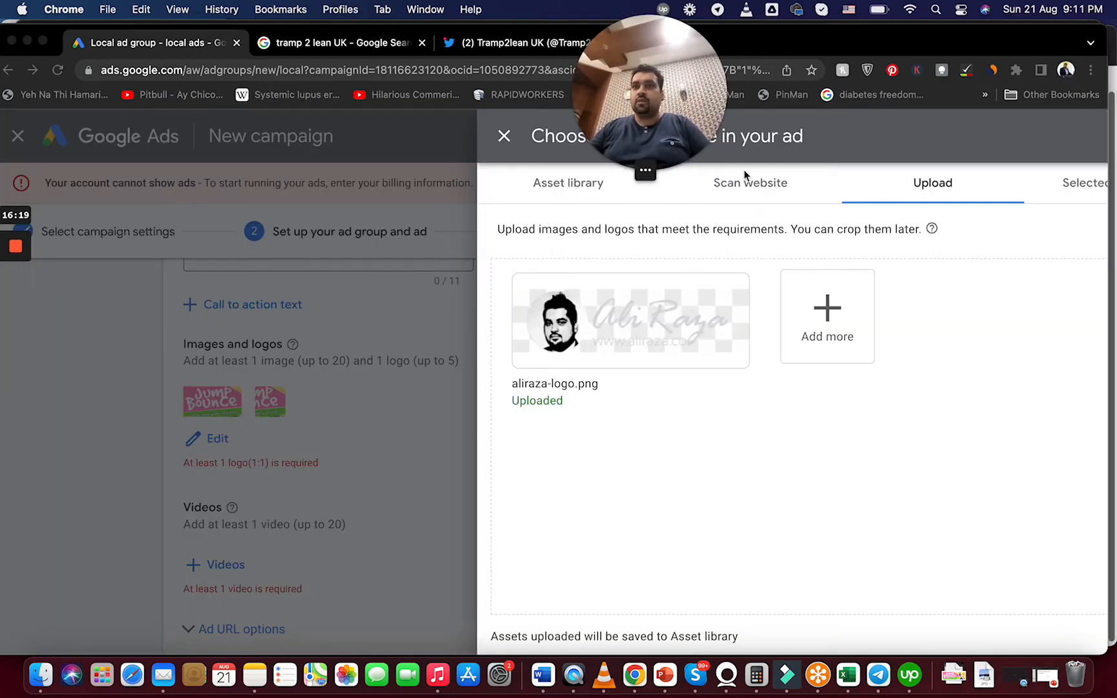
left_click(753, 185)
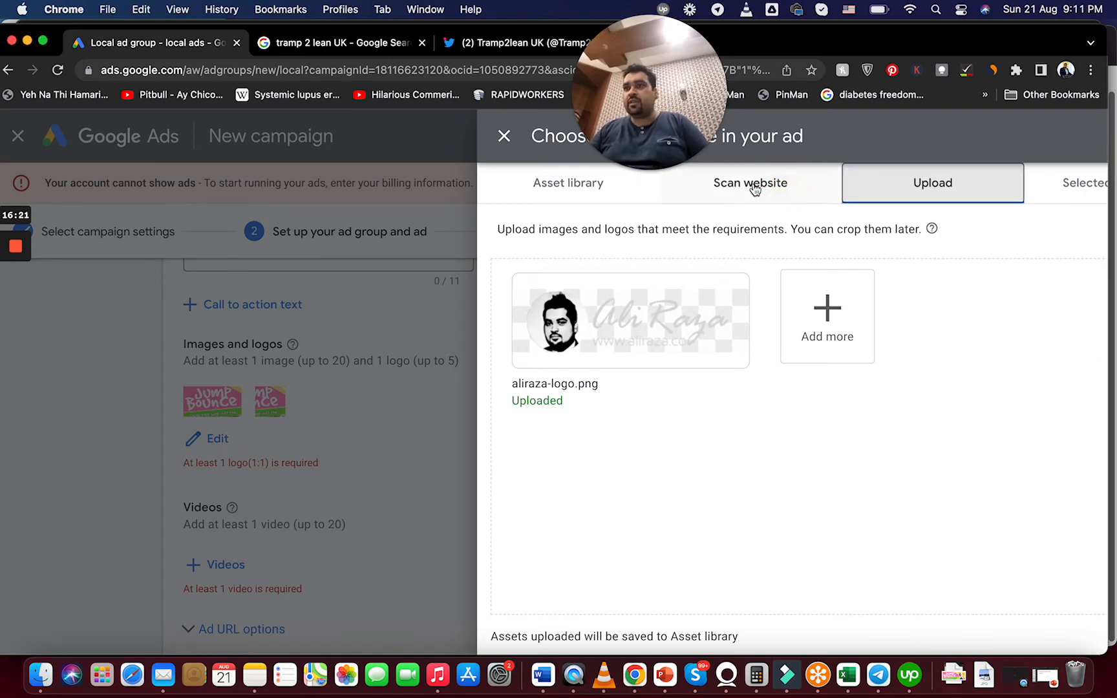
mouse_move(562, 601)
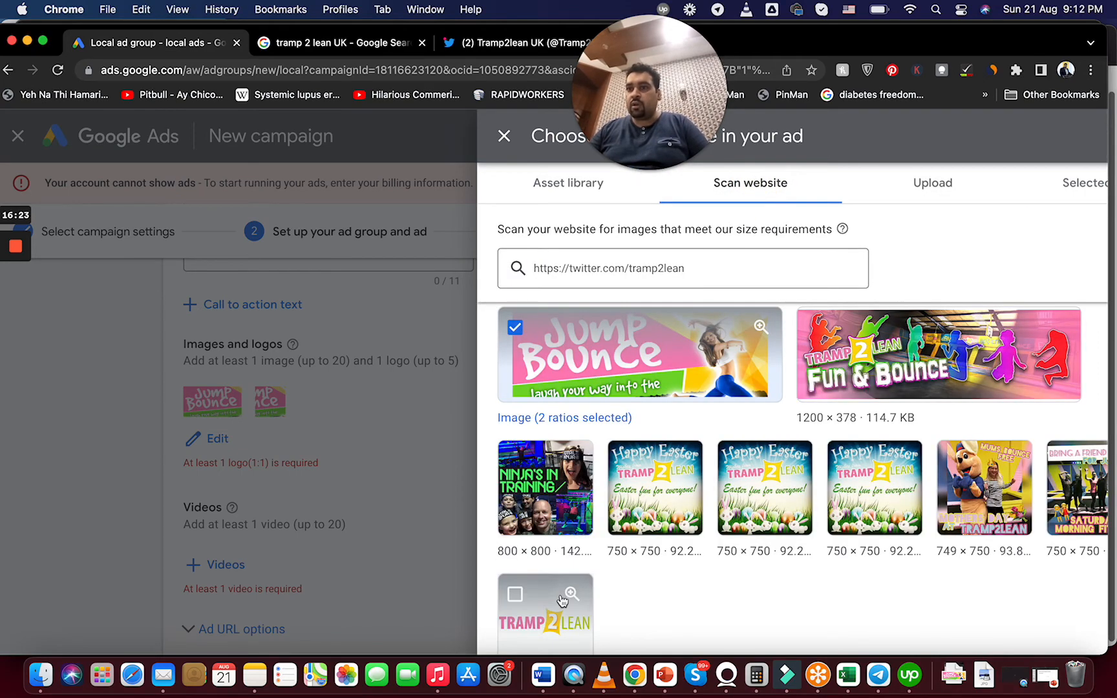
left_click(548, 624)
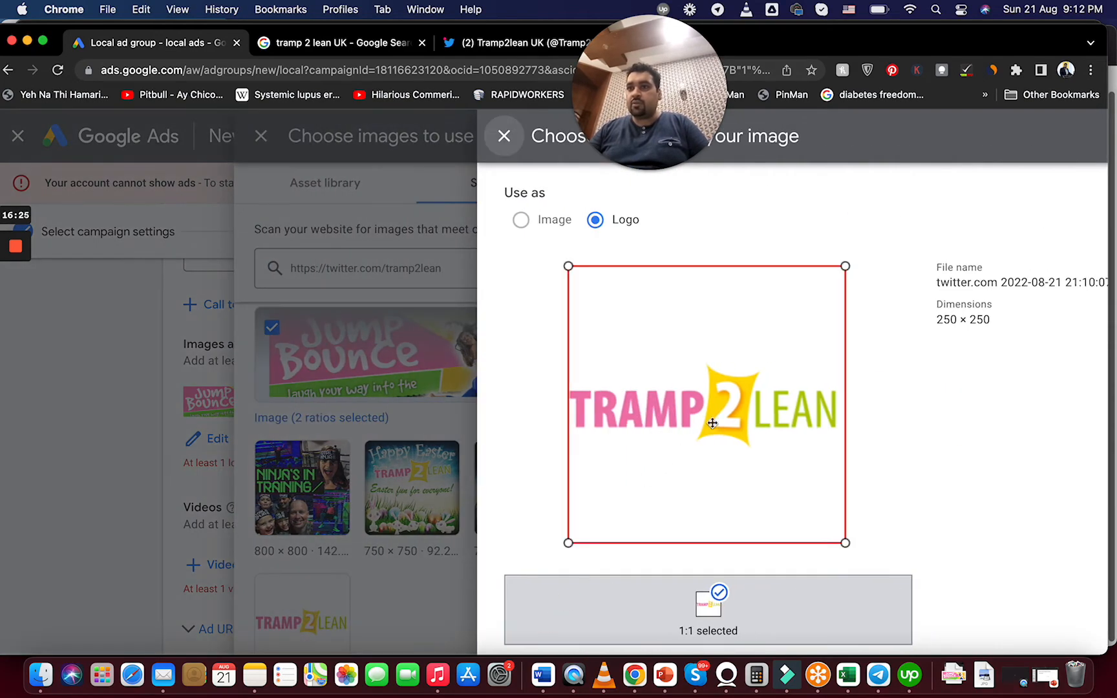
left_click_drag(1017, 49, 967, 30)
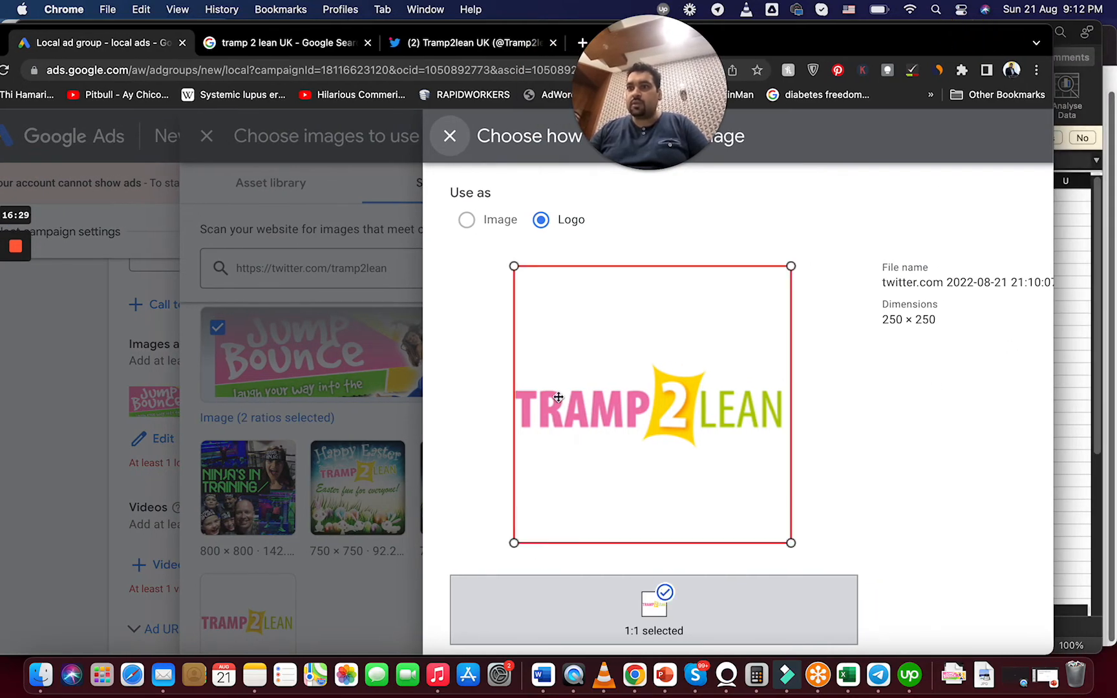
left_click(449, 139)
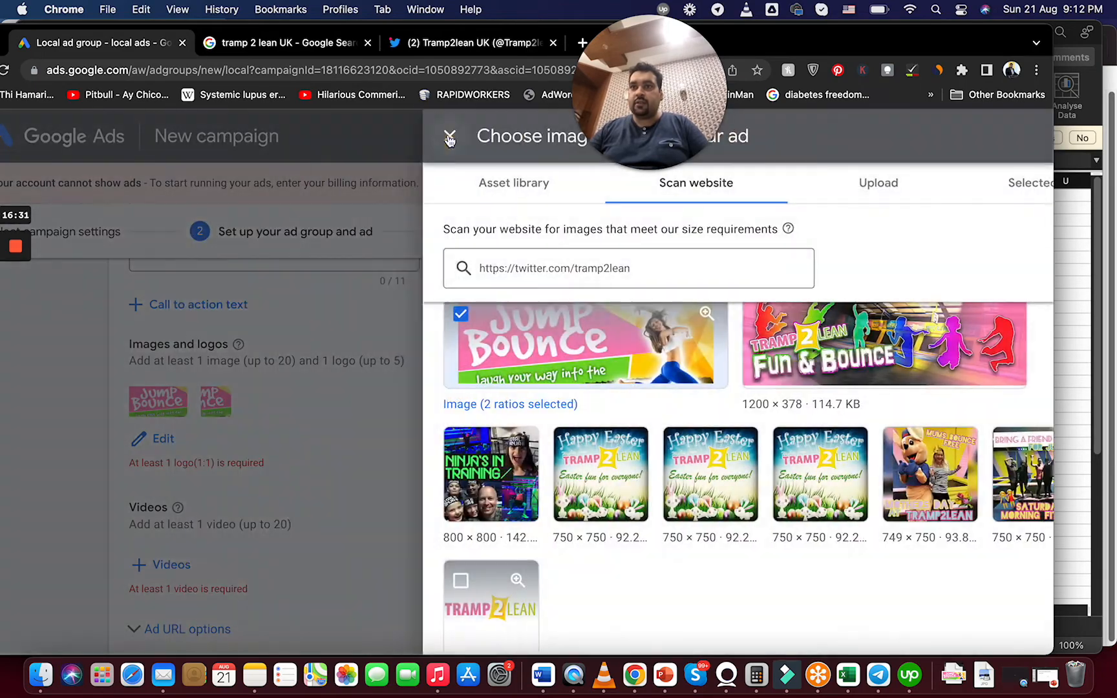
left_click(302, 399)
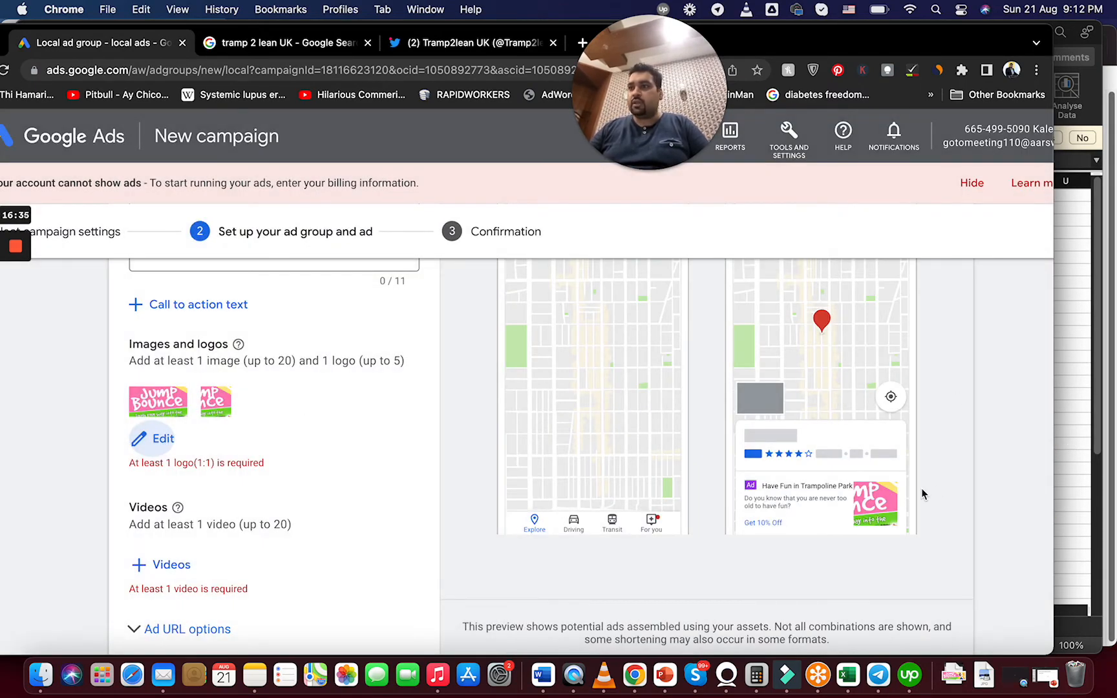
Open the ad's video selection and search YouTube for "trampoline park"
scroll(225, 474, "down", 3)
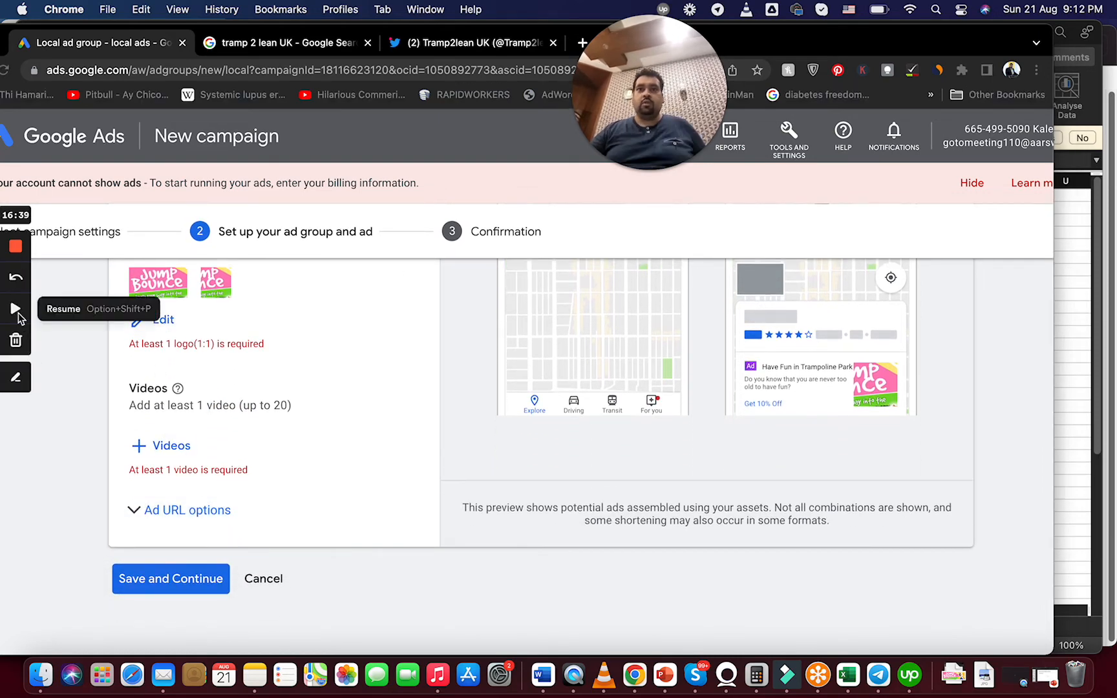
left_click(166, 445)
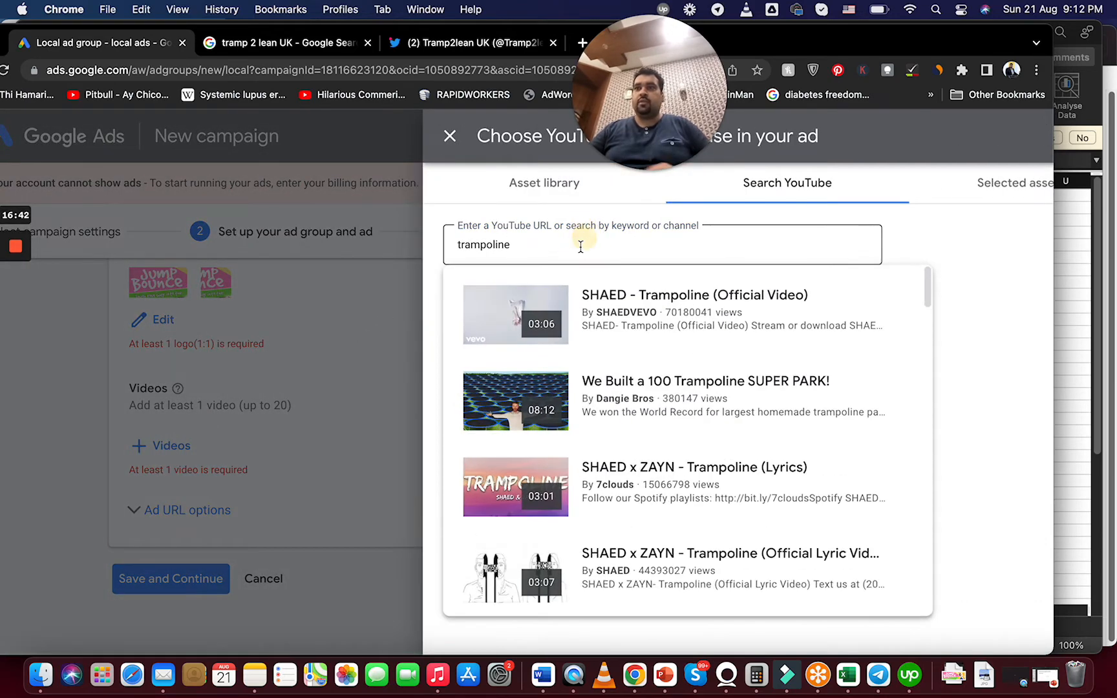
double_click(580, 246)
key("super+c")
key("BackSpace")
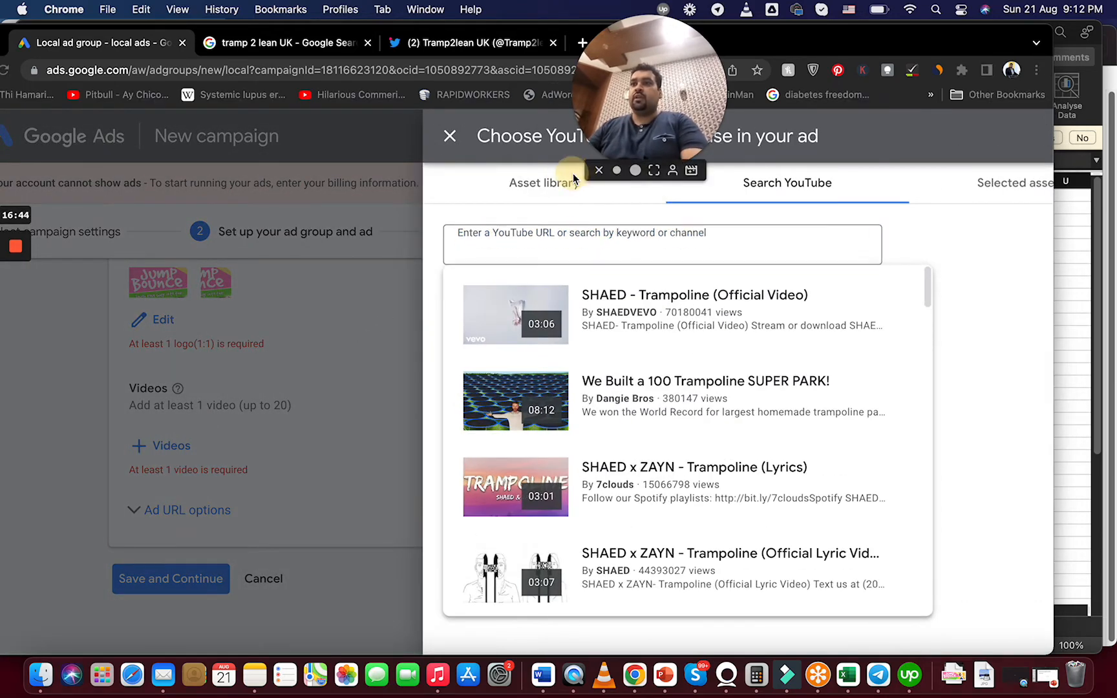
left_click(519, 197)
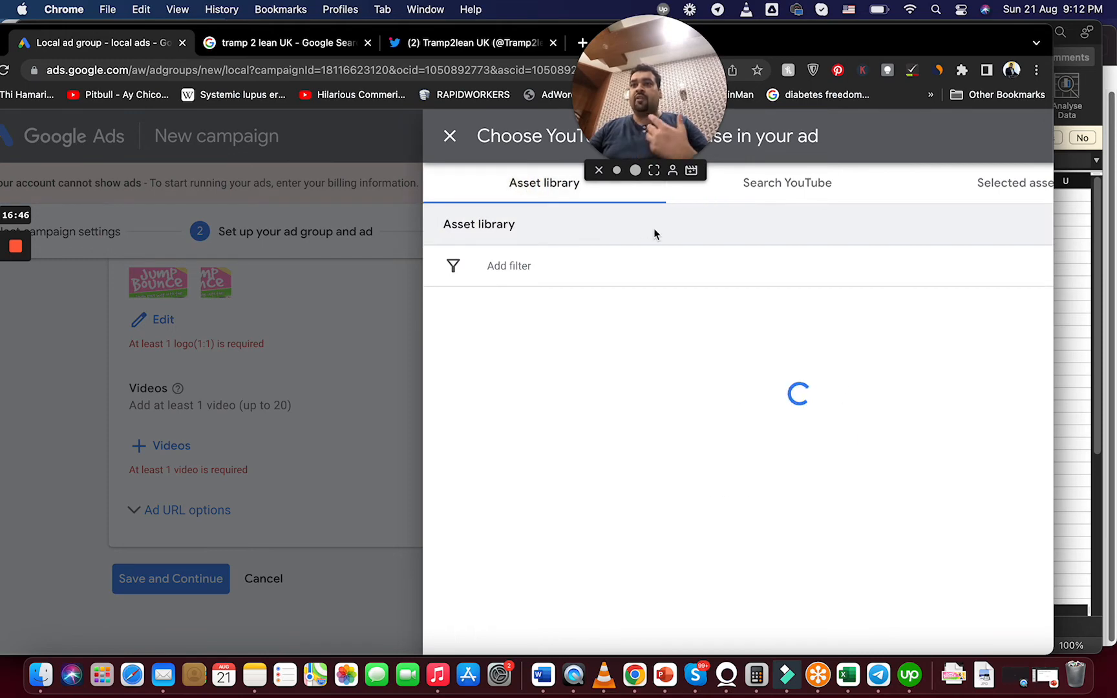
left_click(730, 188)
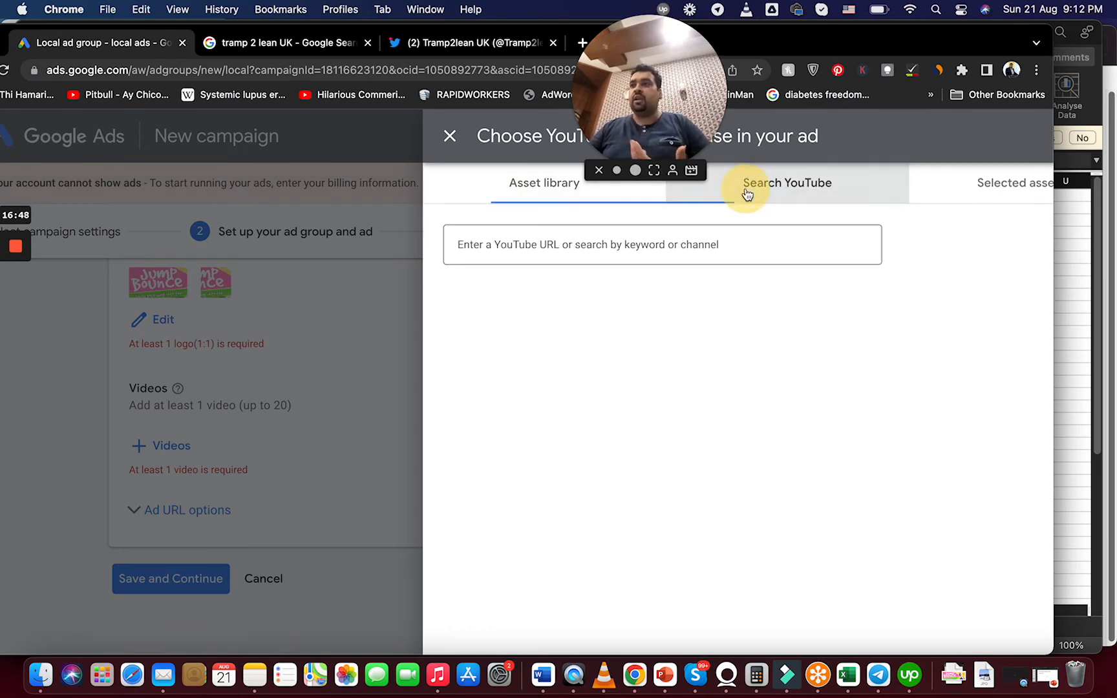
left_click(657, 247)
key("super+v")
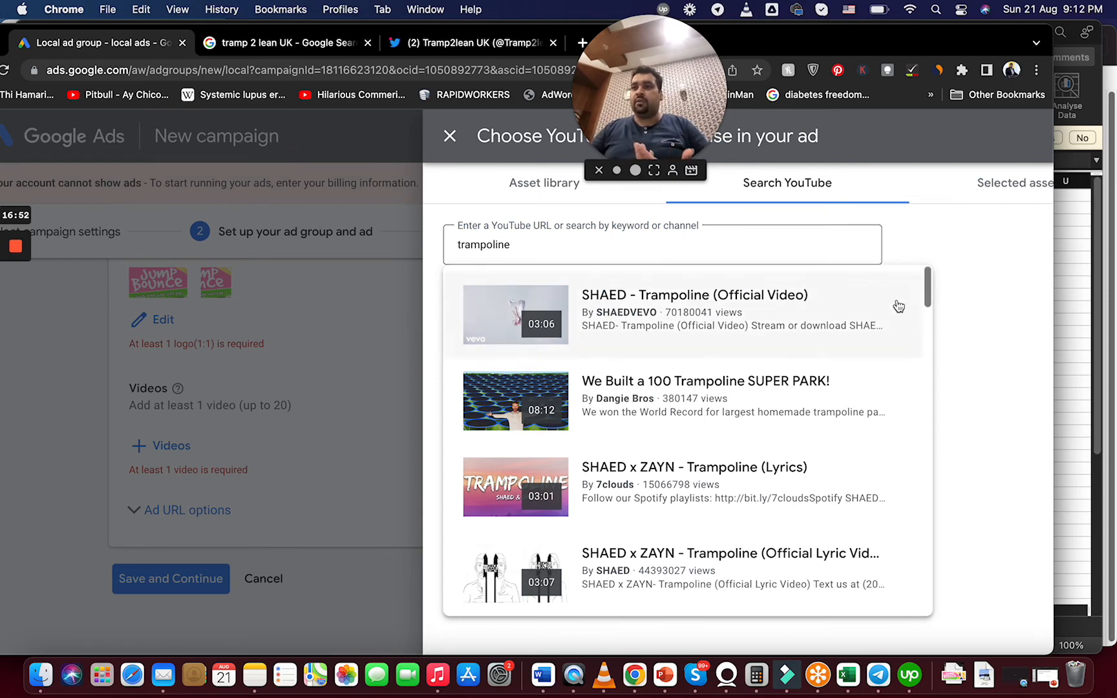
left_click(672, 244)
type("park")
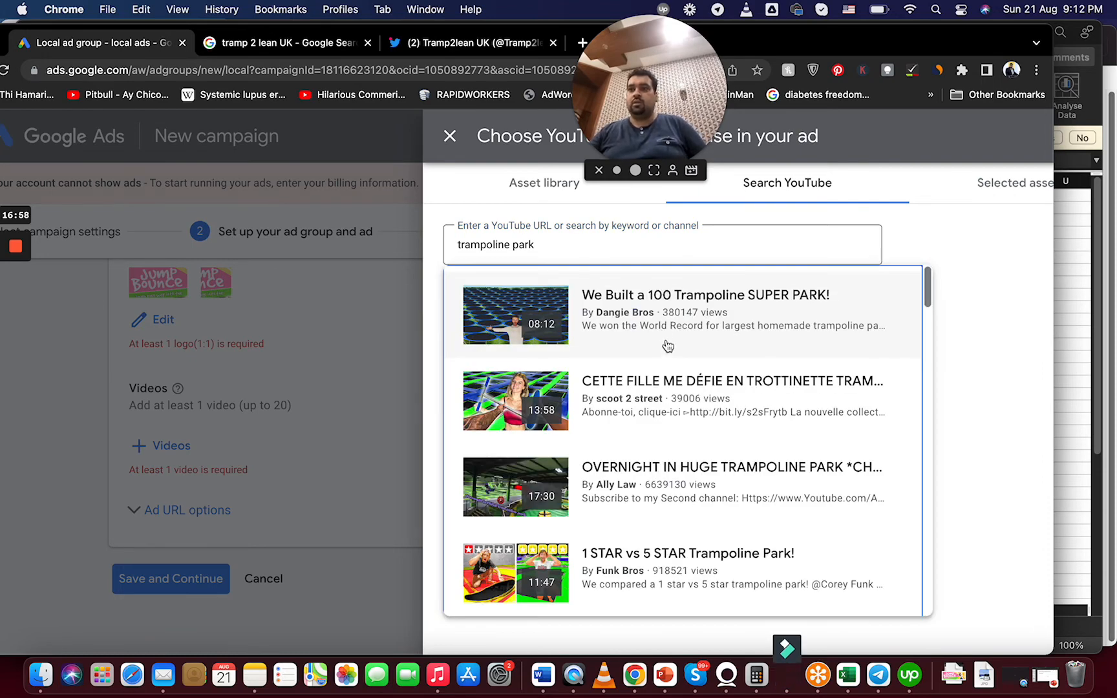
Add the 17:30 "OVERNIGHT IN HUGE TRAMPOLINE PARK" video to the ad, save the selection and try to save the ad group and continue
left_click(700, 478)
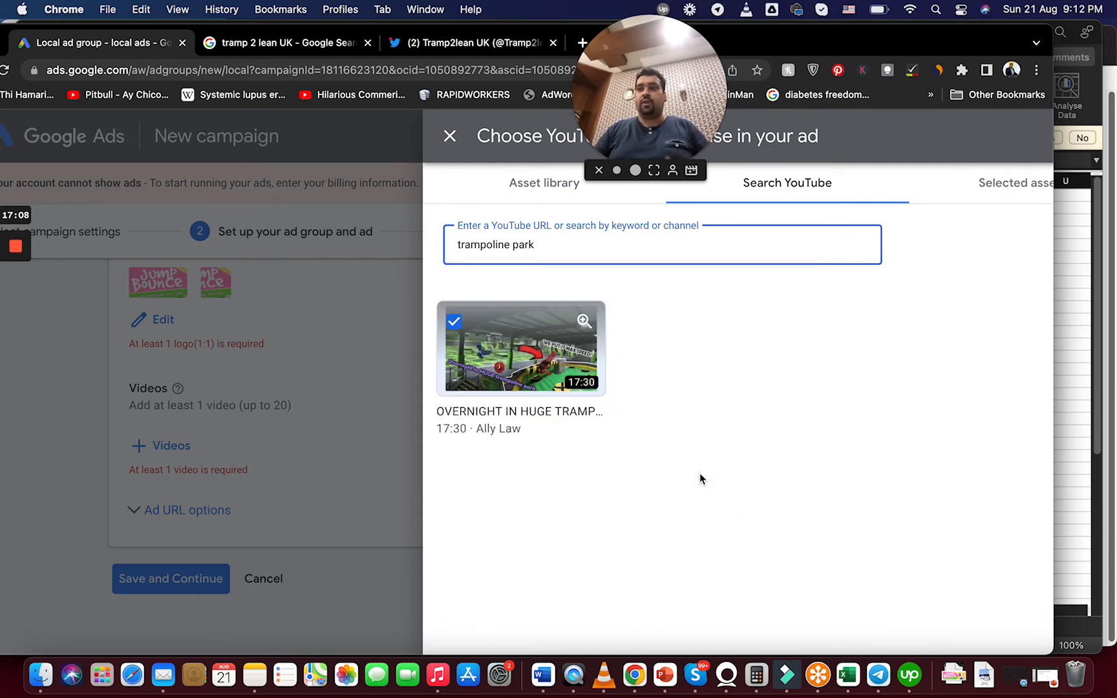
left_click(377, 501)
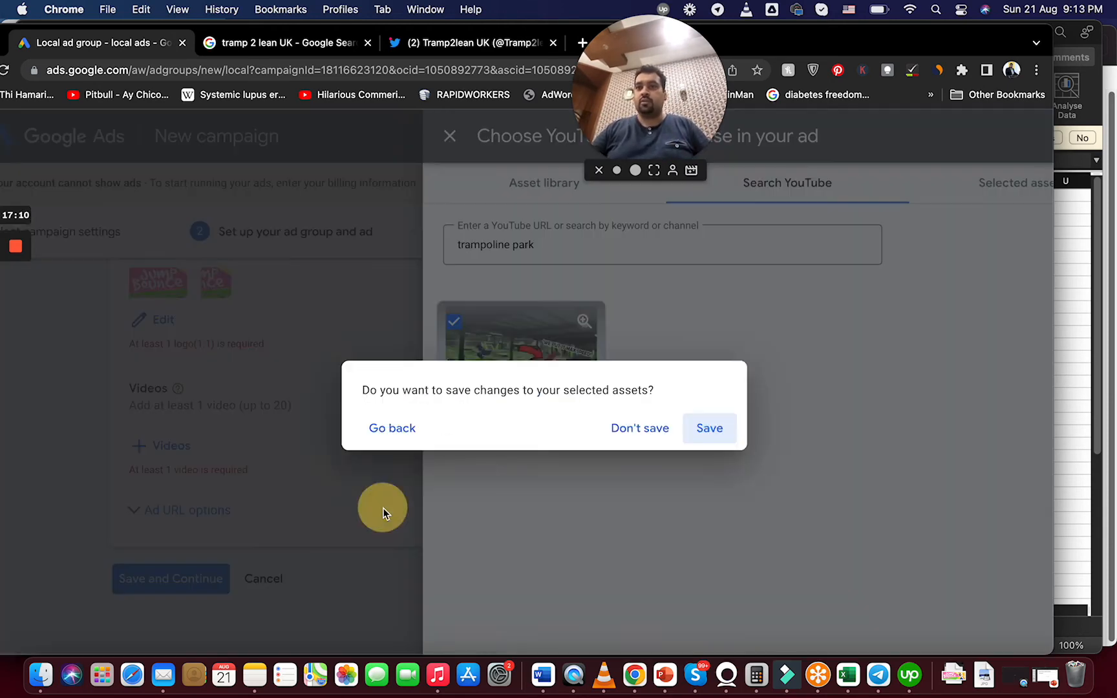
left_click(705, 433)
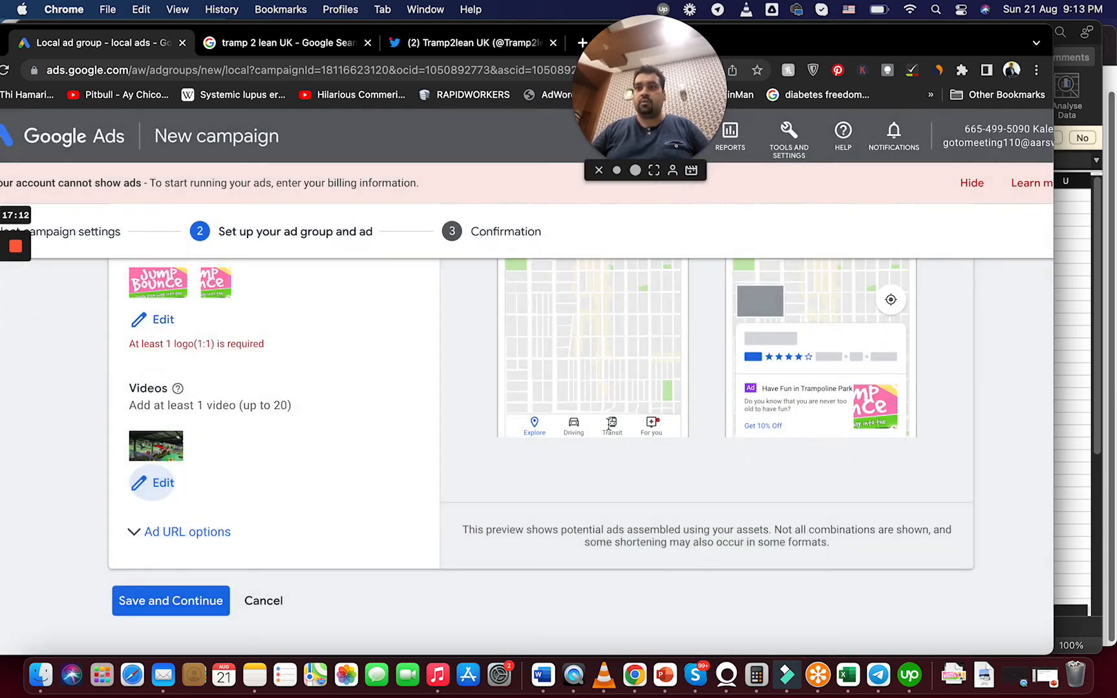
left_click(169, 600)
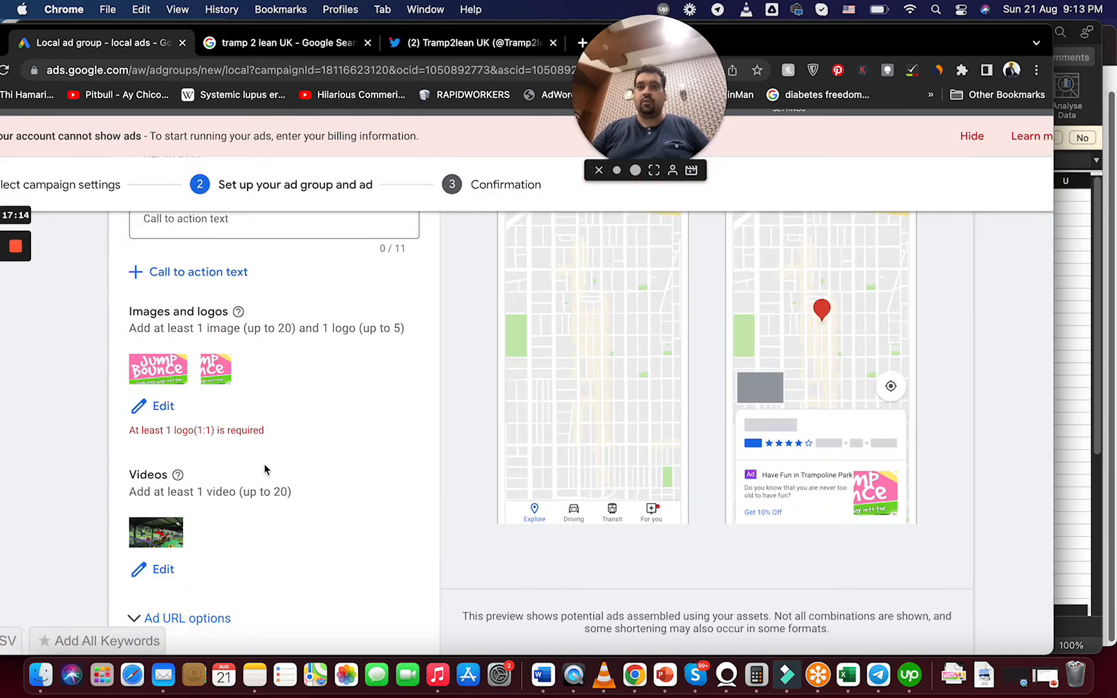
left_click(163, 408)
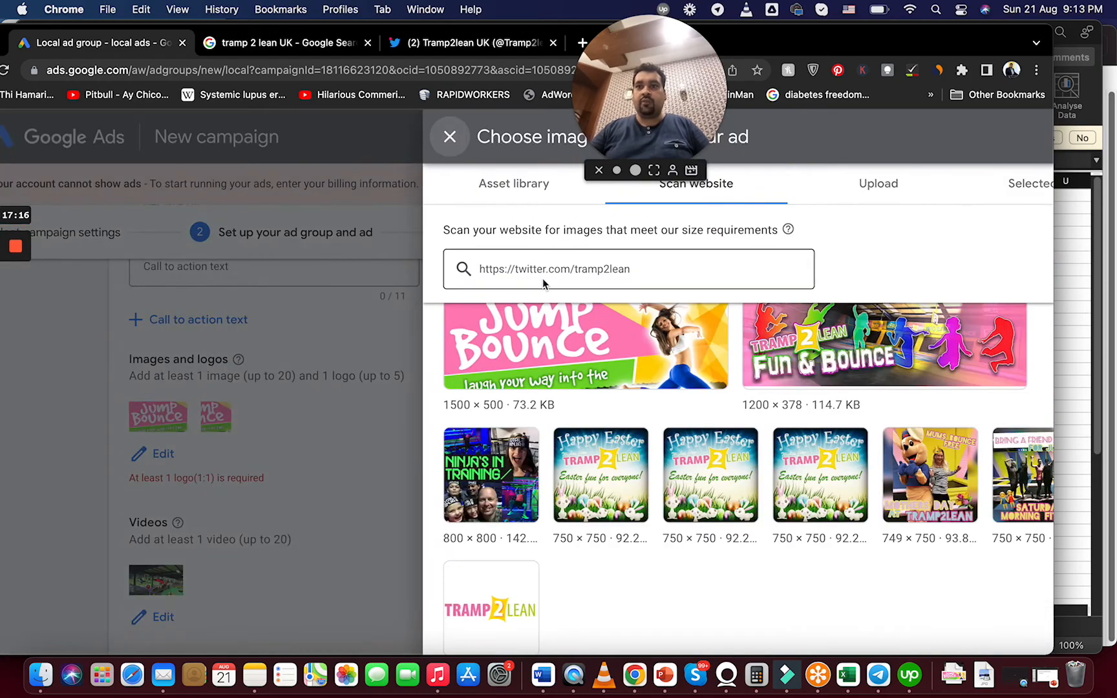
left_click(495, 637)
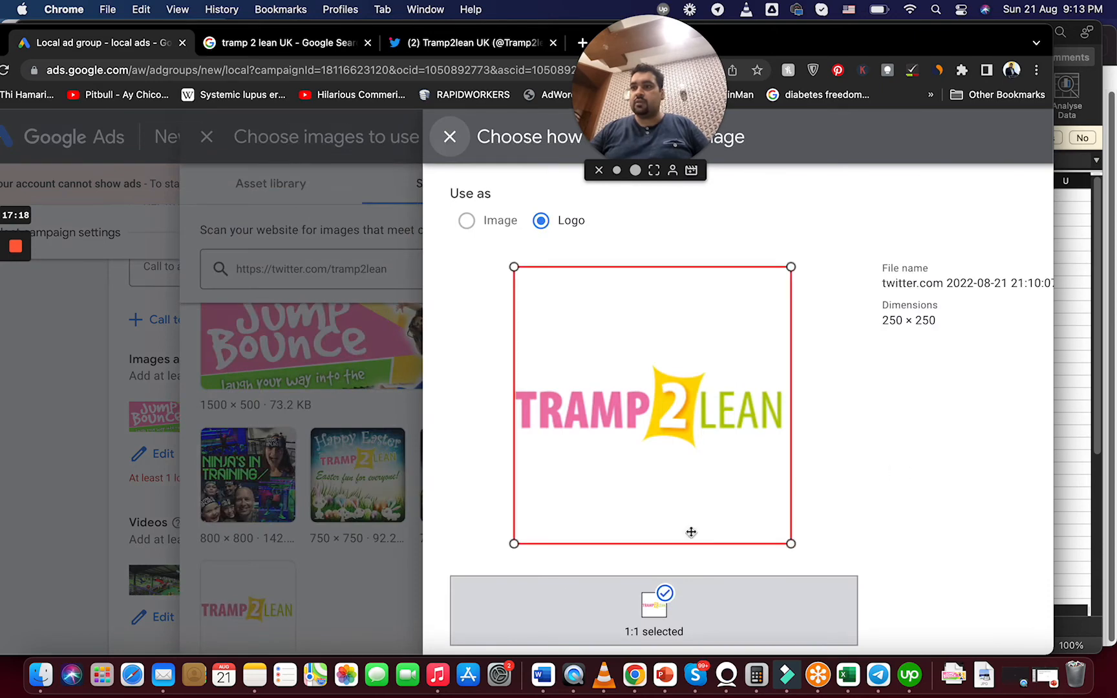
left_click(668, 603)
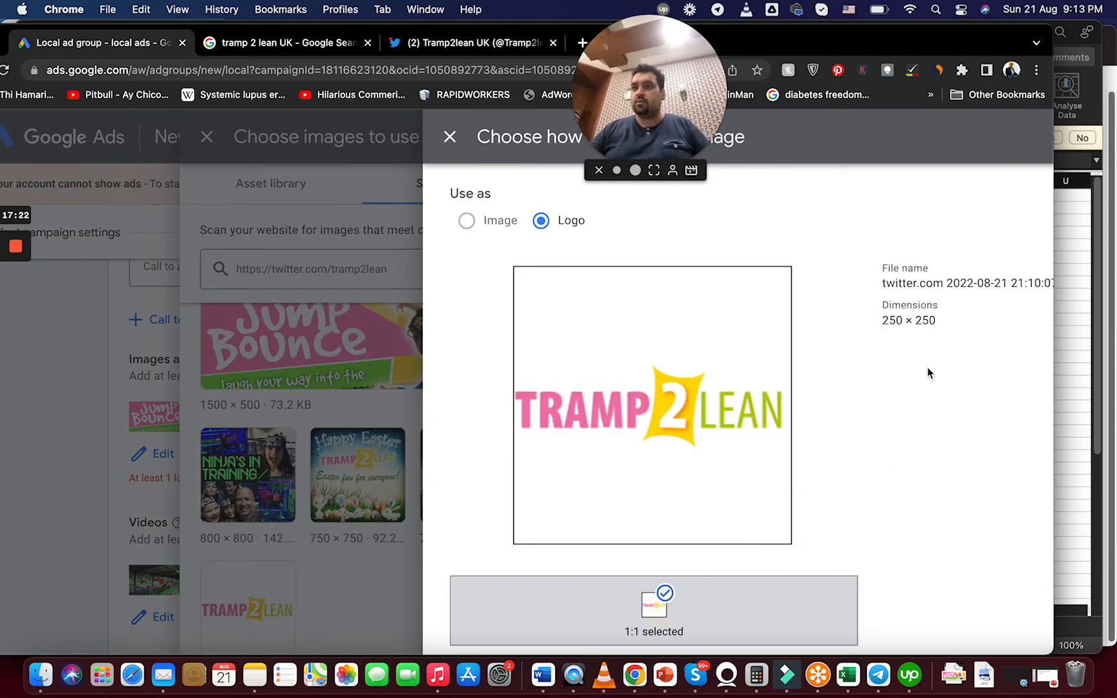
scroll(927, 367, "down", 2)
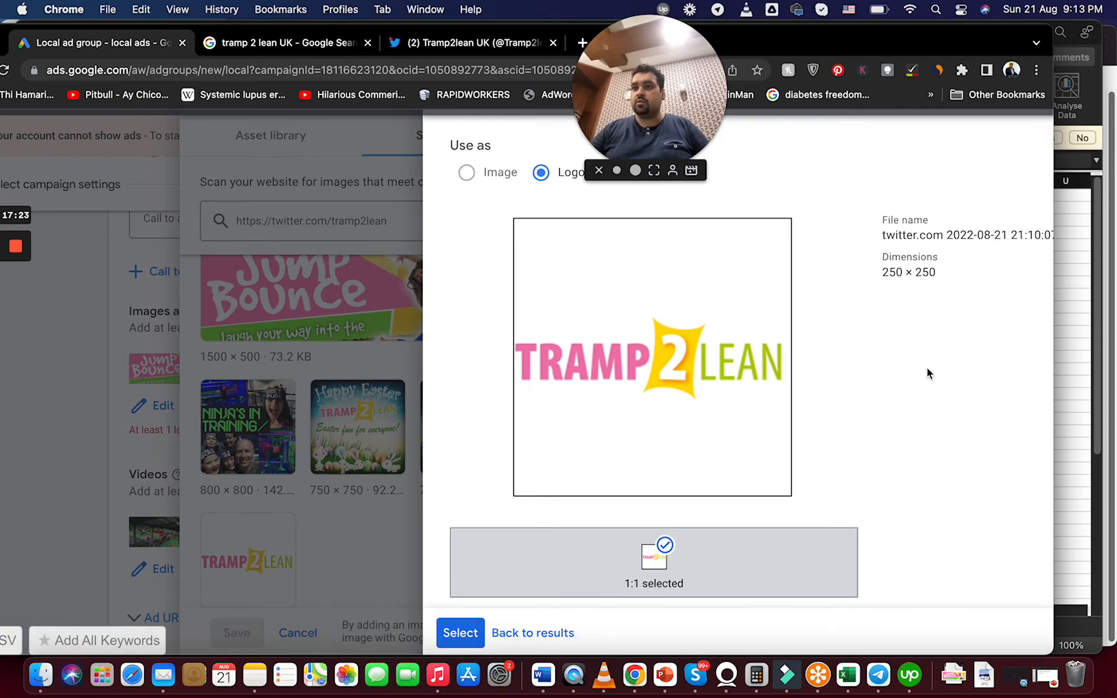
left_click(463, 635)
left_click(413, 633)
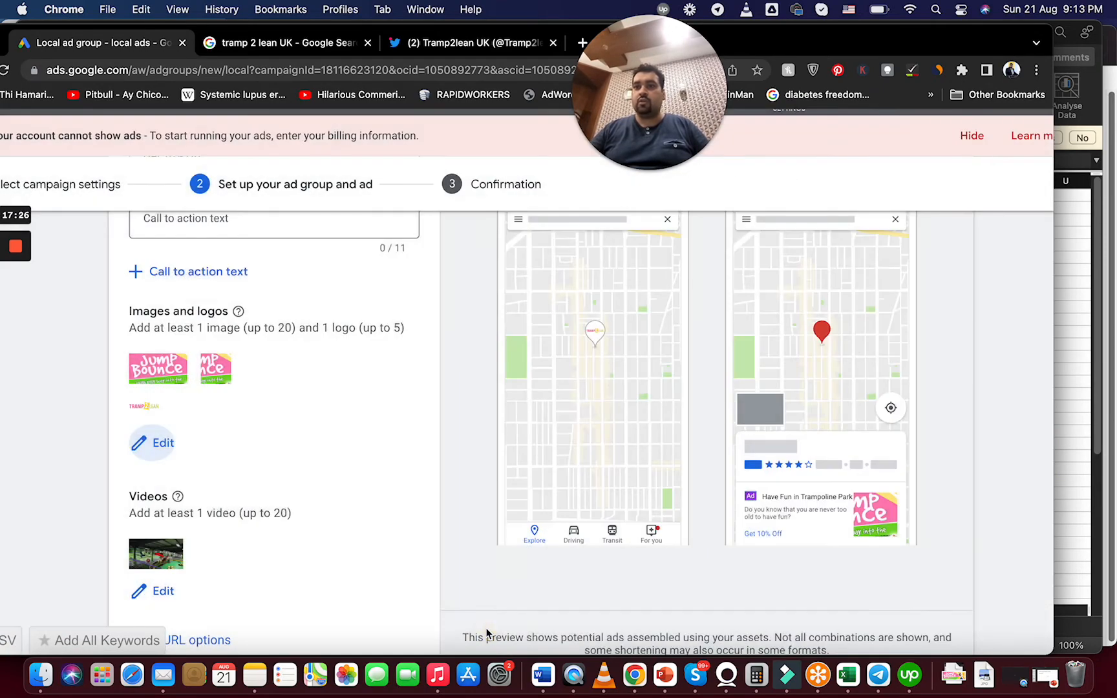
scroll(1007, 425, "down", 4)
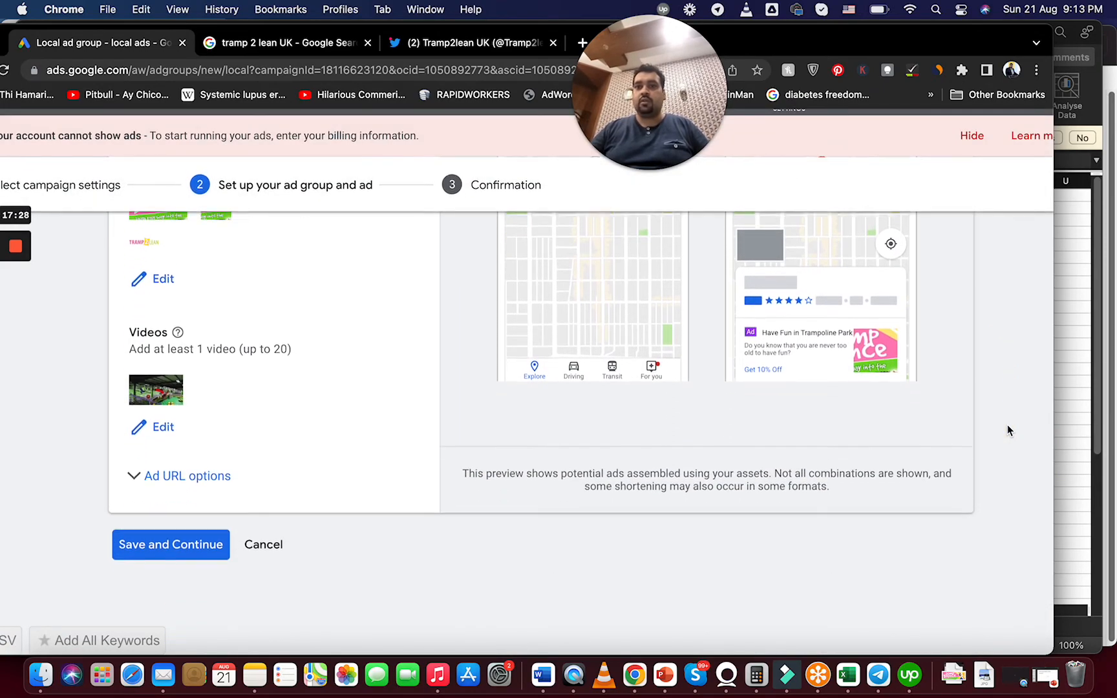
left_click(180, 539)
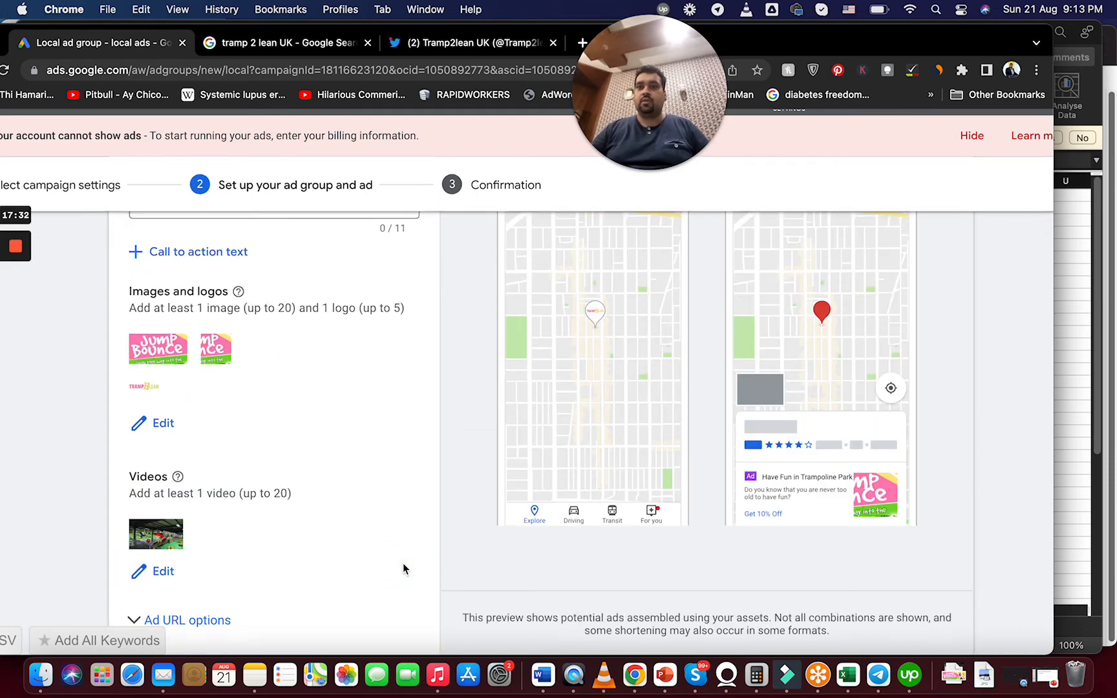
Set the ad's business name to "Tramp 2 Lean"
scroll(402, 568, "up", 2)
scroll(403, 567, "up", 7)
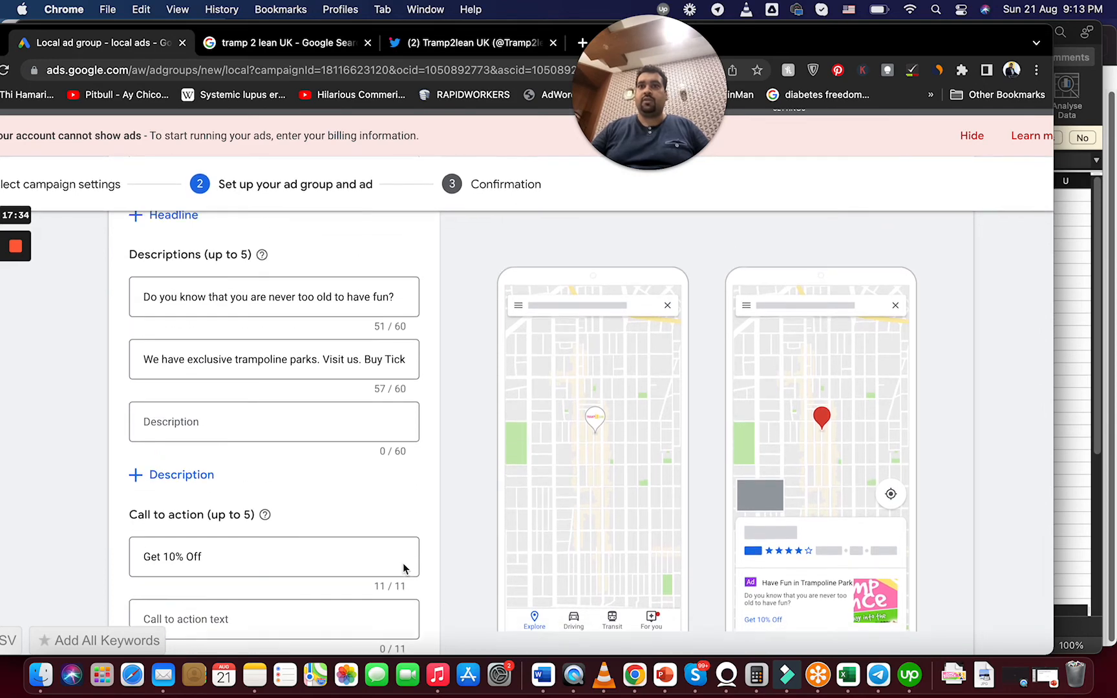
scroll(402, 567, "up", 4)
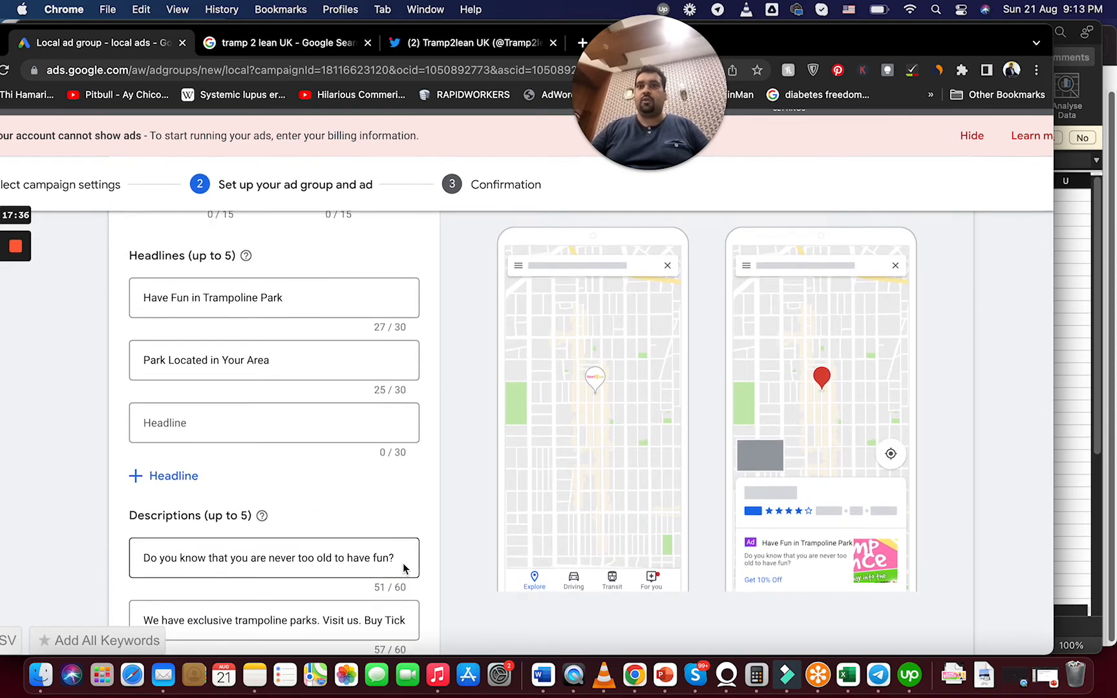
scroll(403, 568, "up", 5)
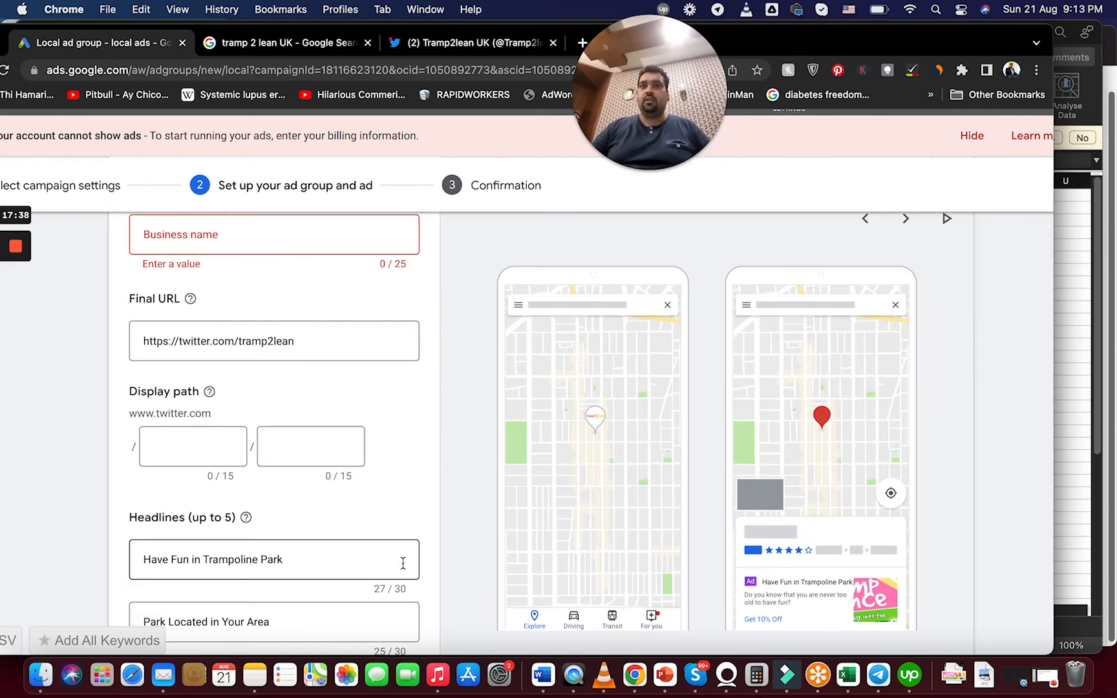
scroll(402, 568, "up", 1)
left_click(346, 337)
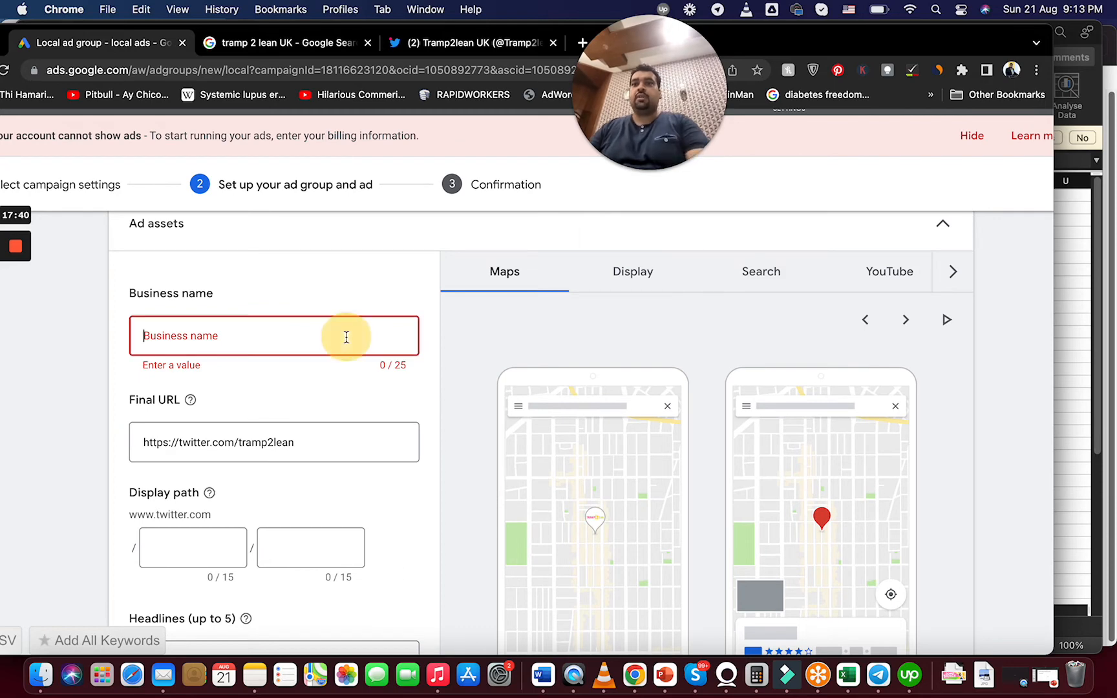
type("Tram")
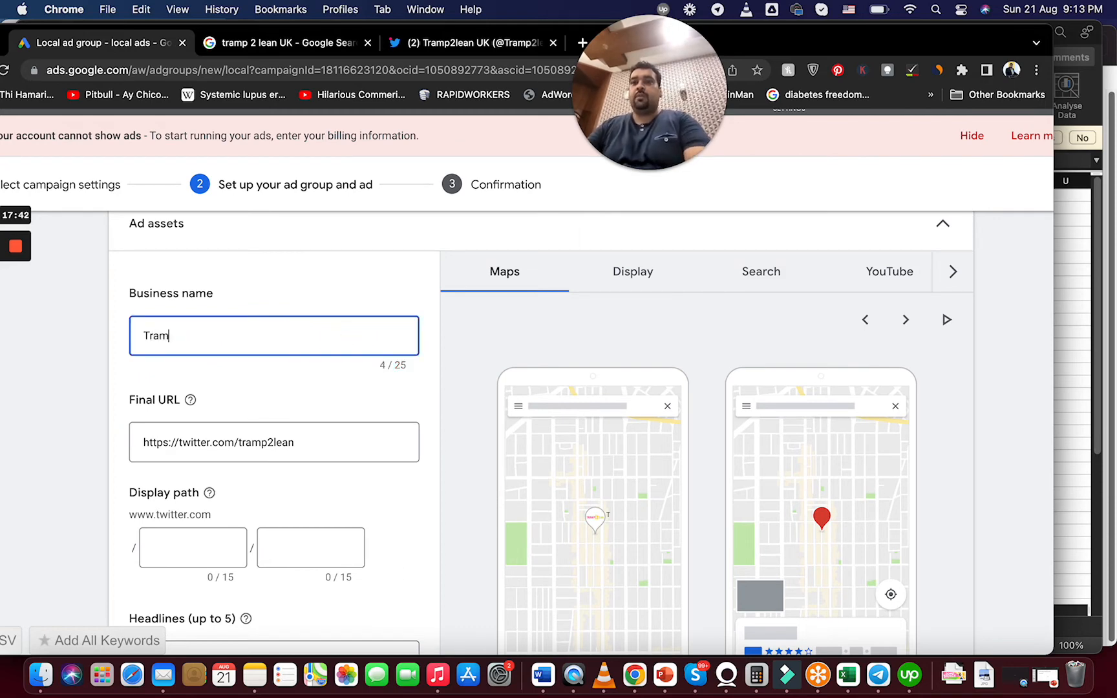
type("poline")
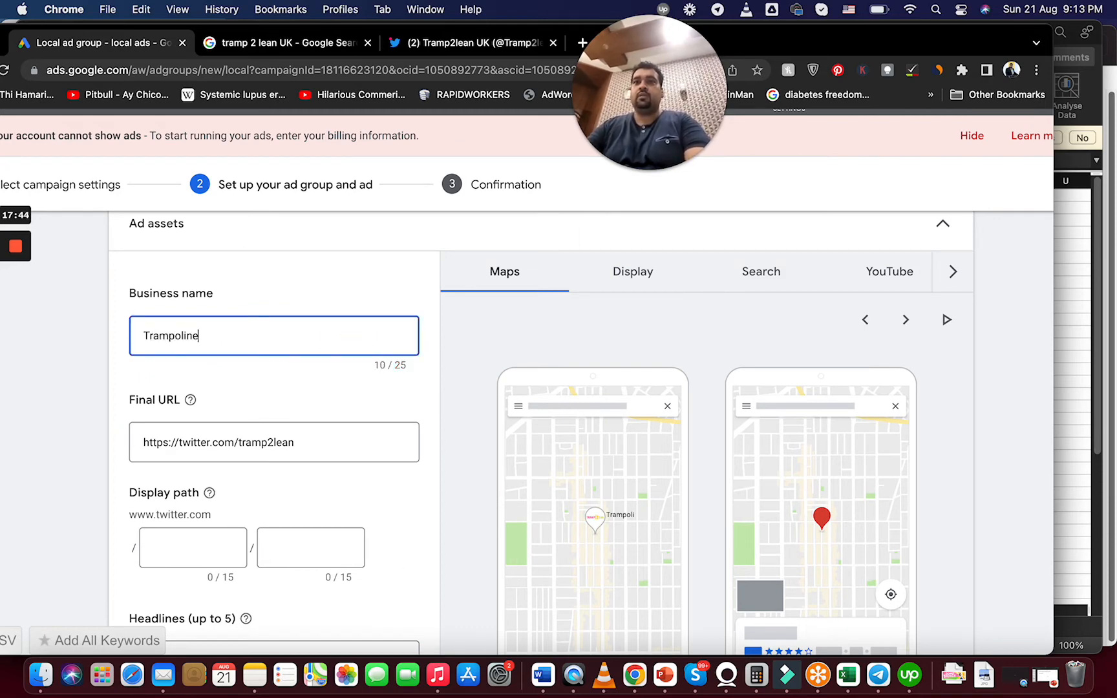
key("super+a")
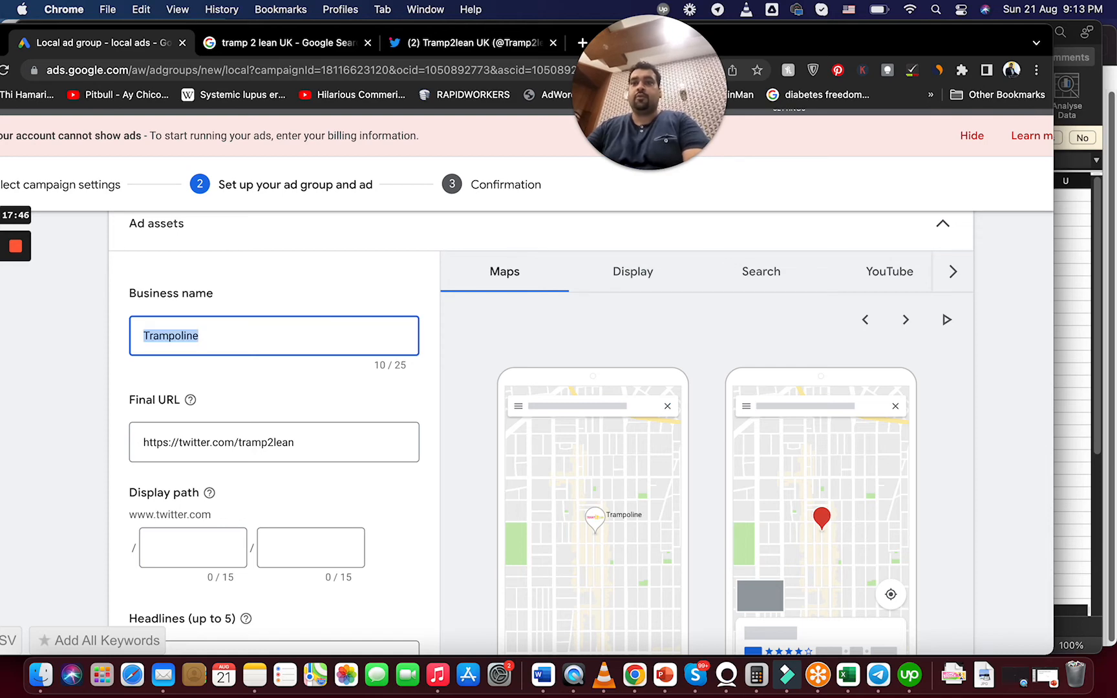
type("Tramp 2 Le")
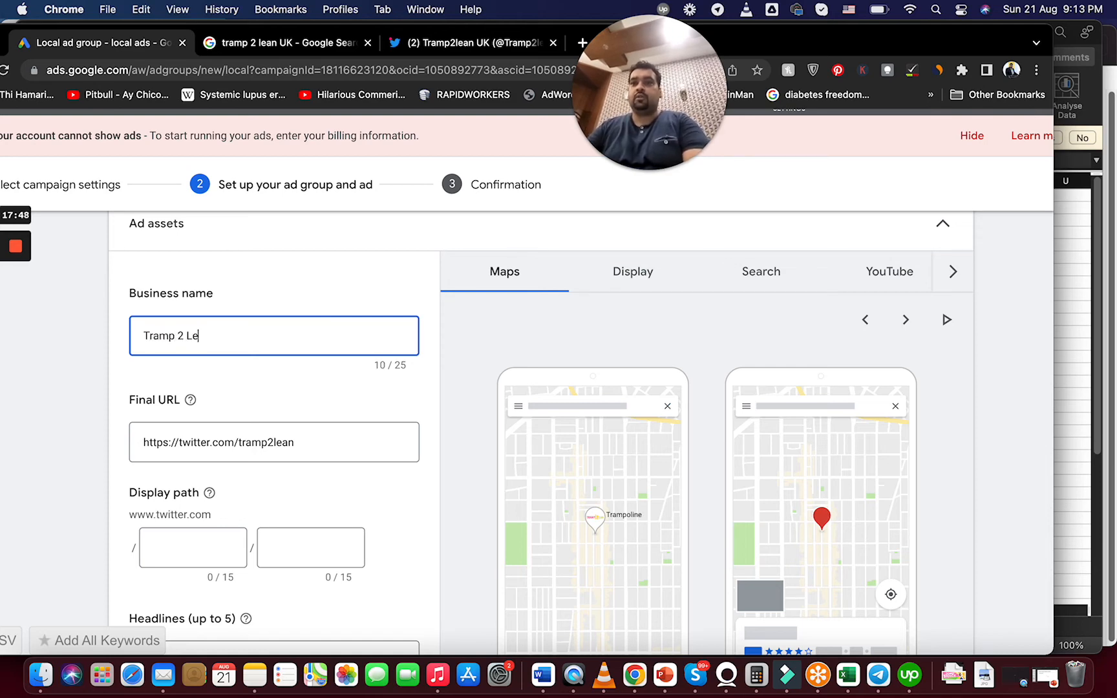
type("an")
left_click(458, 380)
Examine the Maps ad previews, including the logo pin, business name, headline, description, call to action and image
scroll(458, 380, "down", 2)
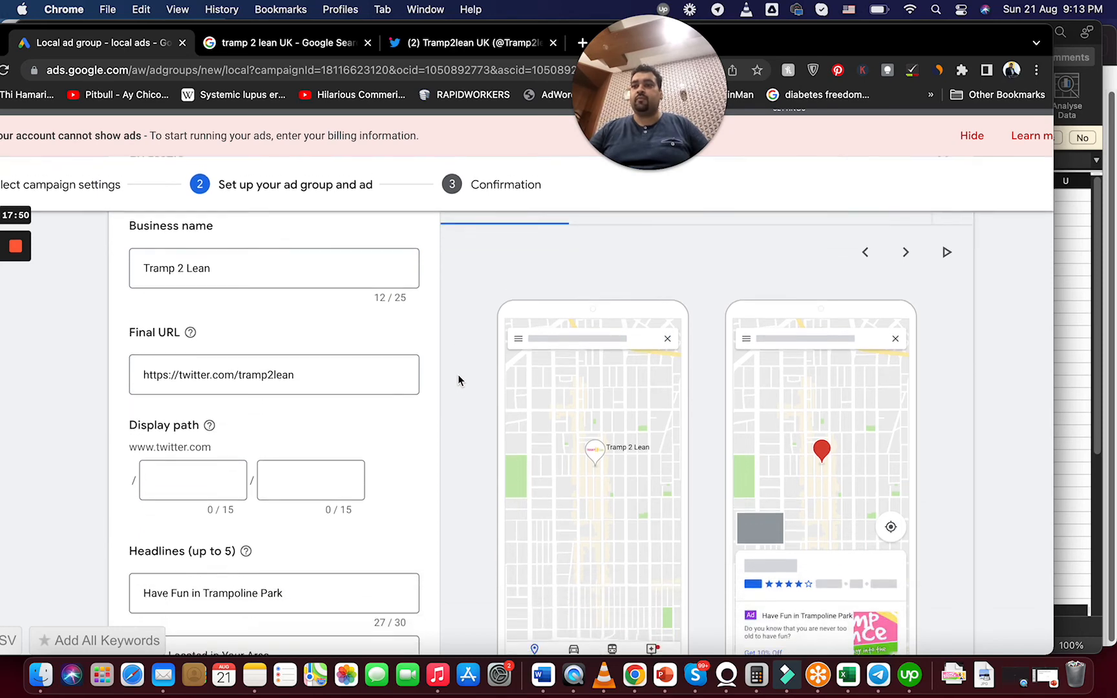
scroll(459, 376, "down", 3)
scroll(584, 324, "up", 2)
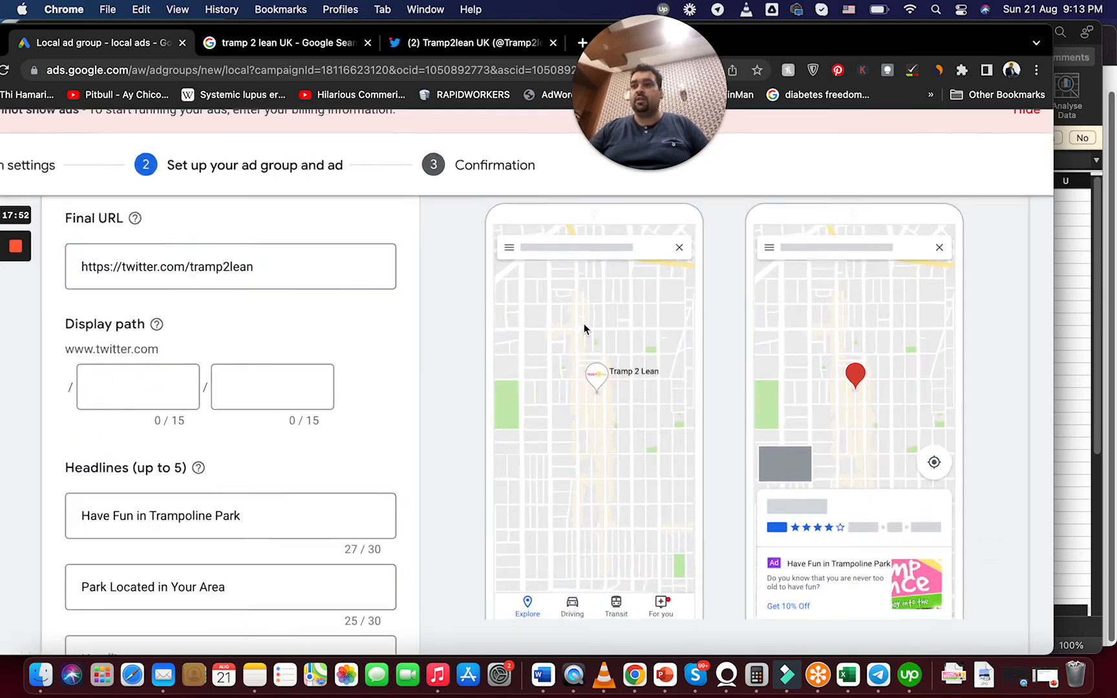
scroll(584, 328, "up", 3)
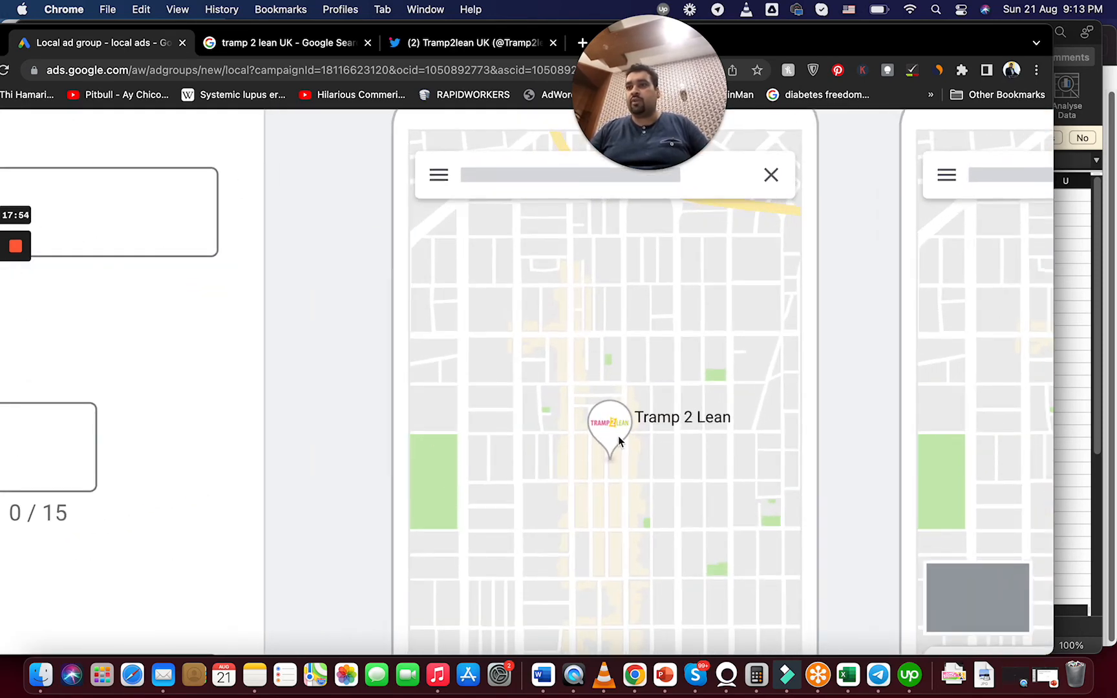
scroll(618, 438, "right", 6)
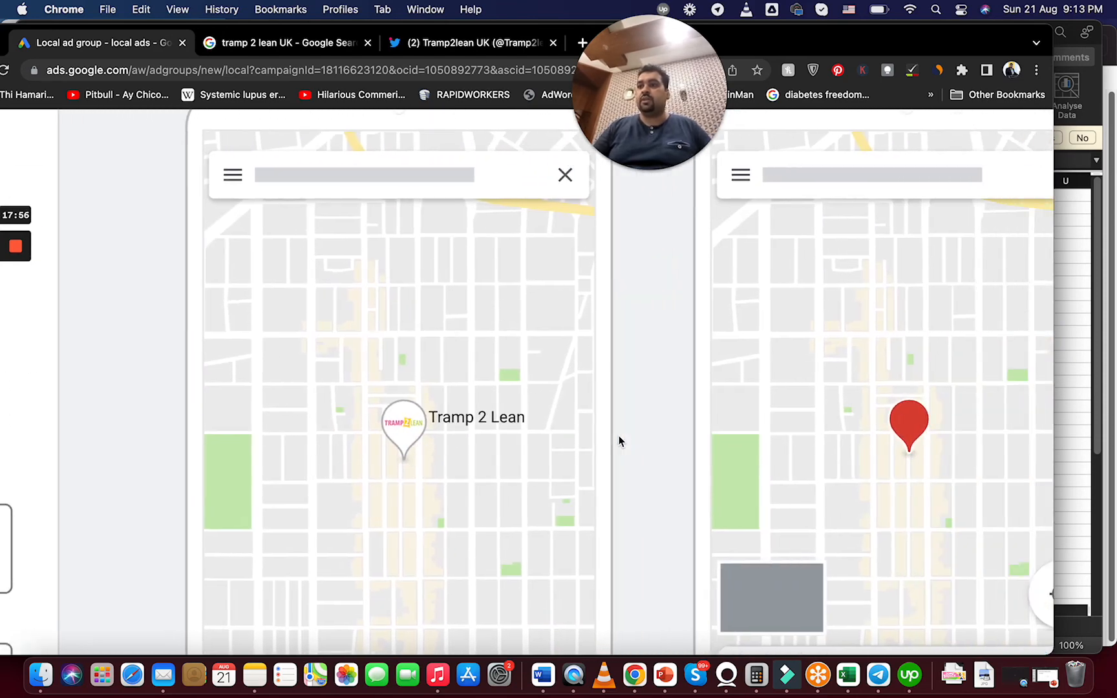
scroll(618, 440, "down", 3)
scroll(619, 440, "up", 3)
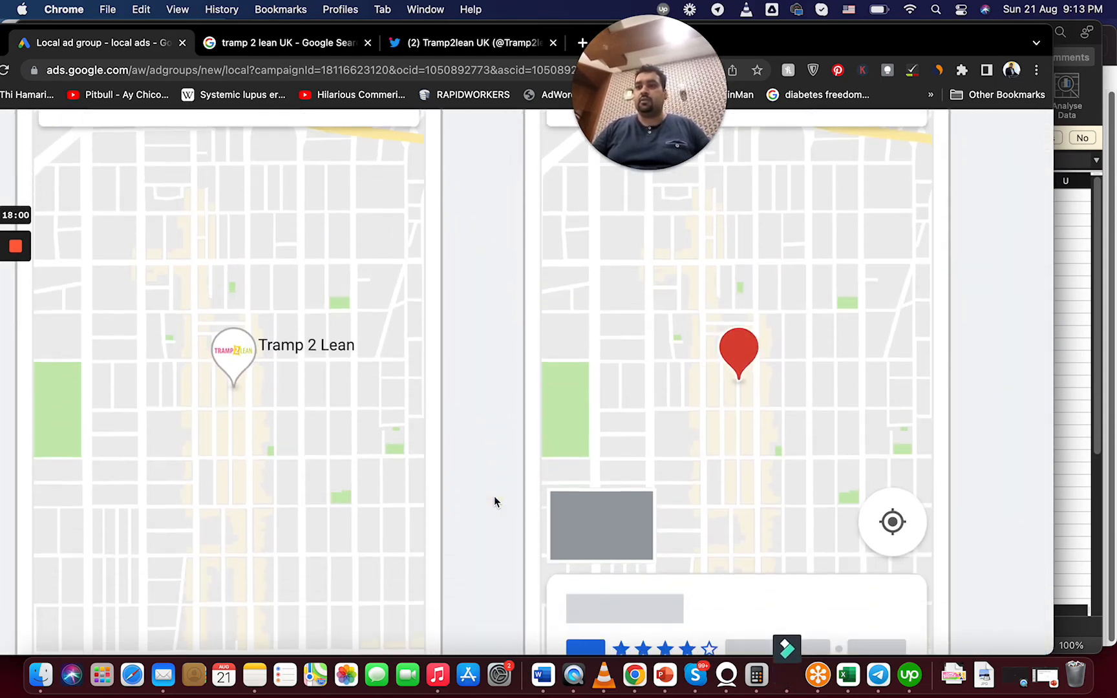
scroll(493, 502, "down", 5)
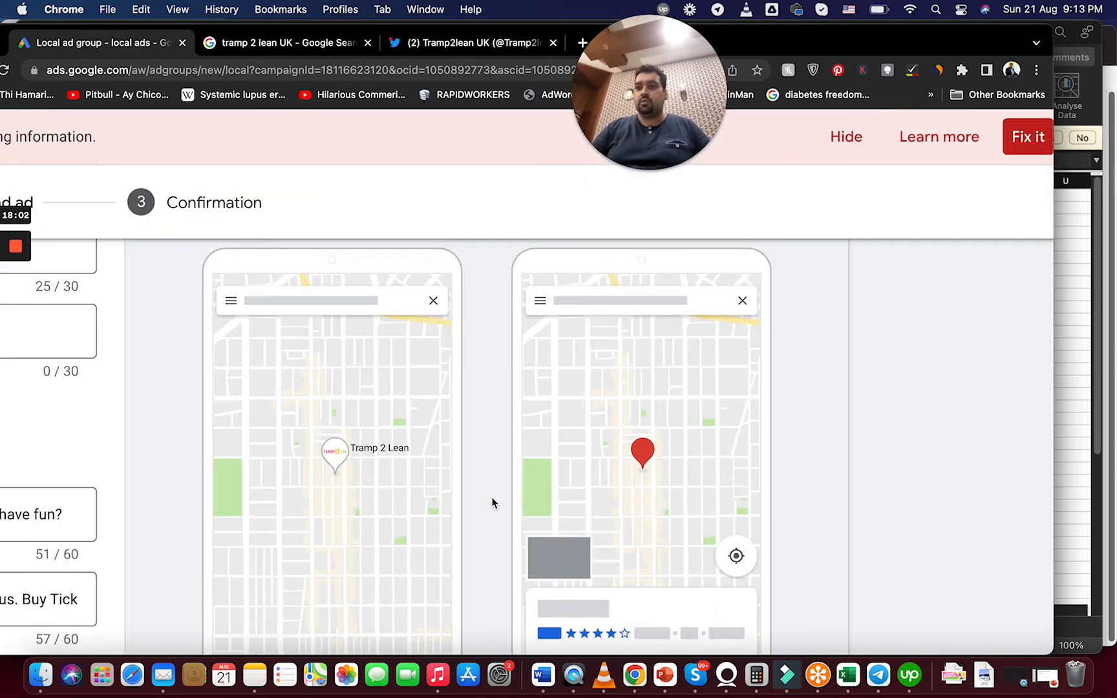
scroll(856, 437, "down", 5)
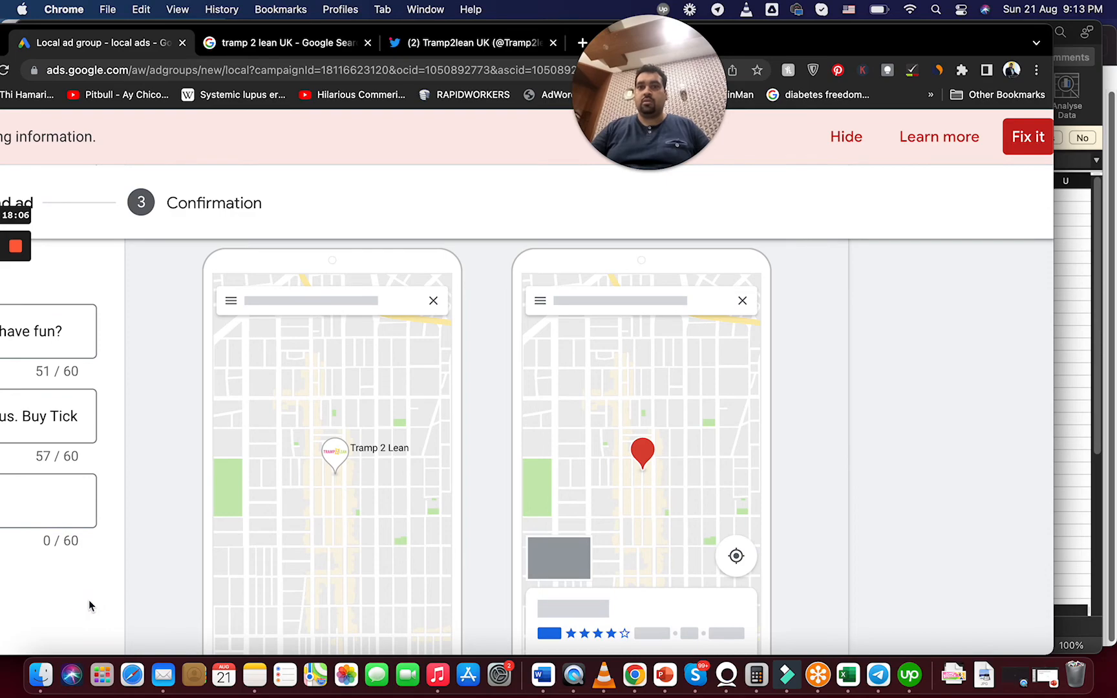
scroll(87, 603, "down", 5)
scroll(680, 510, "up", 5)
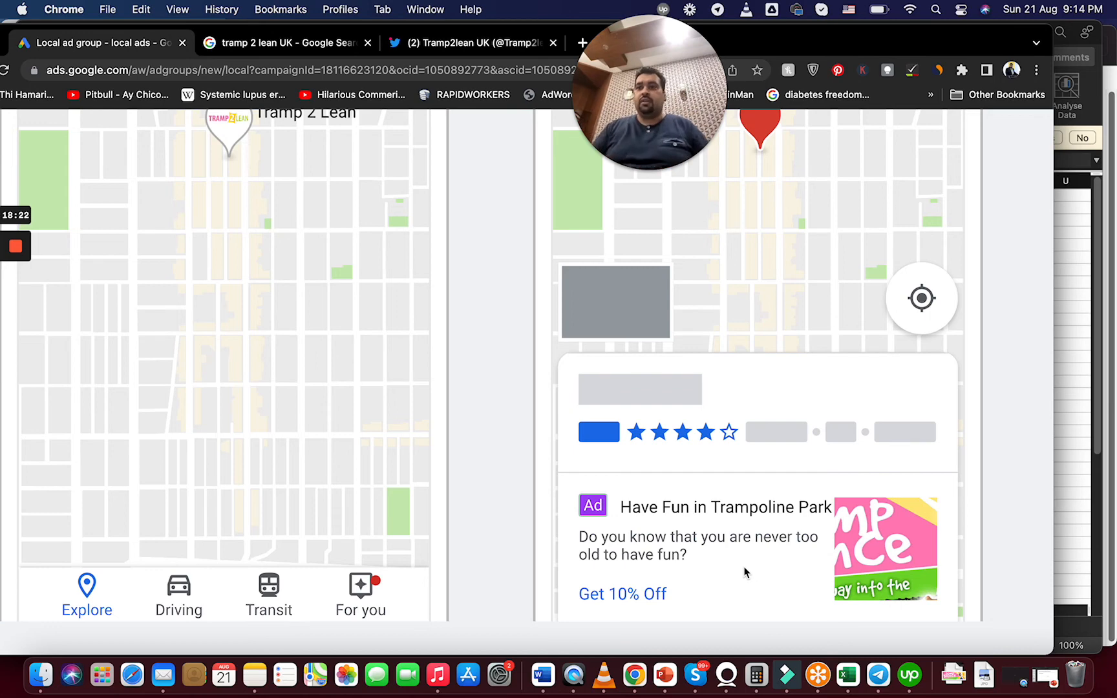
scroll(744, 567, "down", 5)
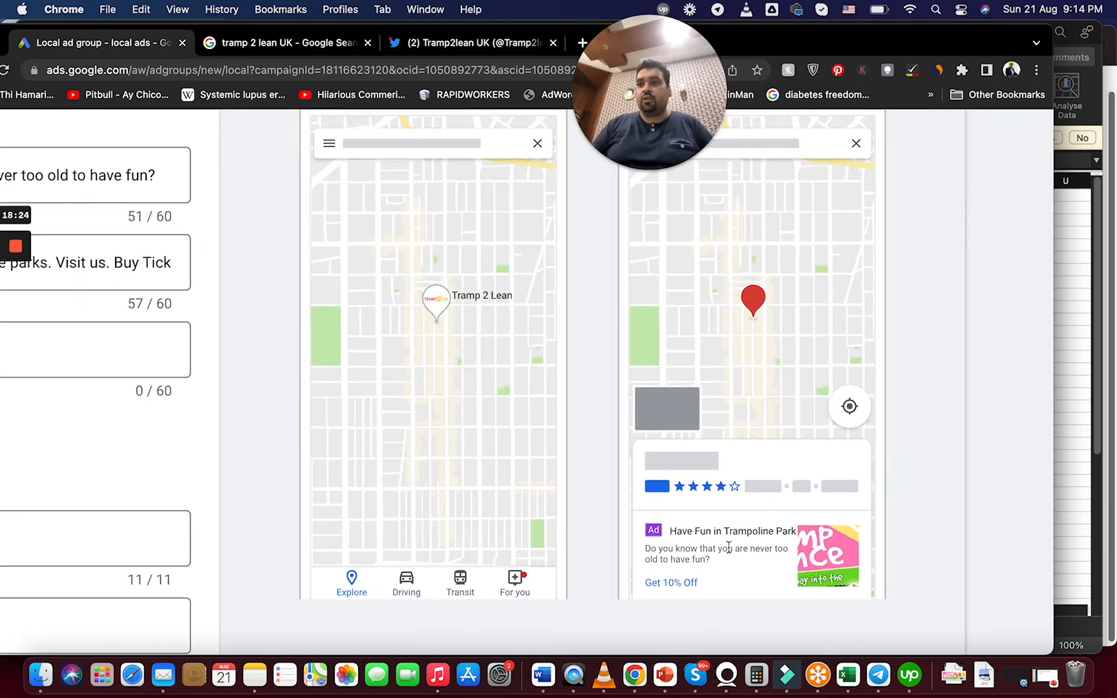
Save the completed ad group and Local ad and continue to the campaign confirmation
scroll(233, 548, "down", 5)
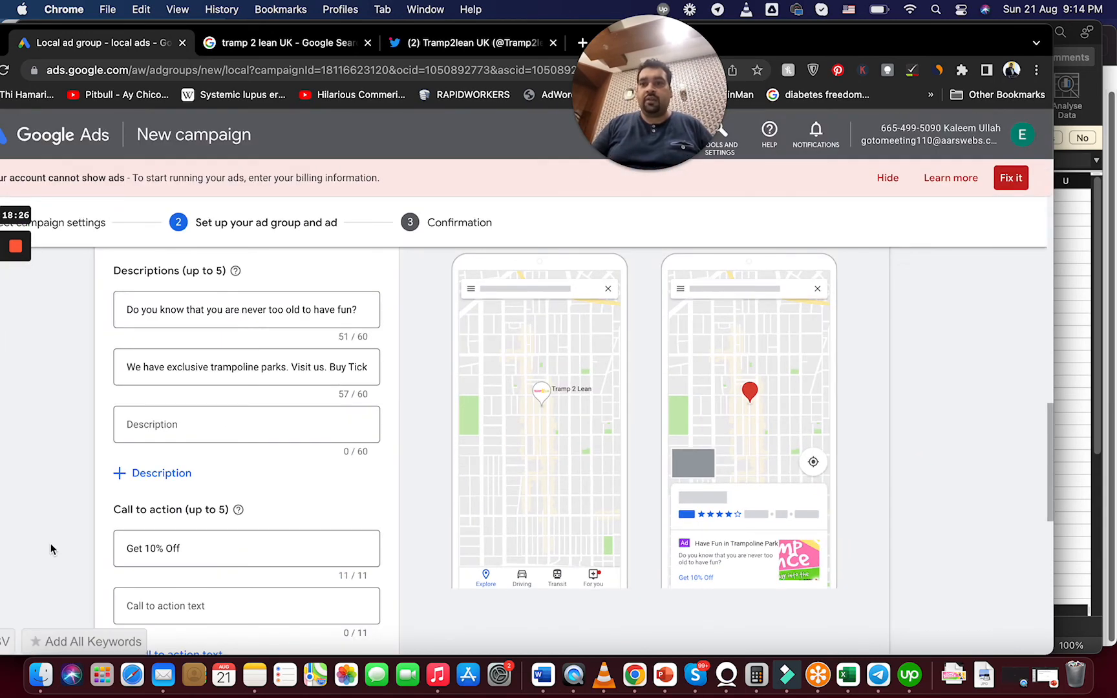
scroll(51, 548, "down", 1)
scroll(51, 547, "down", 5)
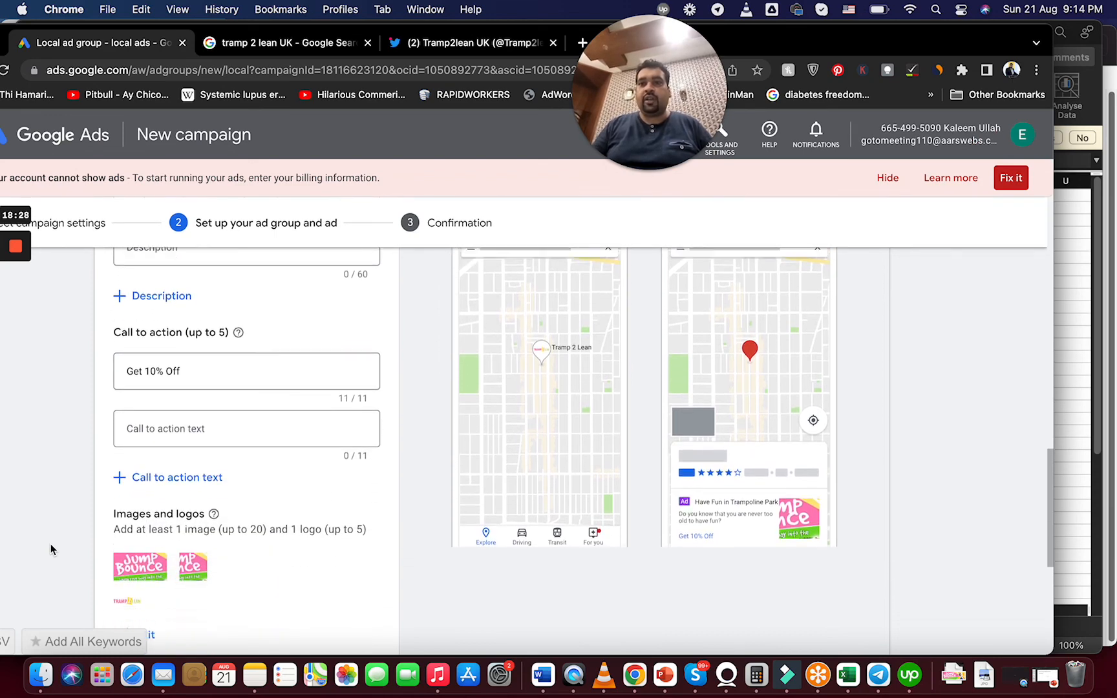
scroll(51, 543, "down", 3)
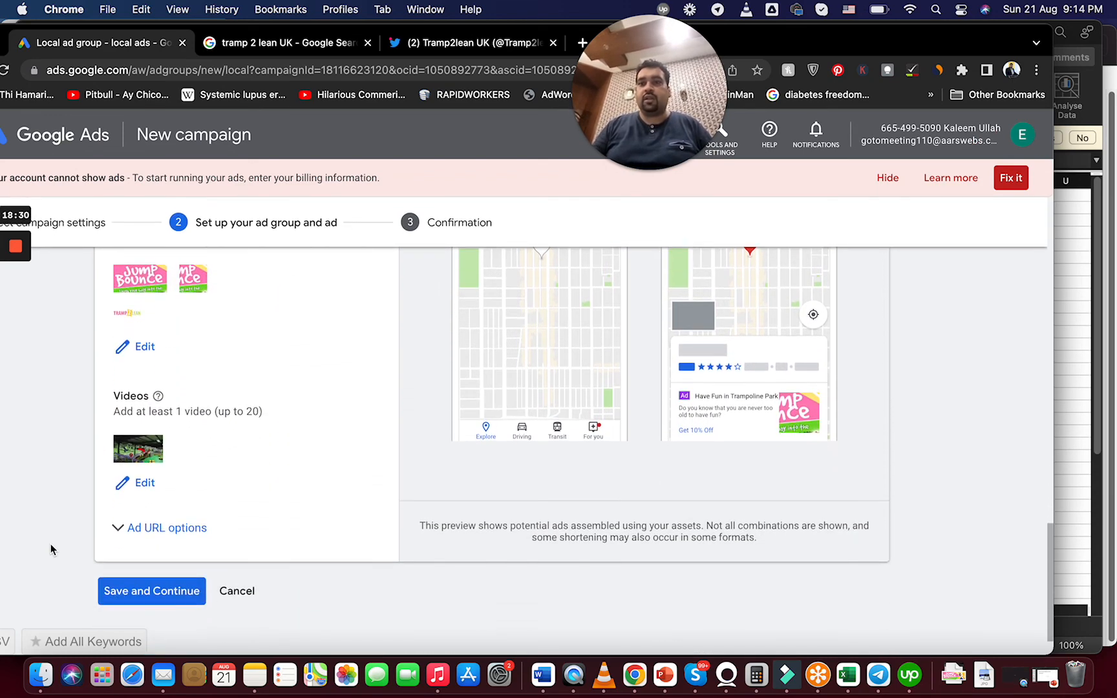
left_click(119, 594)
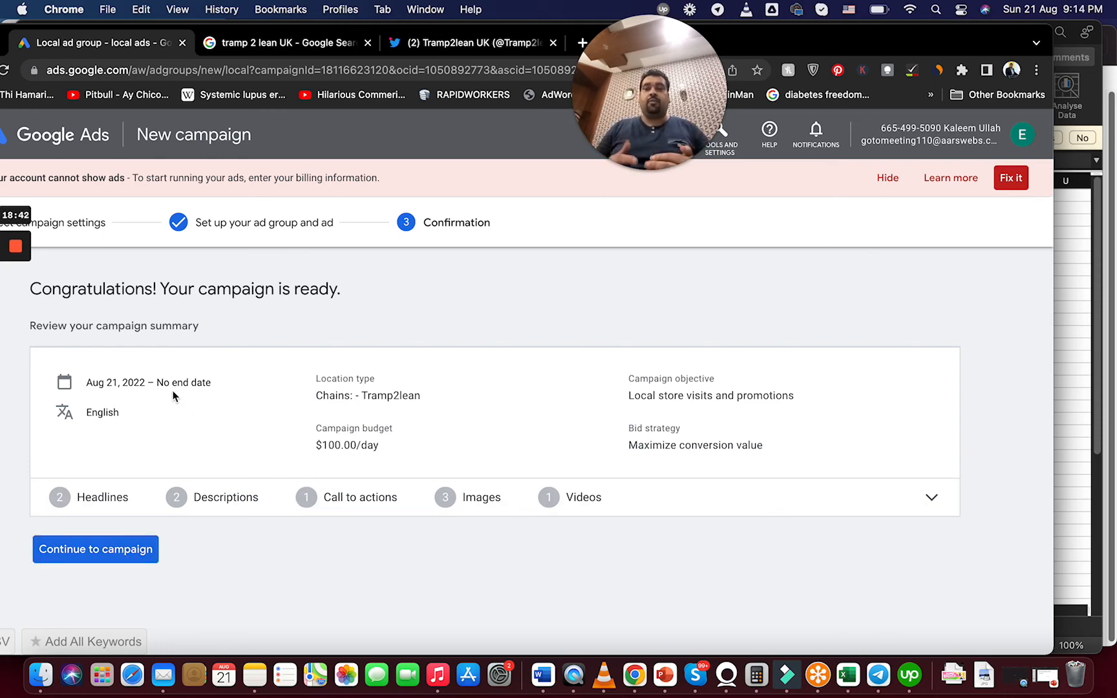
Review the location type and bid strategy in the campaign summary, and continue to the campaign
left_click_drag(426, 397, 322, 396)
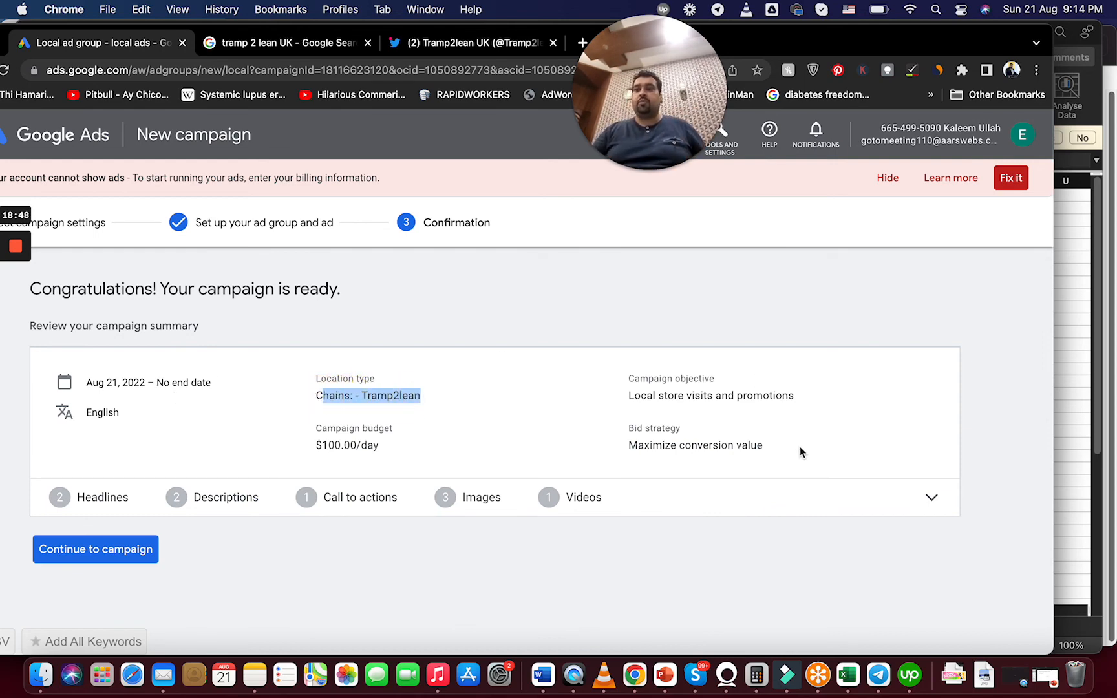
left_click_drag(801, 452, 625, 440)
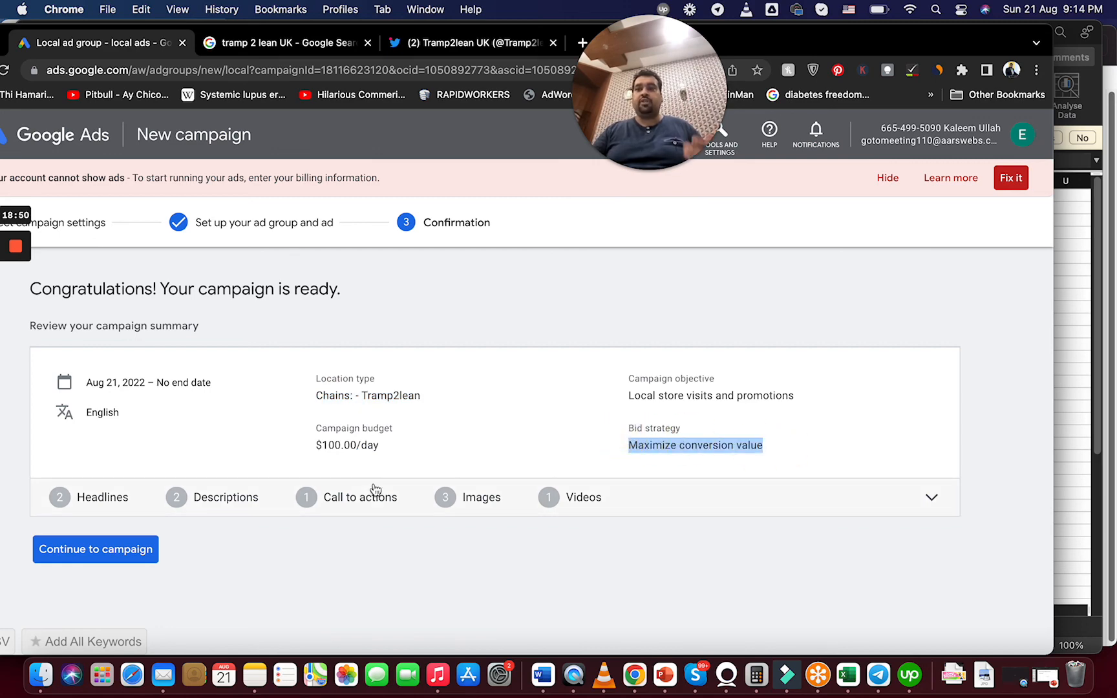
left_click(138, 549)
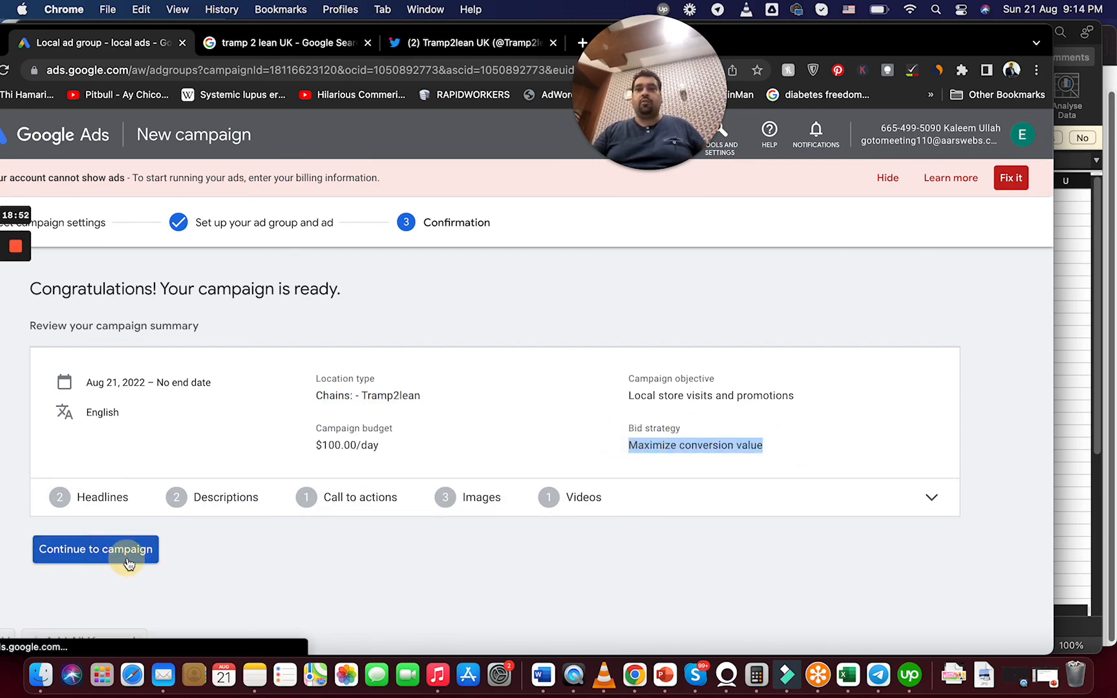